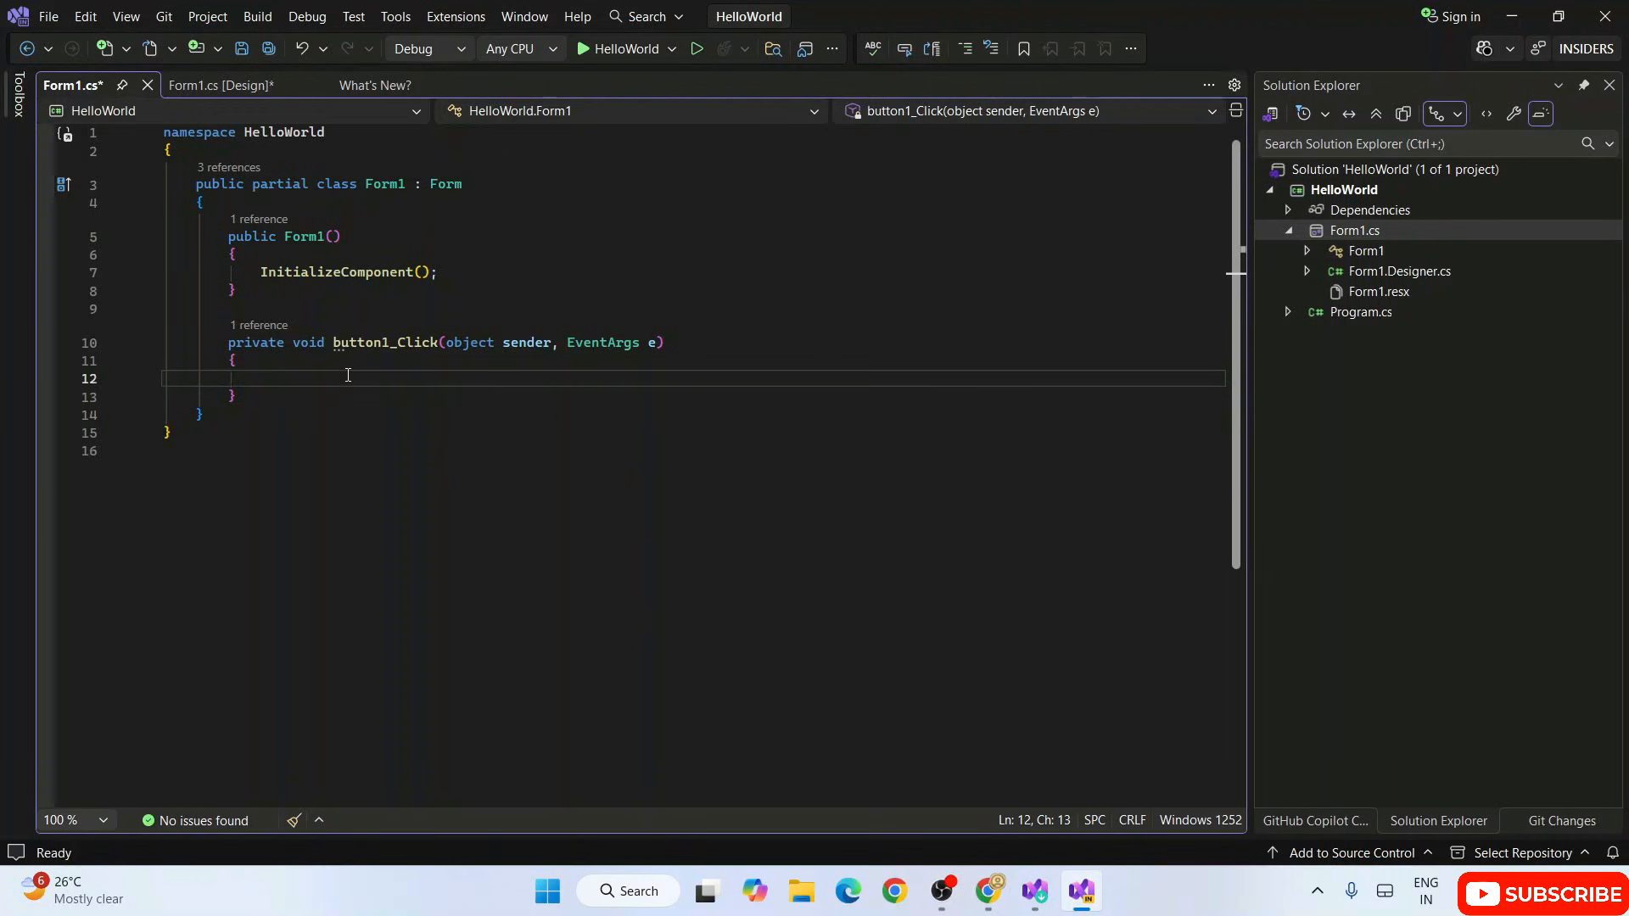
# Step: Begin a MessageBox member call inside the button1_Click handler of Form1.cs
pyautogui.write('Messa')
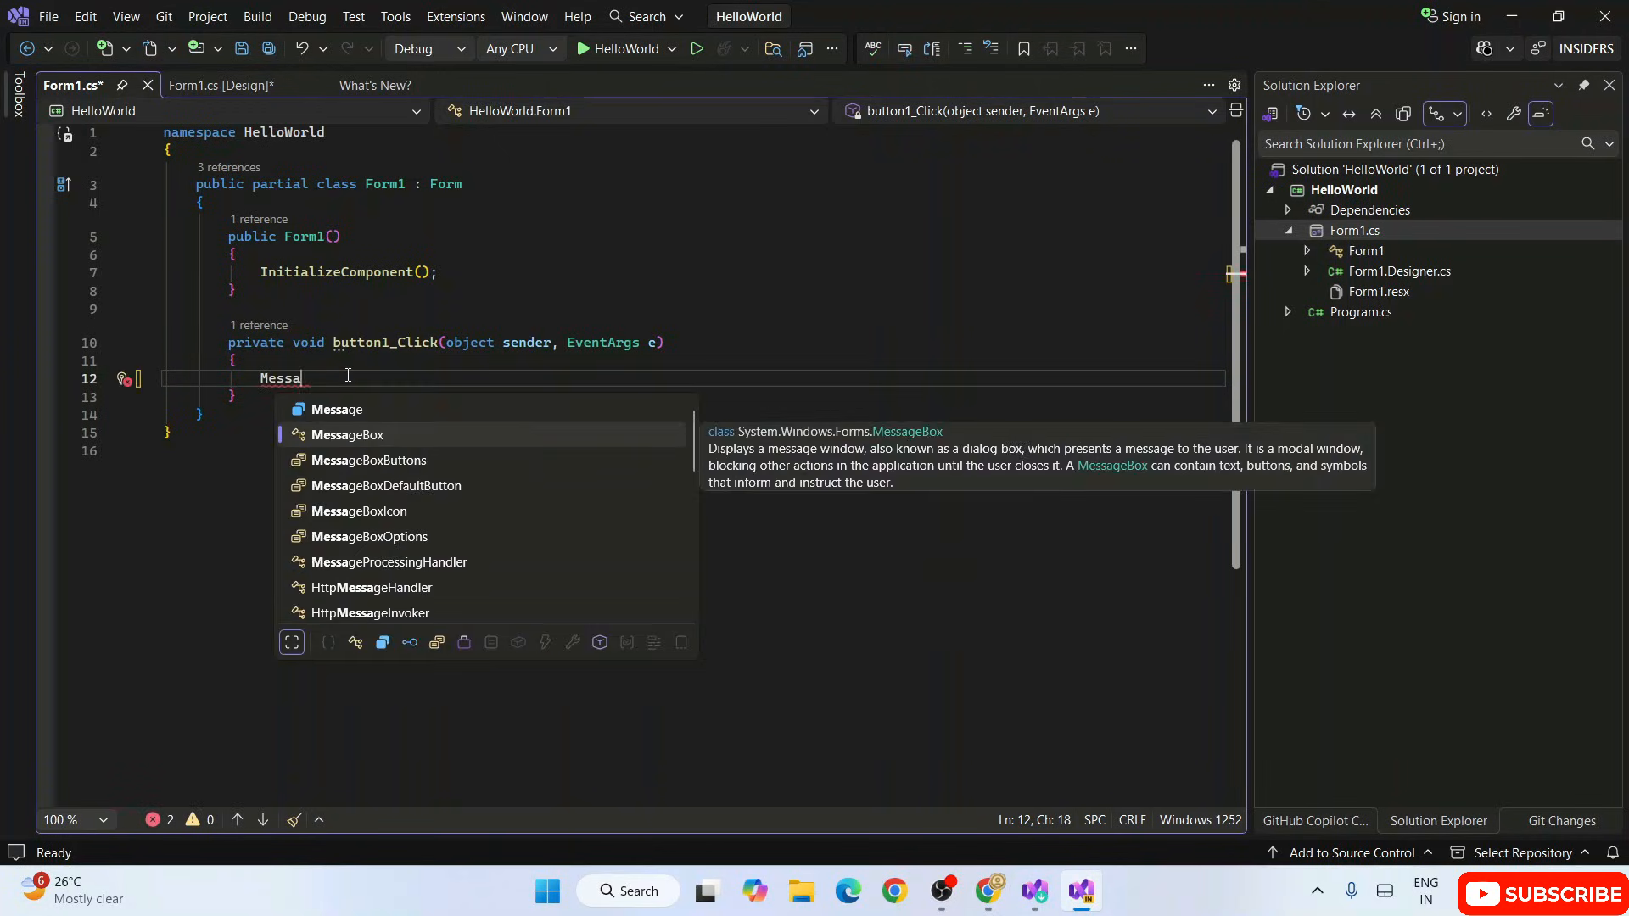
pyautogui.press('Tab')
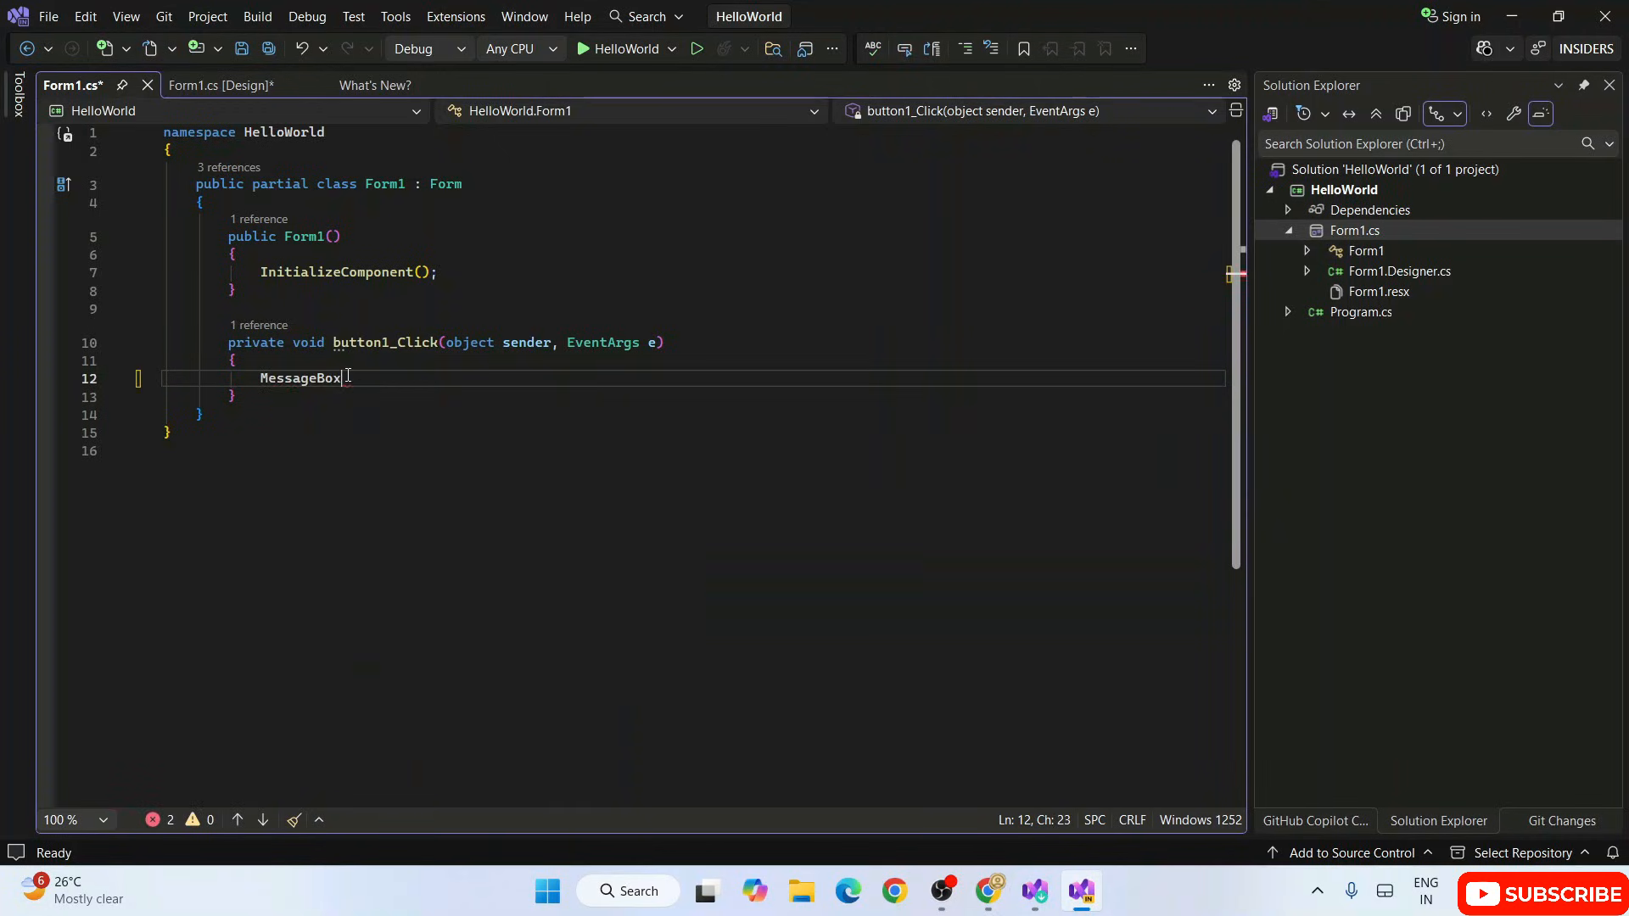
pyautogui.write('.')
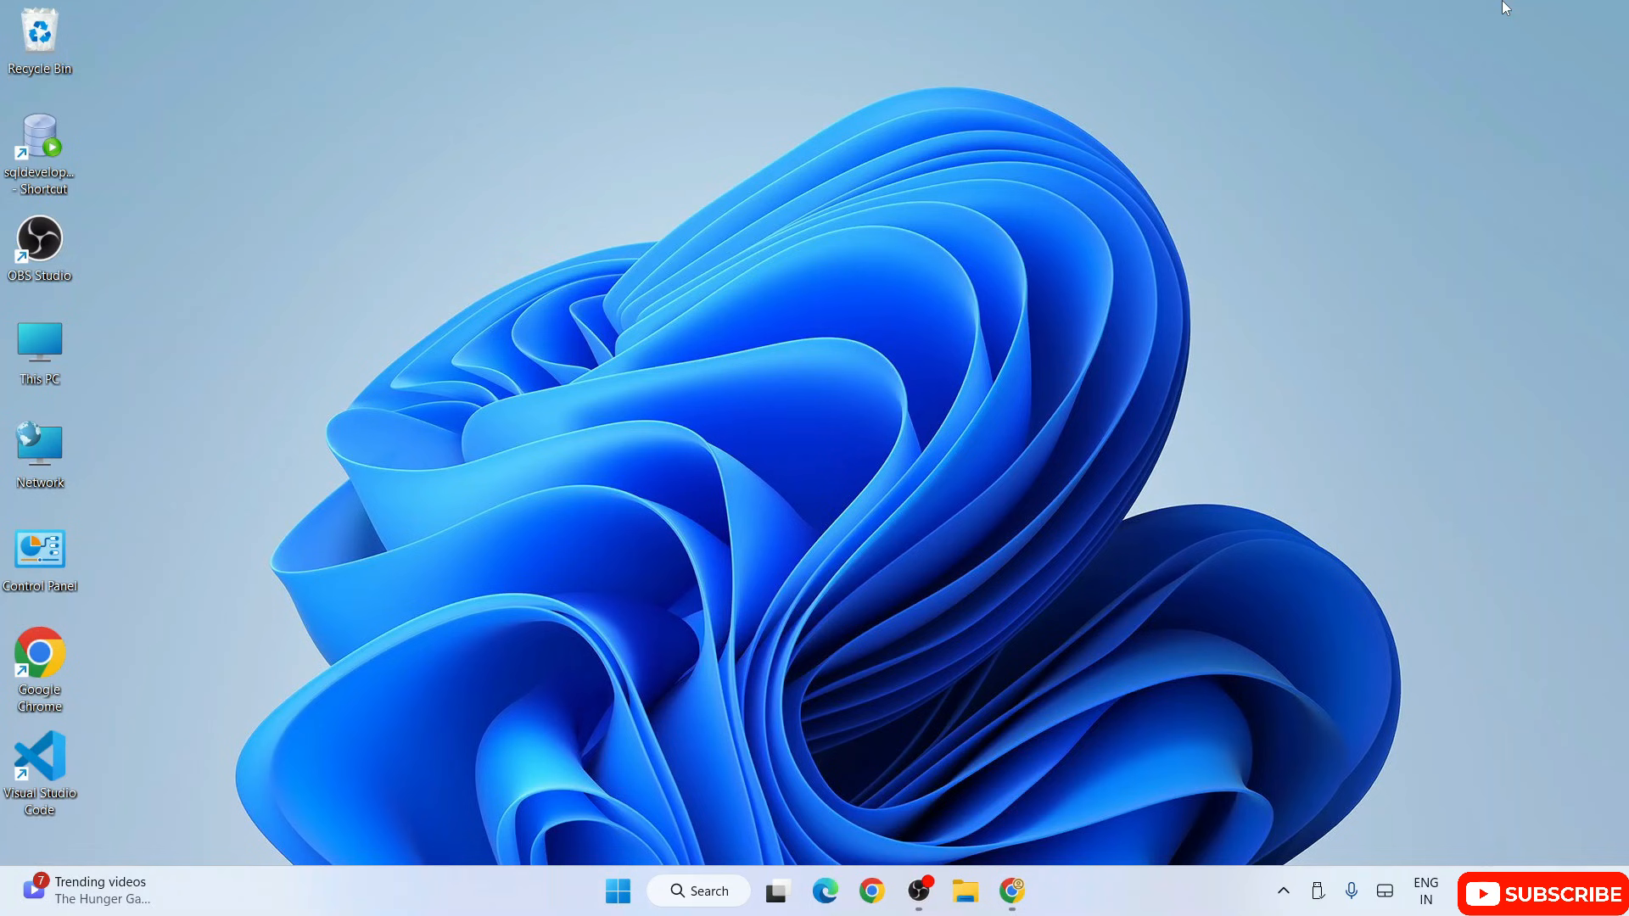
# Step: Switch to Chrome, search for "visual studio download" and open Microsoft's official Visual Studio downloads page
pyautogui.click(1006, 883)
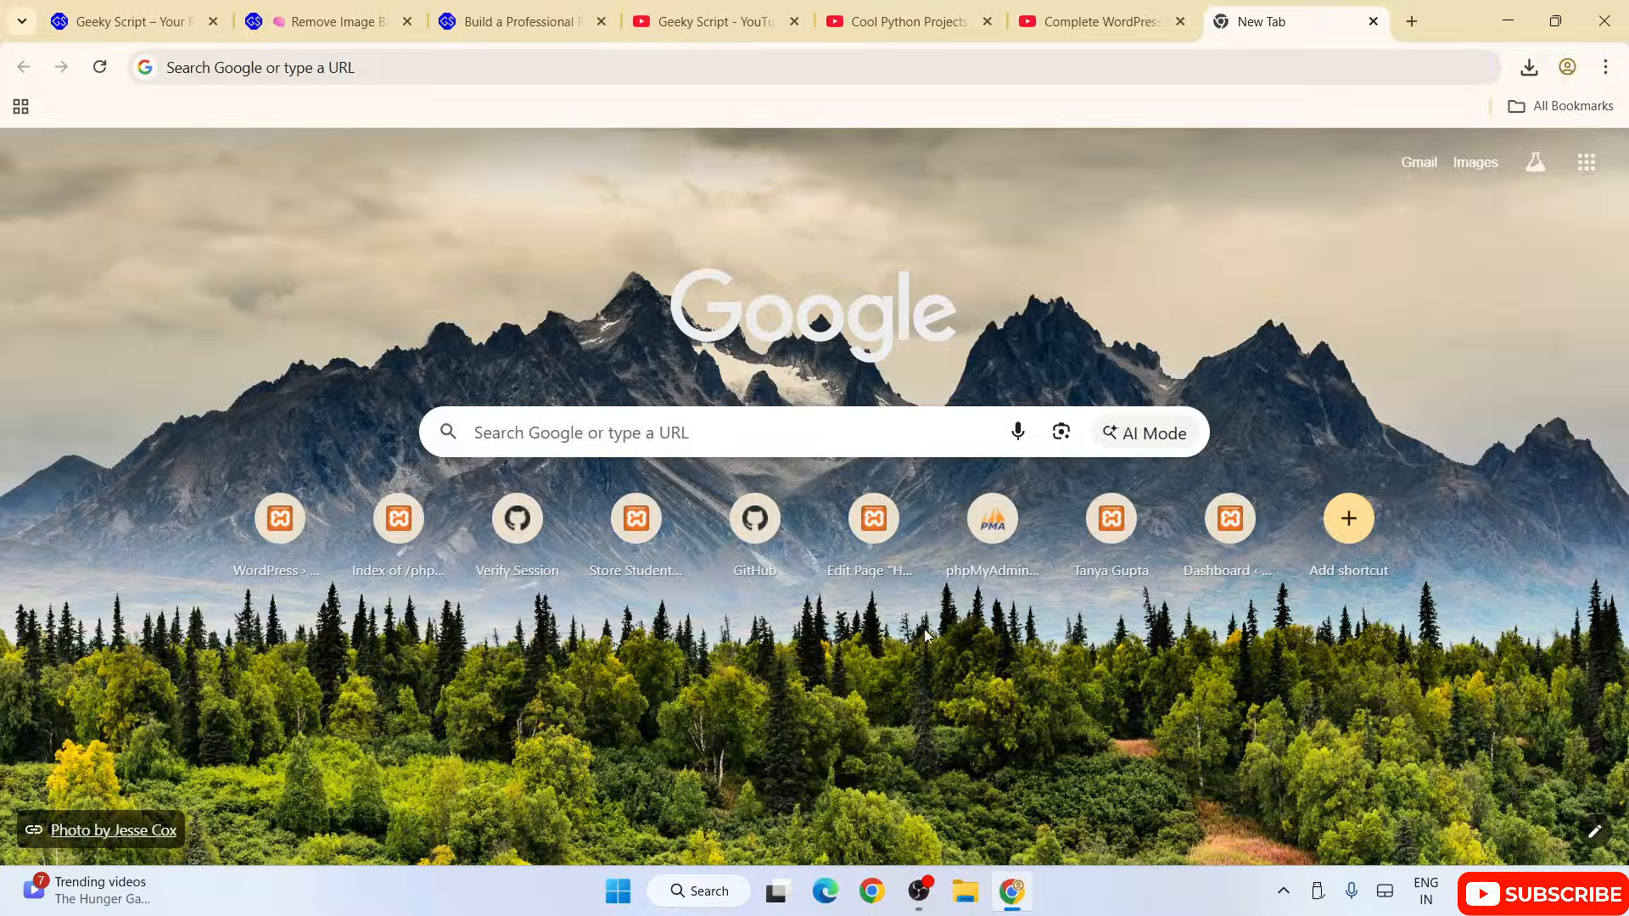
pyautogui.click(687, 72)
pyautogui.write('vi')
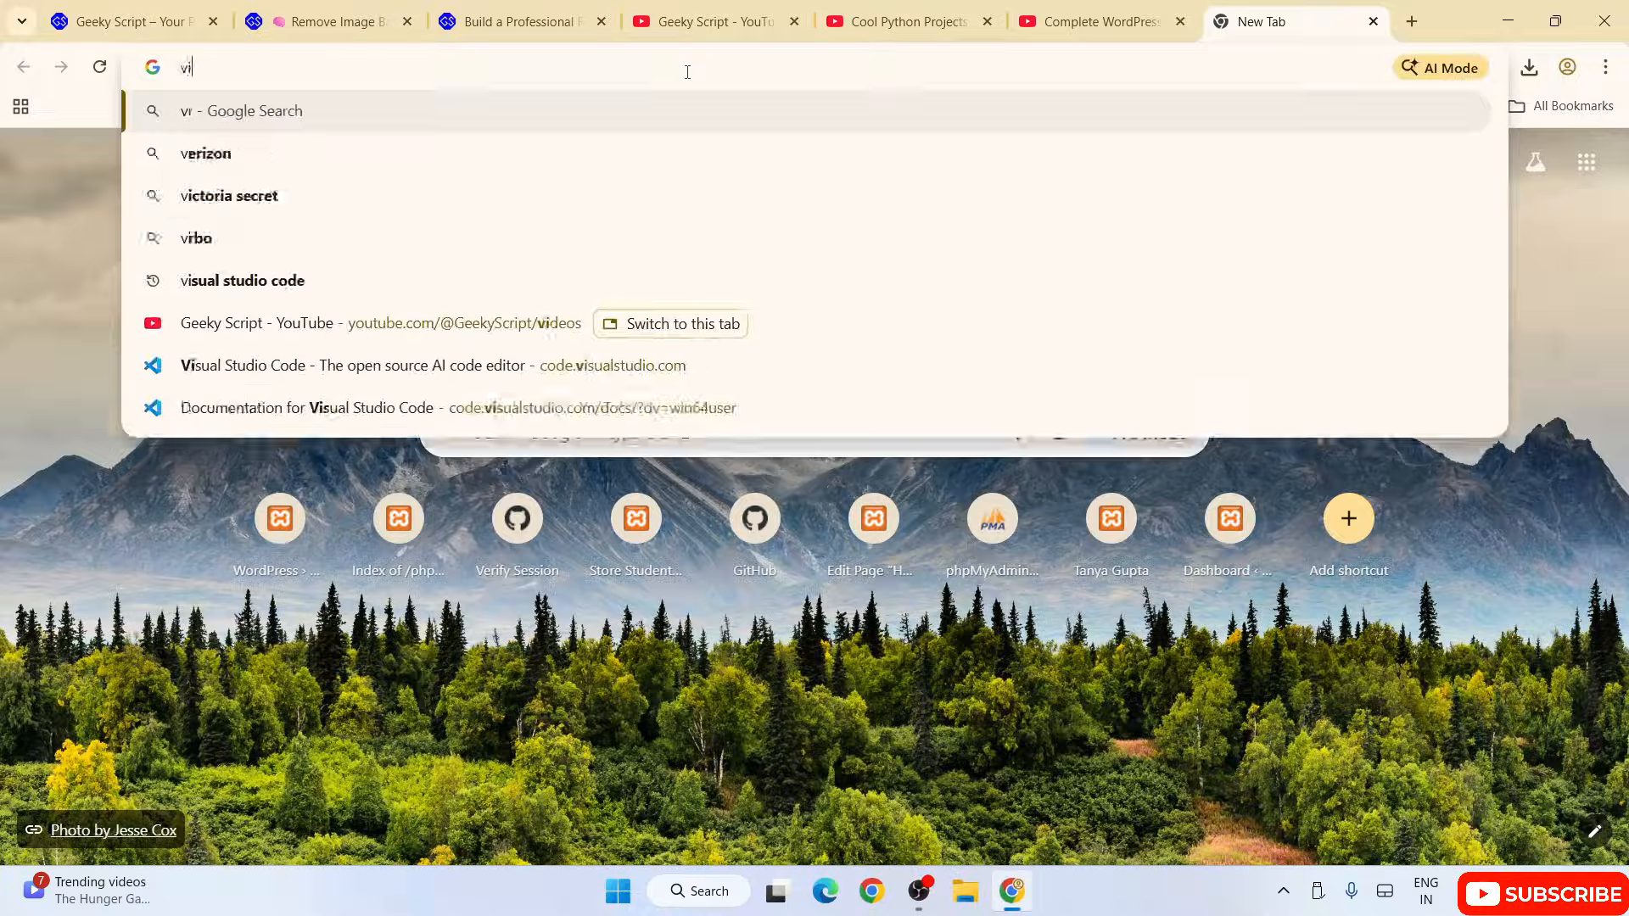
pyautogui.write('sual studio ')
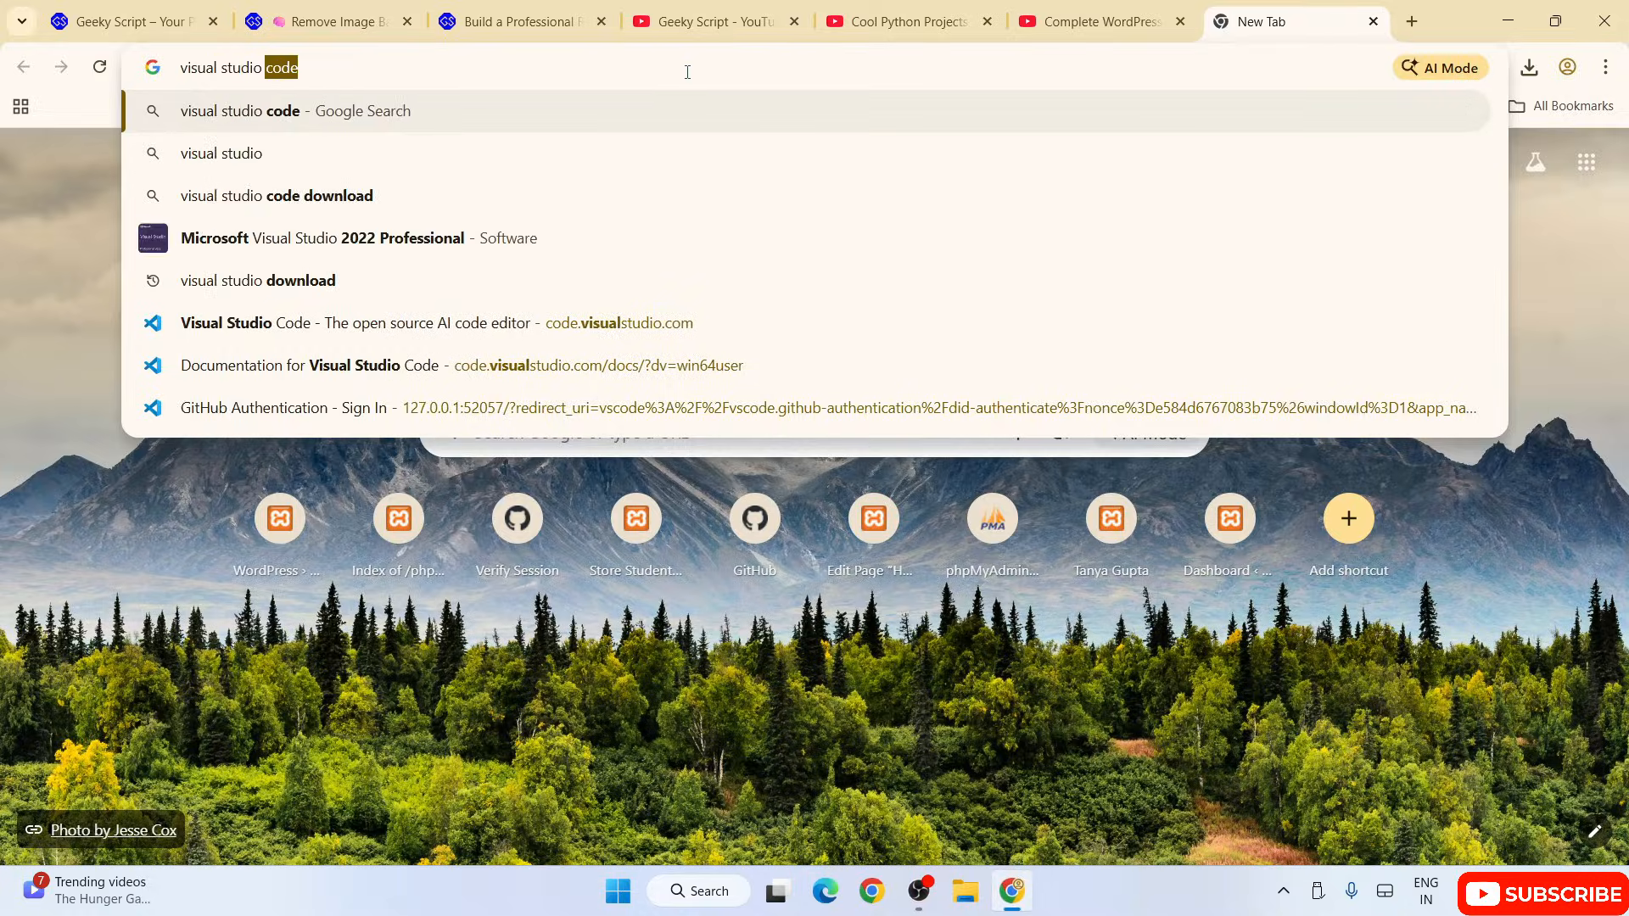
pyautogui.write('do')
pyautogui.press('Down')
pyautogui.press('Return')
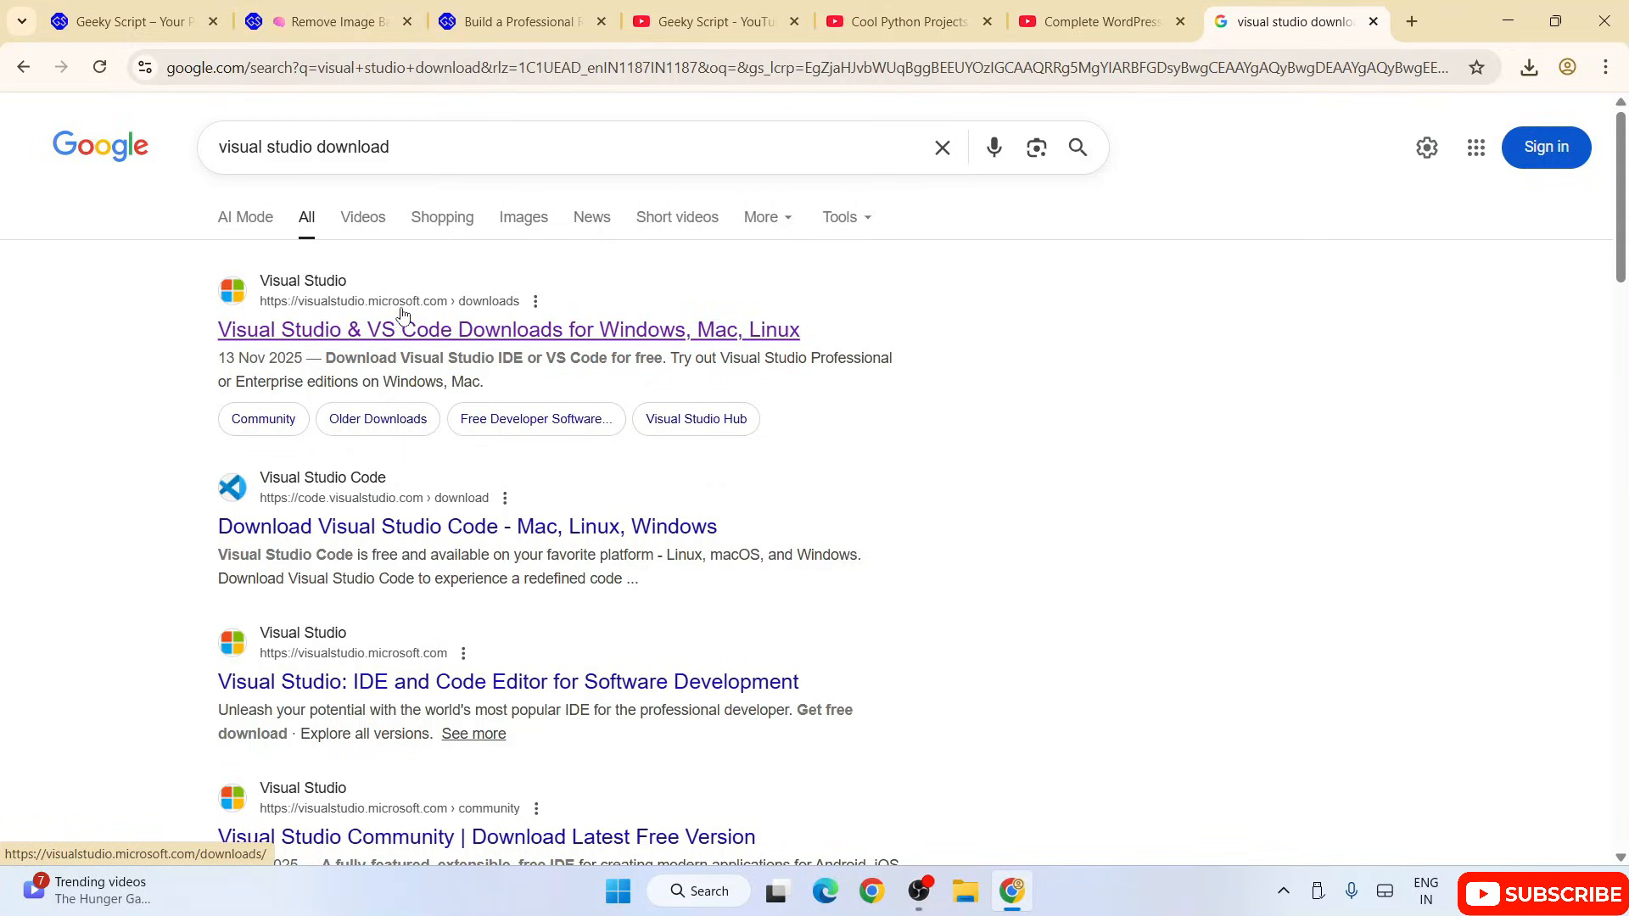
pyautogui.click(414, 339)
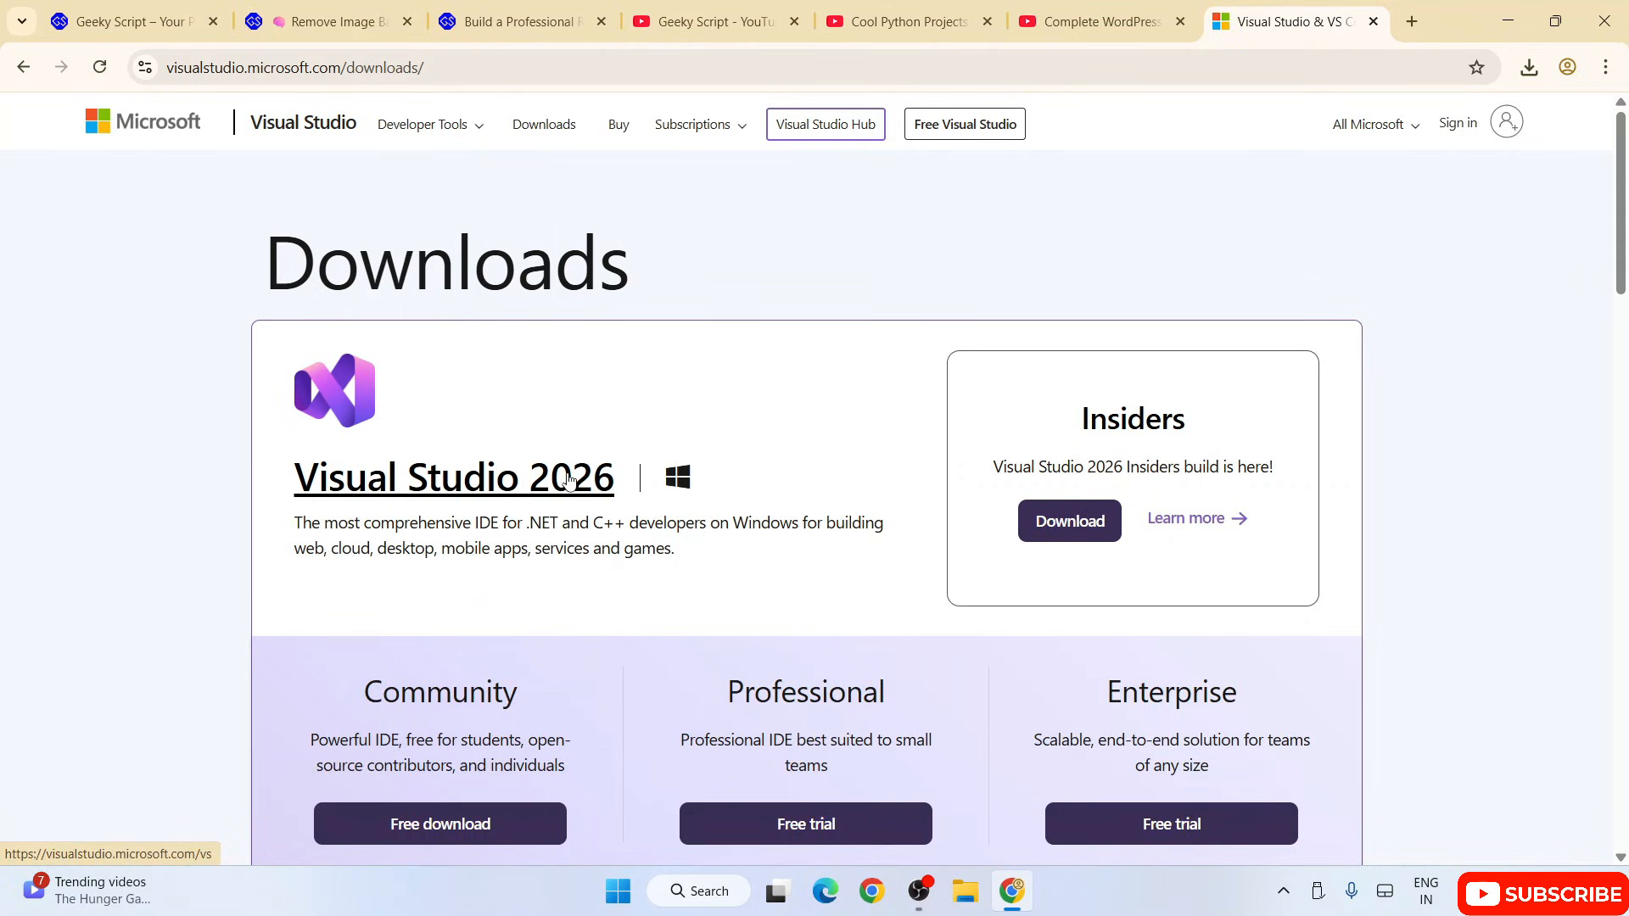
# Step: Download the free Visual Studio 2026 Community edition and launch VisualStudioSetup.exe, continuing through its initial notice
pyautogui.scroll(-3, 569, 480)
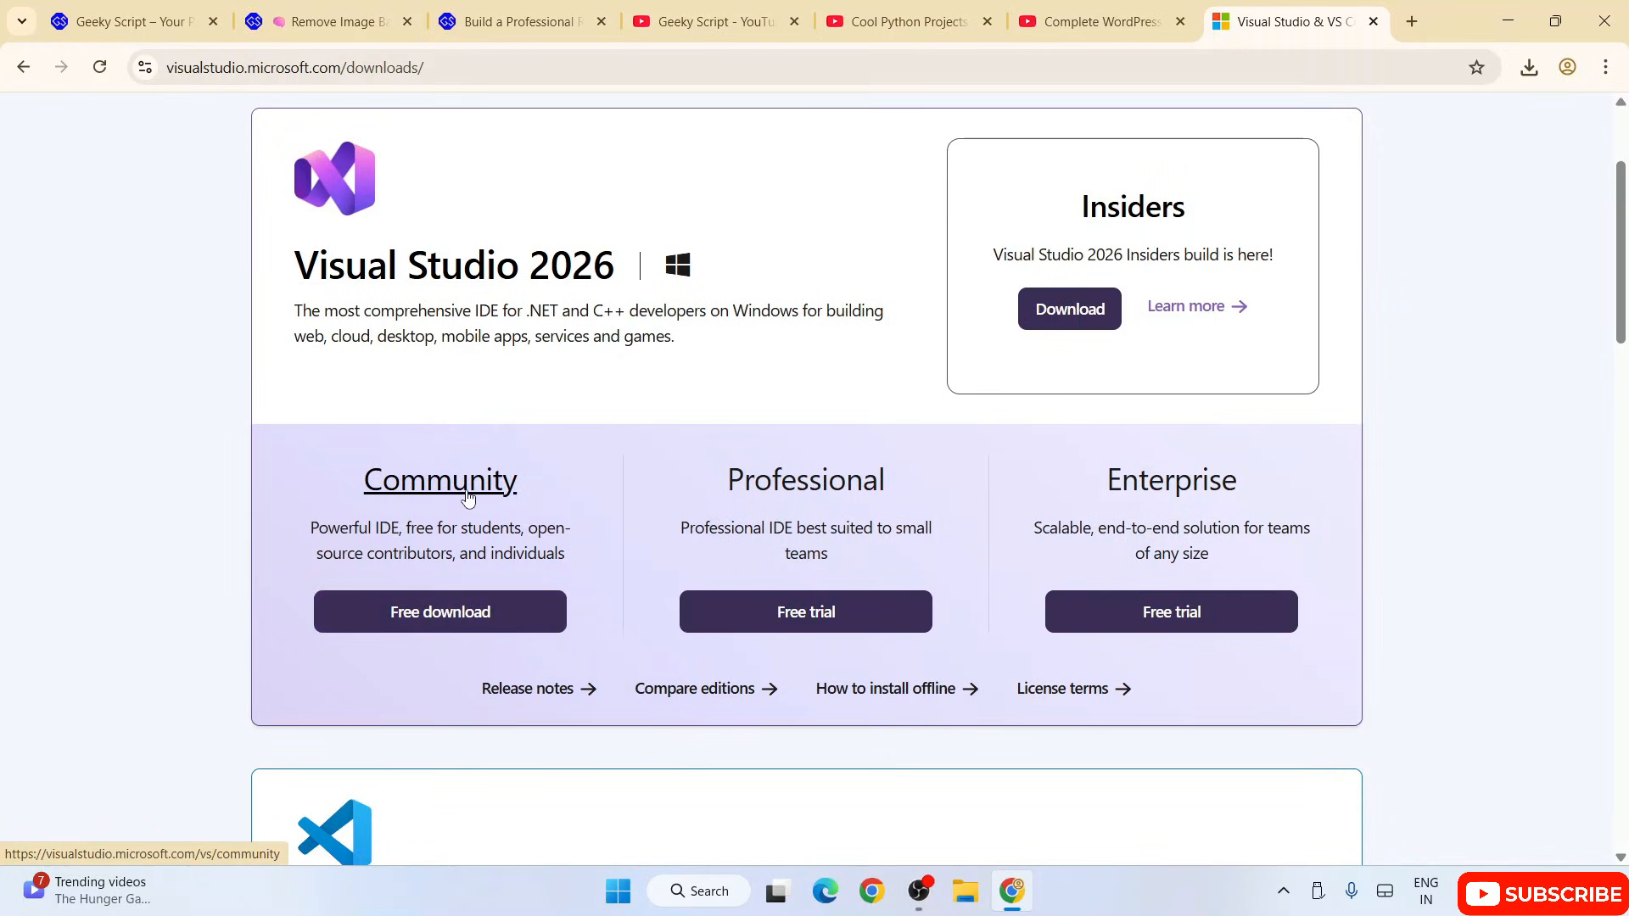
pyautogui.click(450, 612)
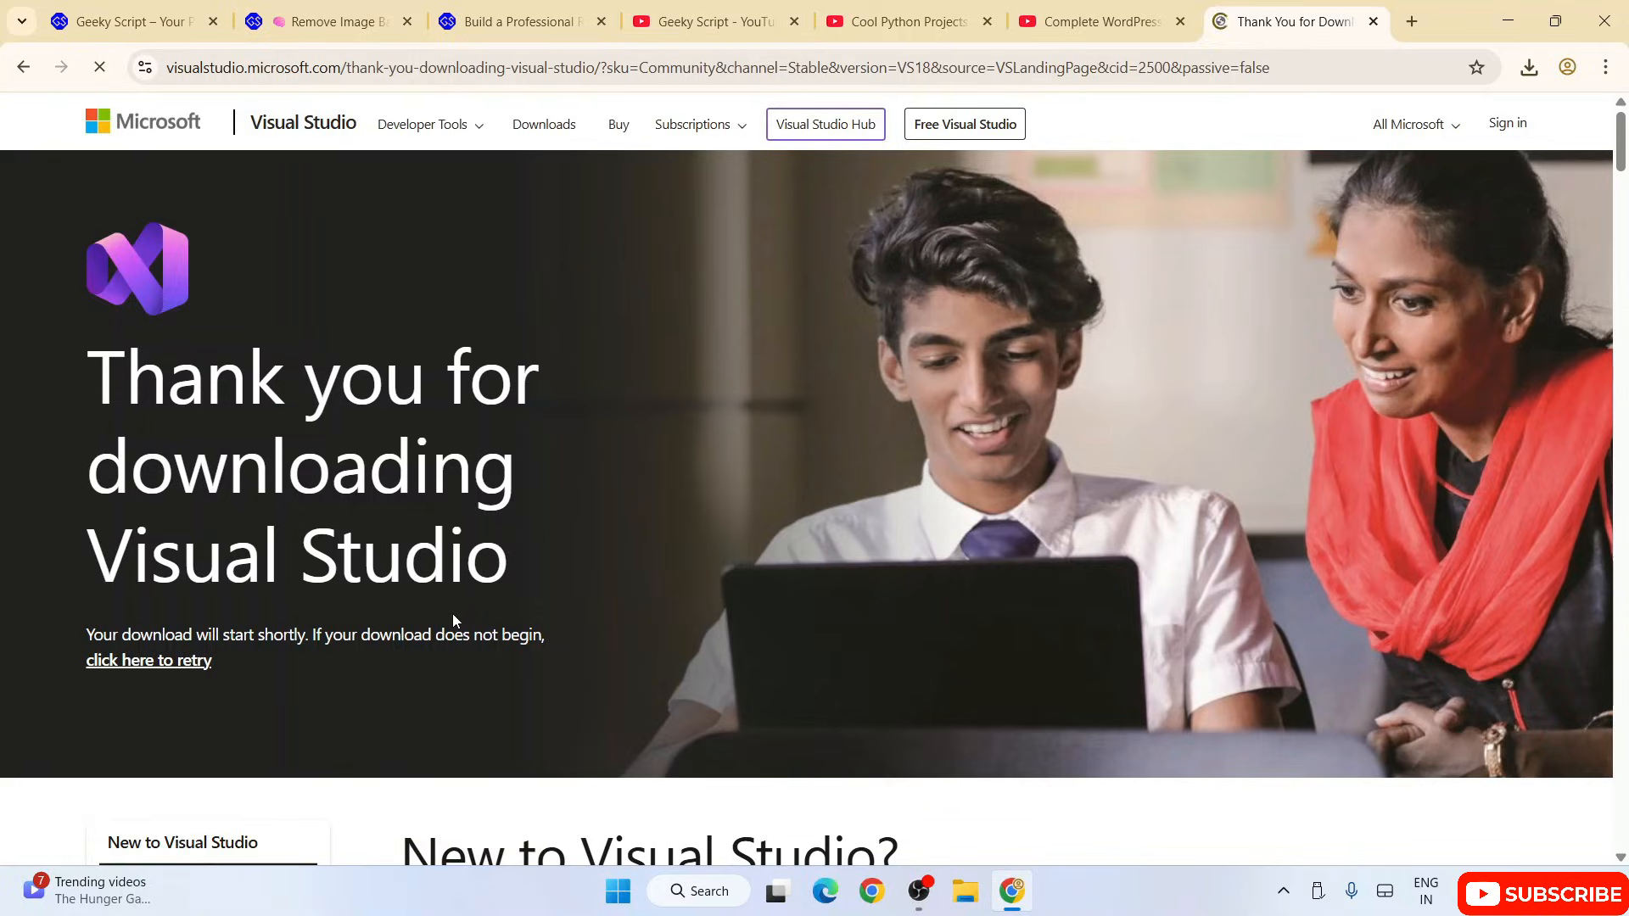
pyautogui.click(1529, 67)
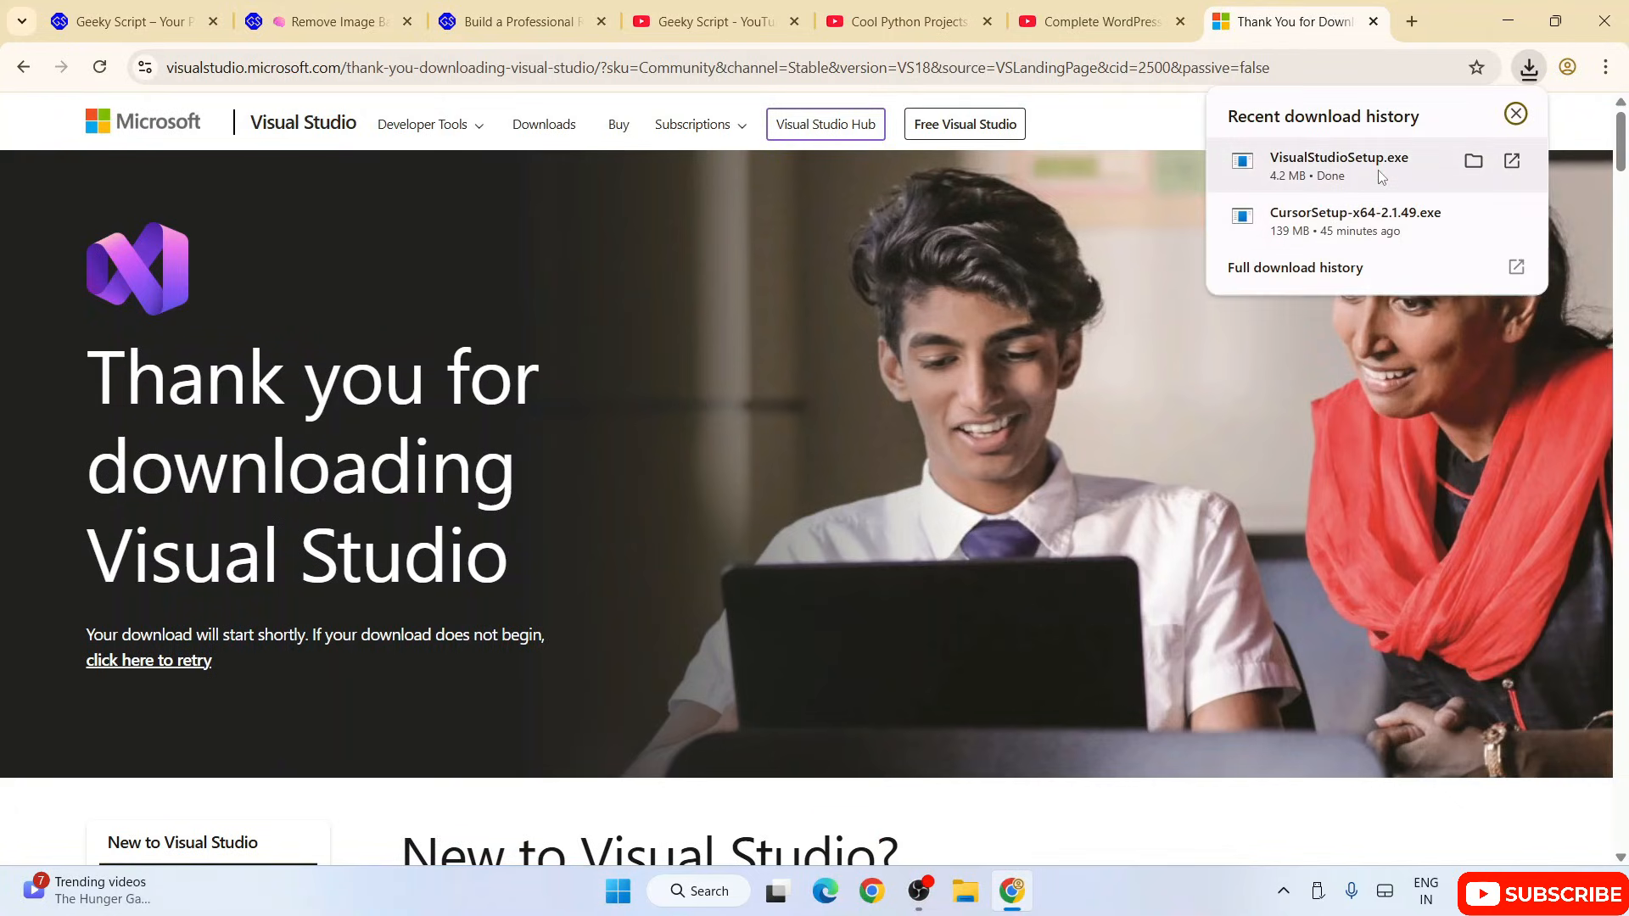
pyautogui.click(1343, 176)
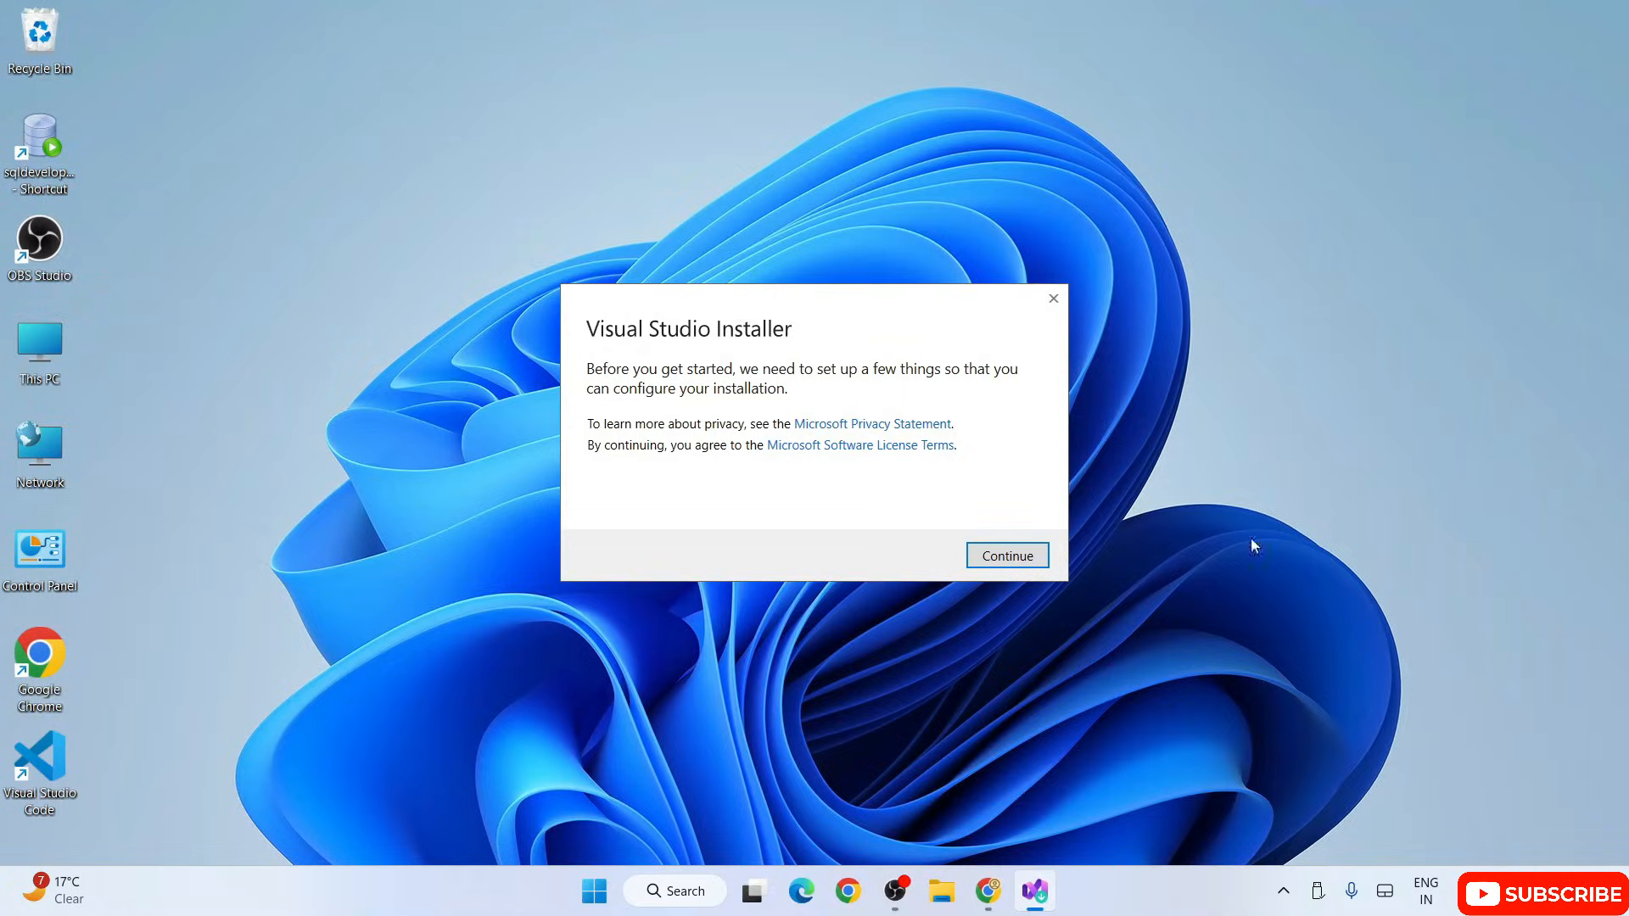
pyautogui.click(1030, 556)
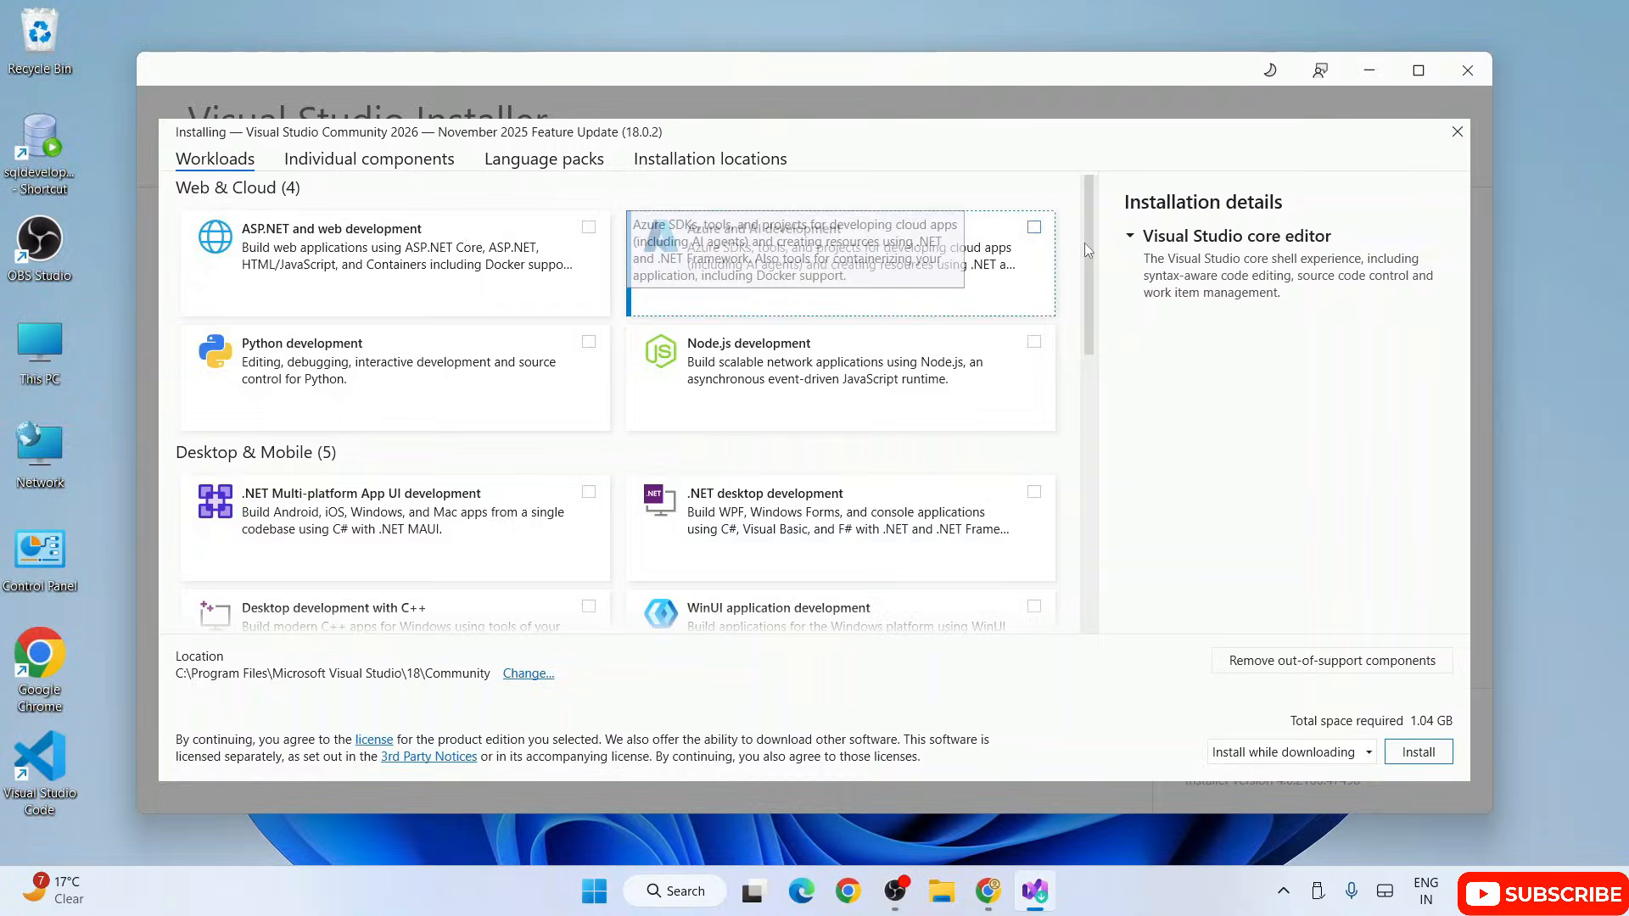
# Step: Select the workloads ASP.NET and web development, .NET Multi-platform App UI, .NET desktop, WinUI application and Desktop development with C++
pyautogui.click(1418, 69)
pyautogui.click(235, 225)
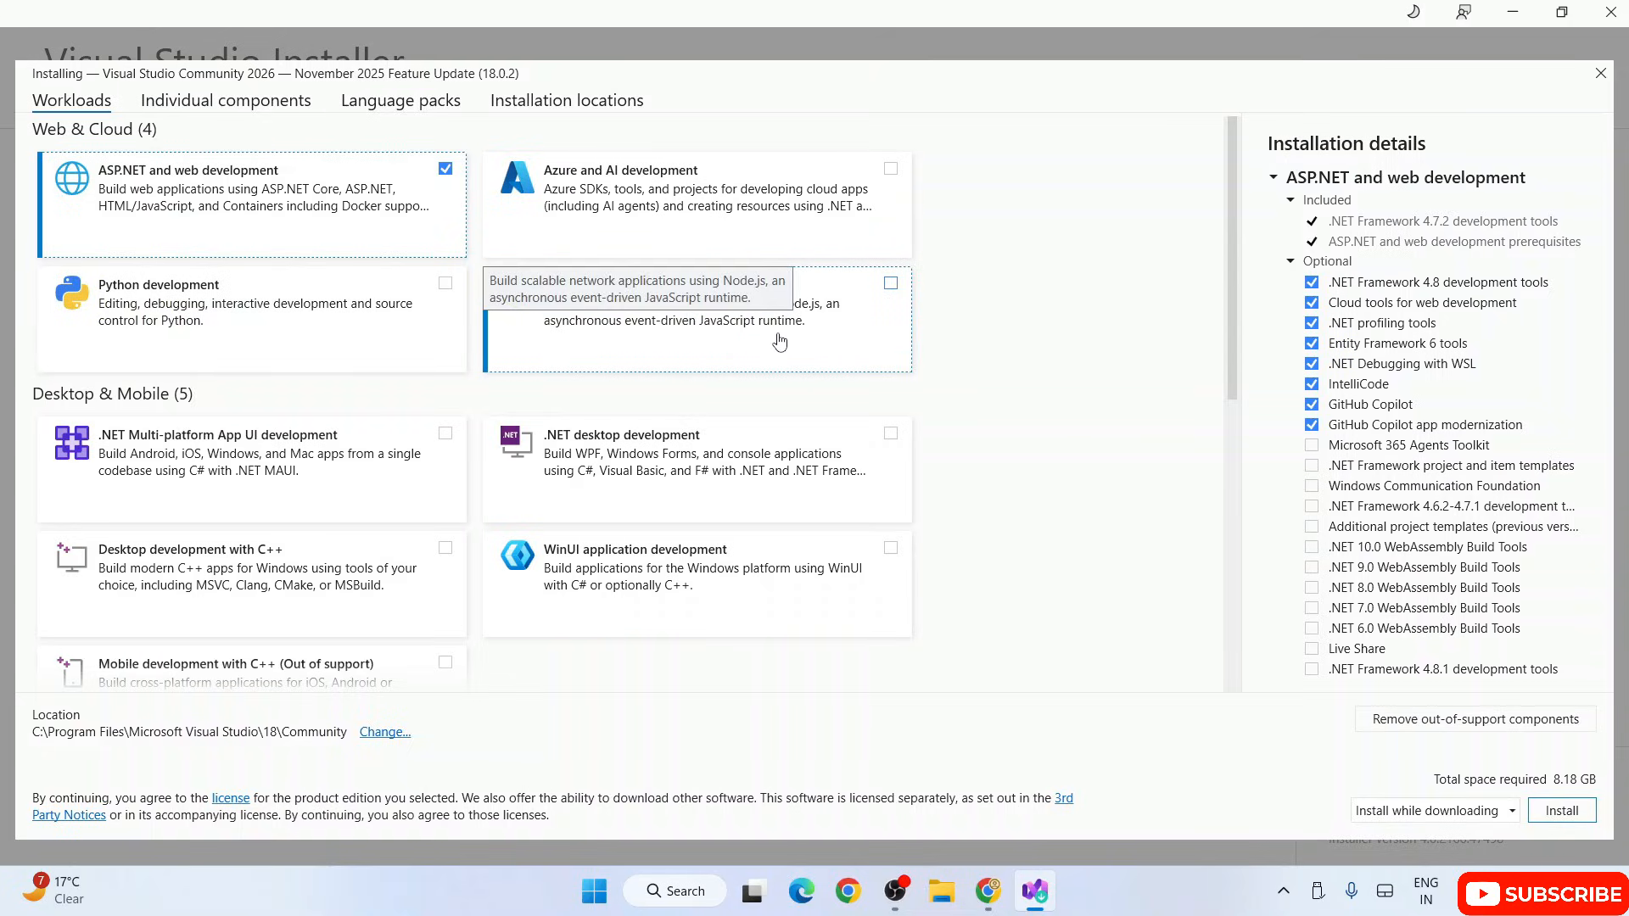
pyautogui.scroll(-1, 601, 613)
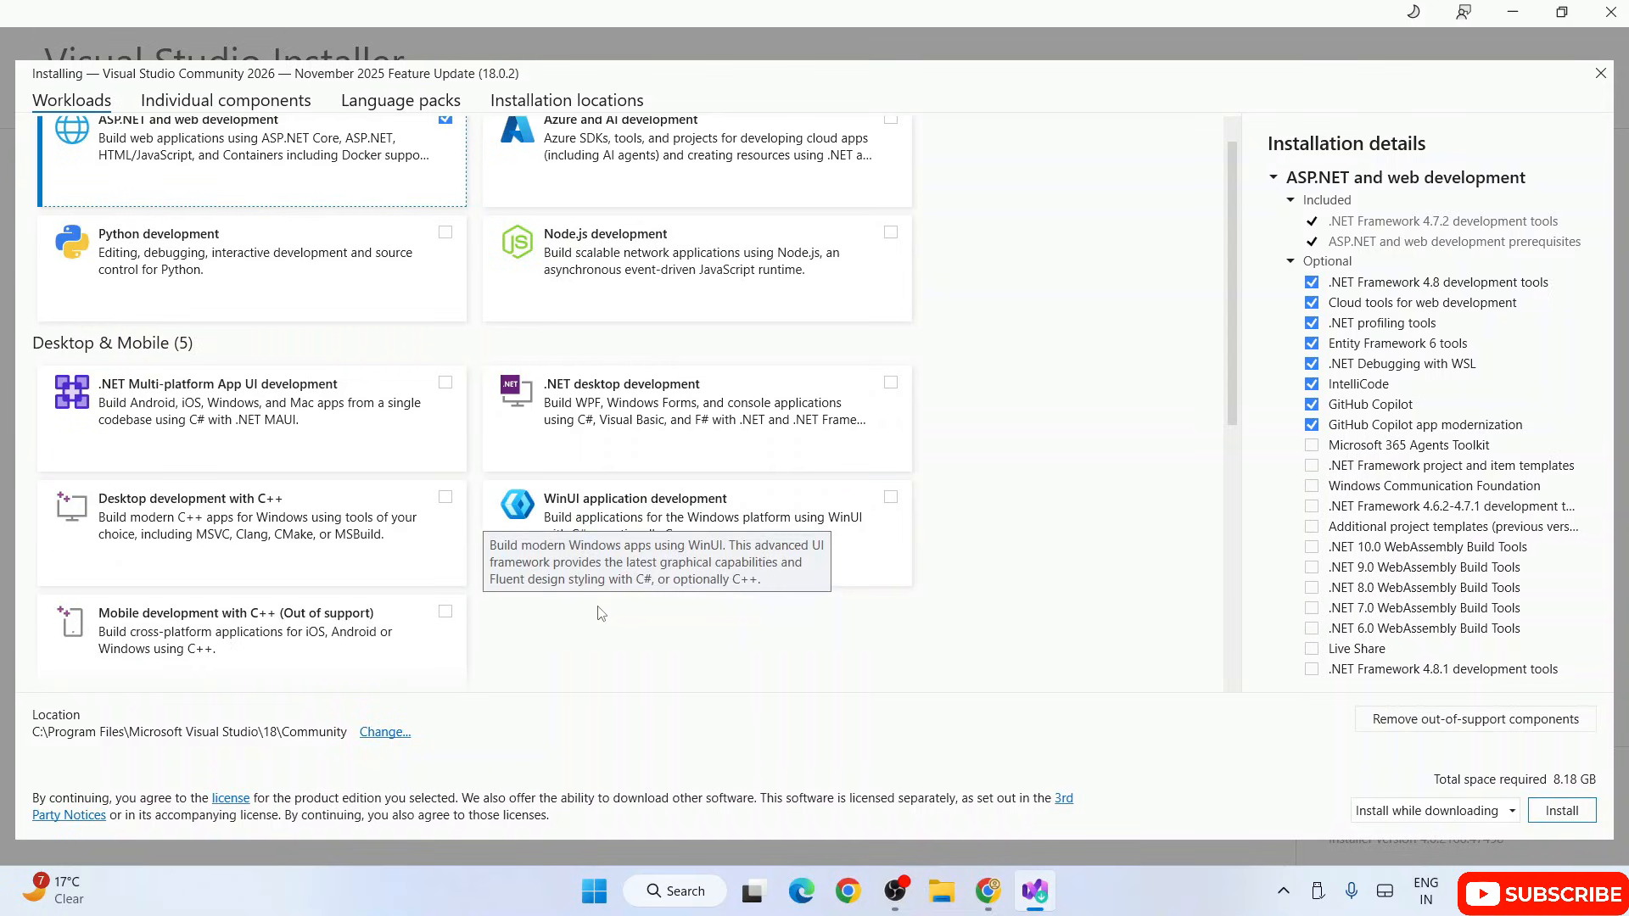
pyautogui.click(323, 440)
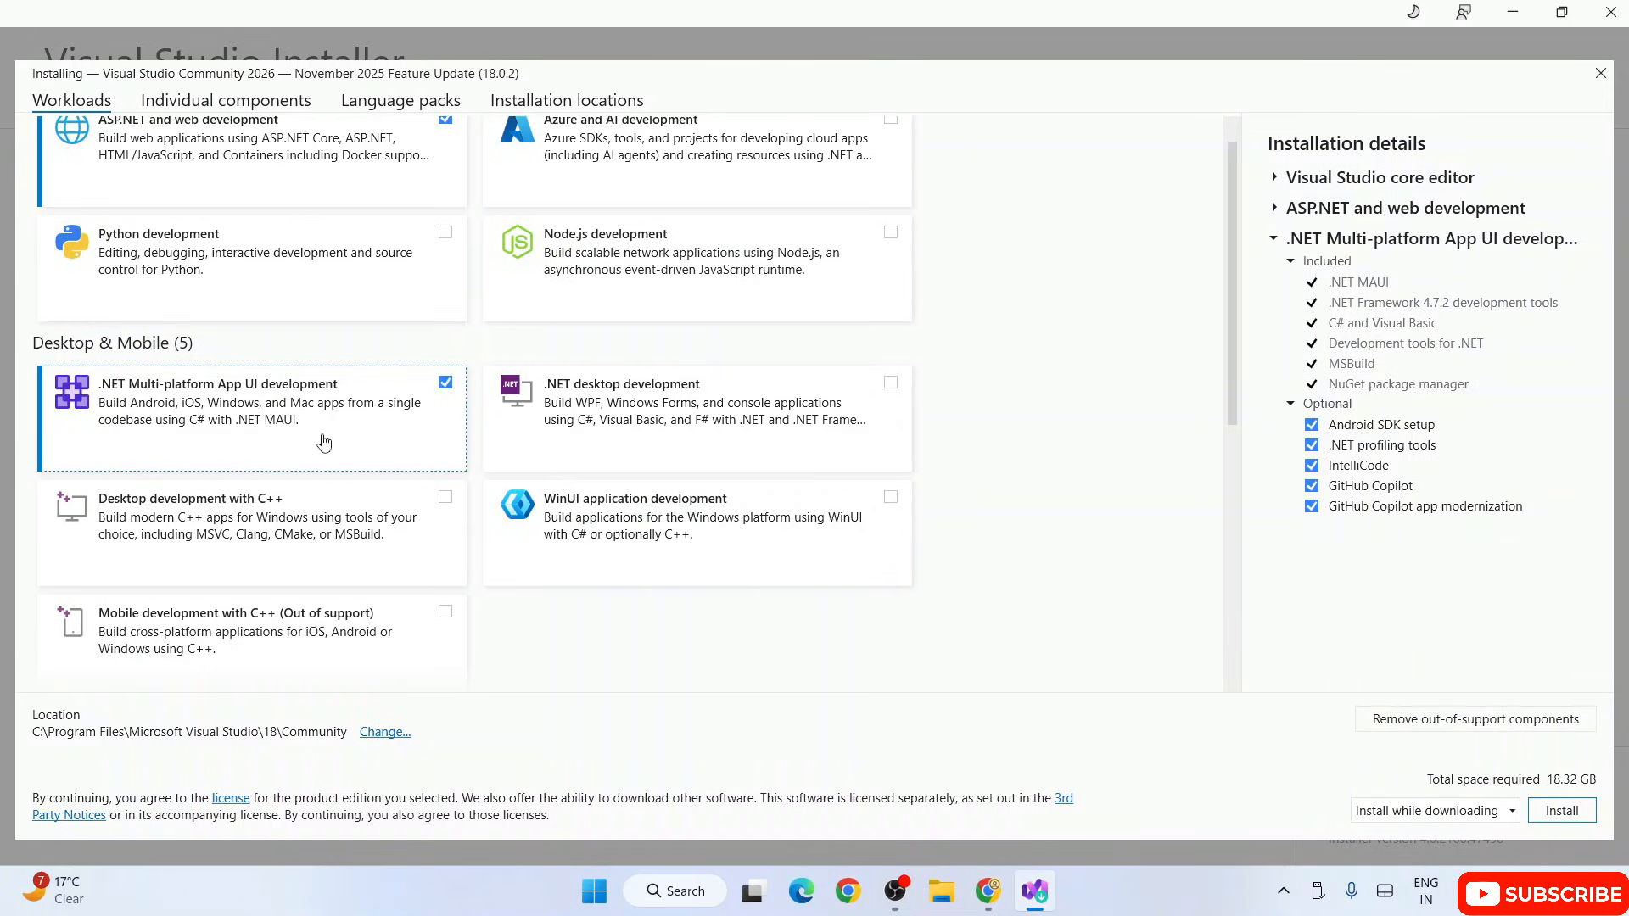
pyautogui.click(696, 416)
pyautogui.click(852, 545)
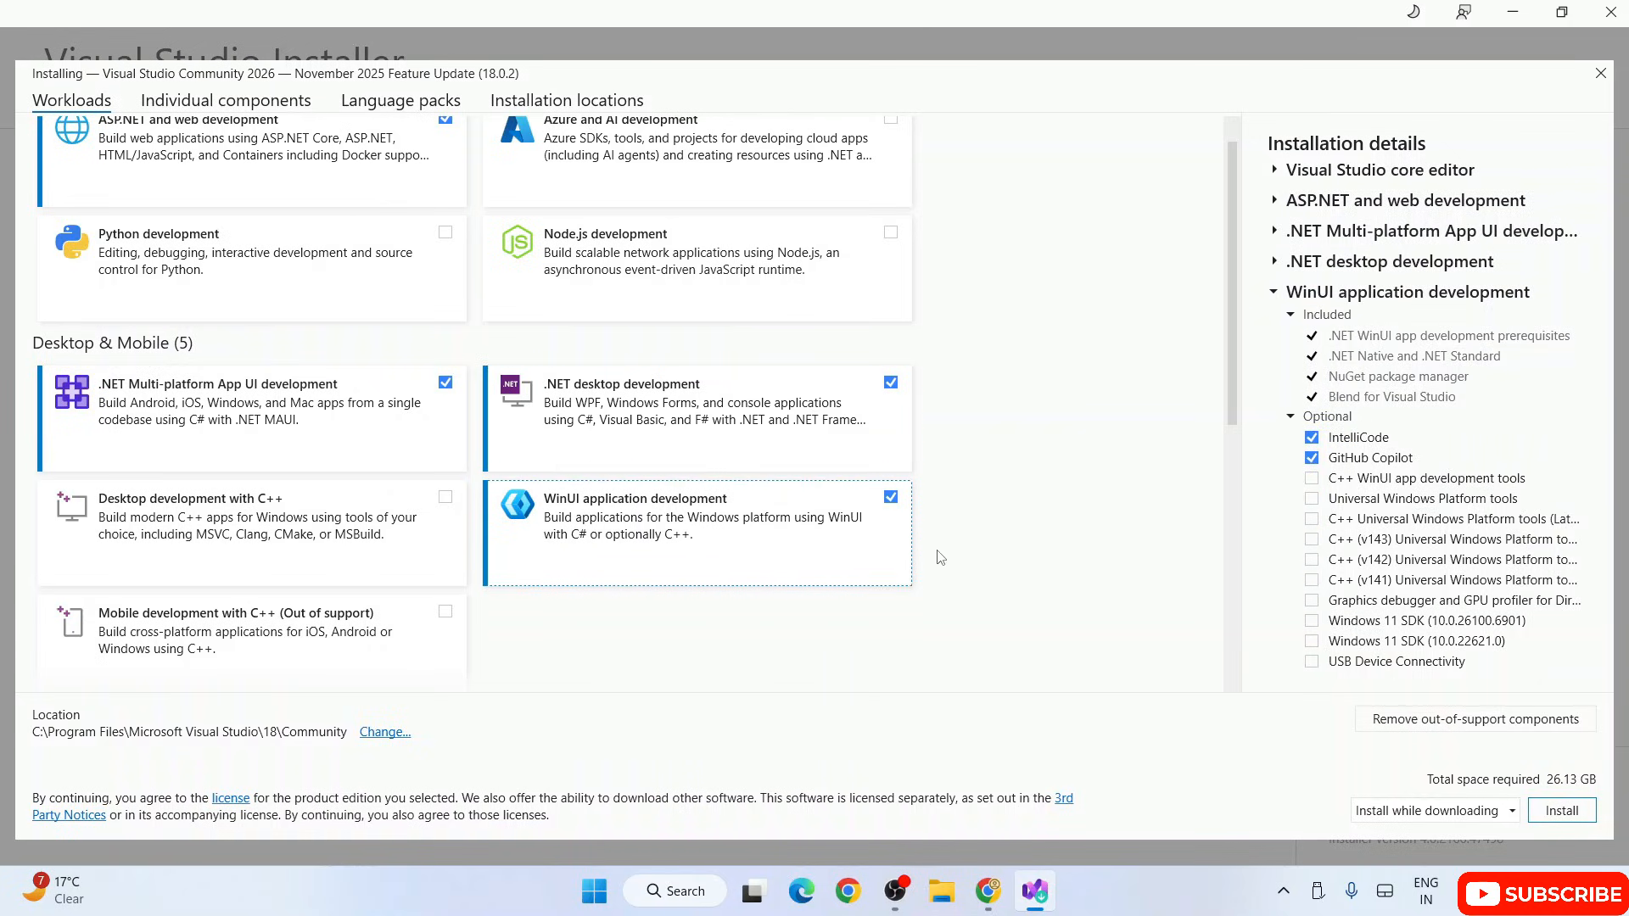
pyautogui.scroll(-1, 913, 569)
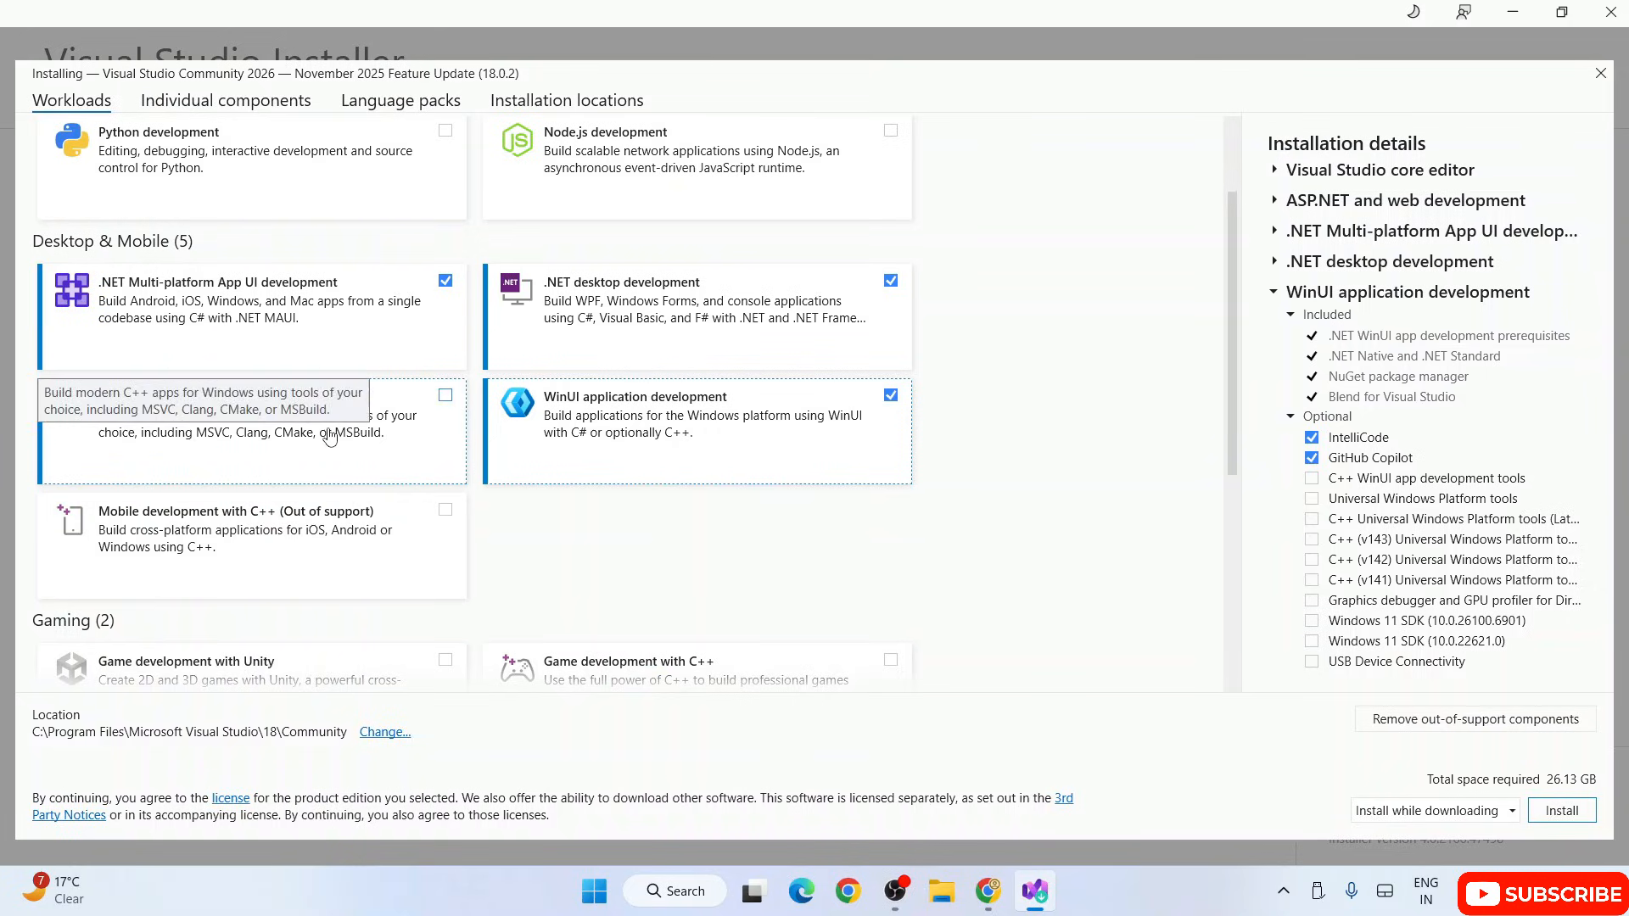
pyautogui.click(330, 437)
# Step: Start installing Visual Studio Community 2026 with the selected workloads, keeping the Install while downloading option
pyautogui.scroll(-1, 341, 469)
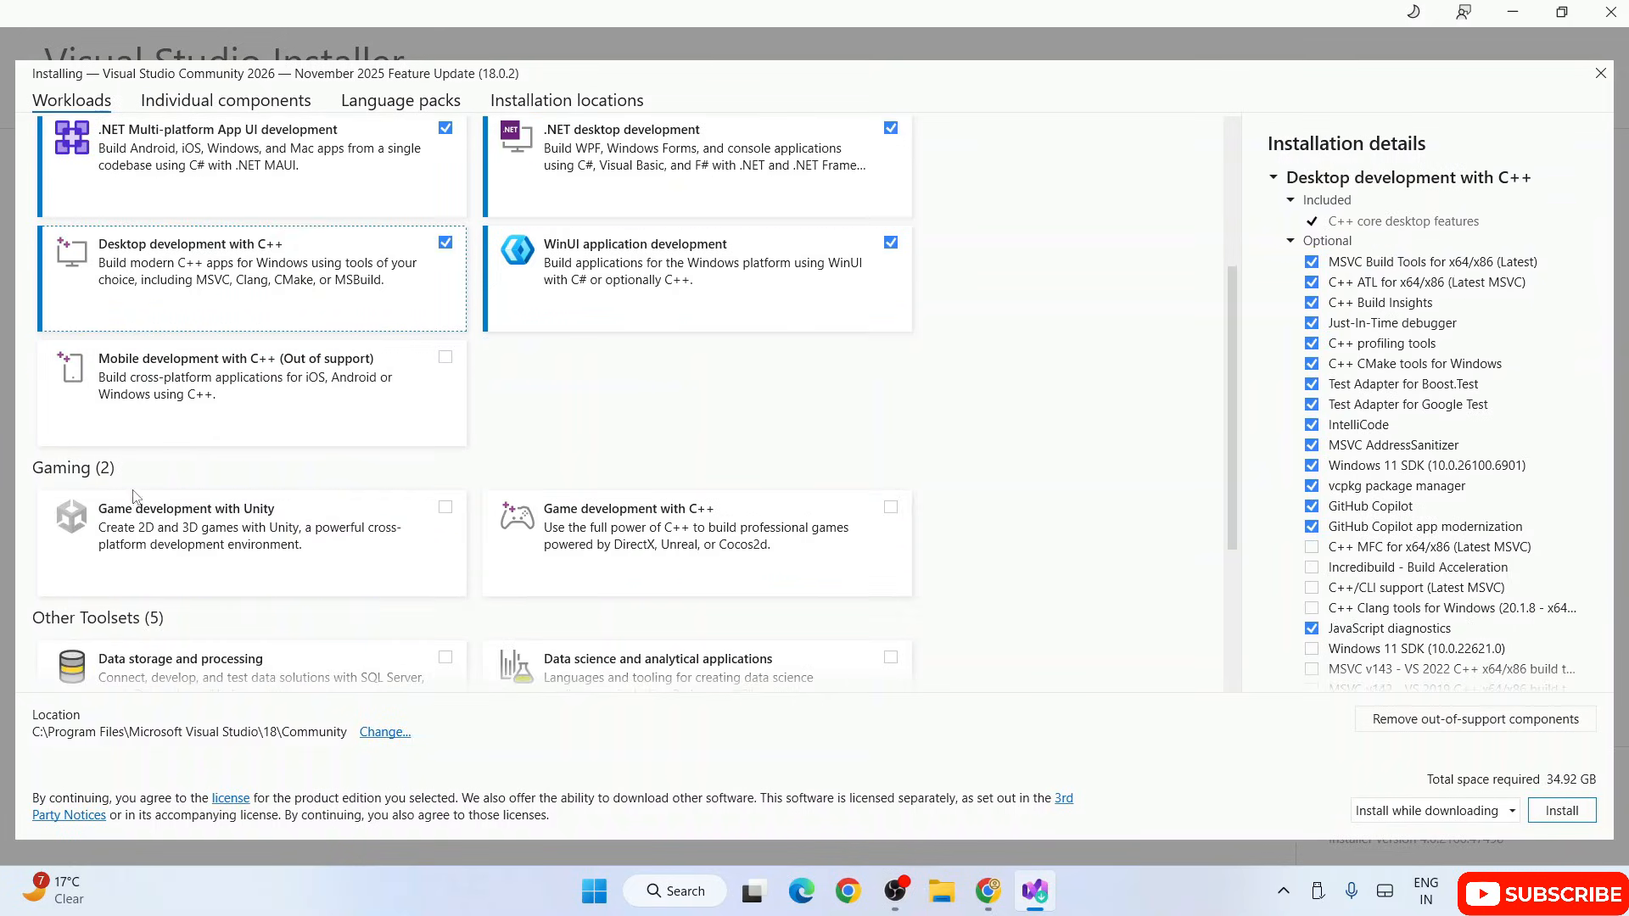
pyautogui.scroll(-1, 480, 529)
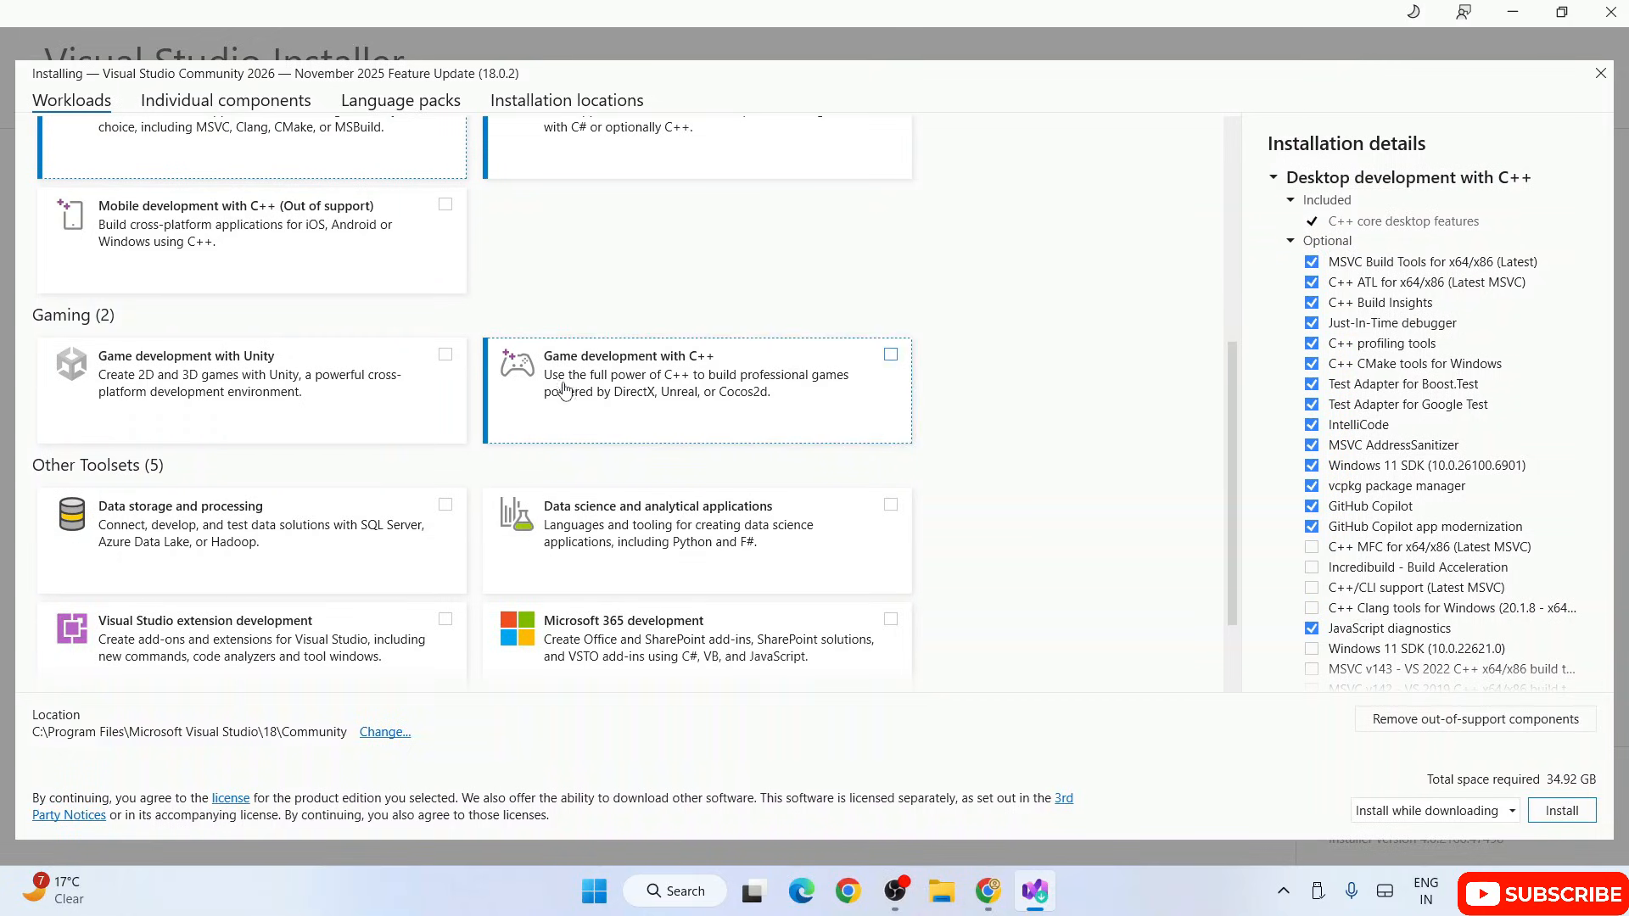
pyautogui.scroll(-1, 567, 382)
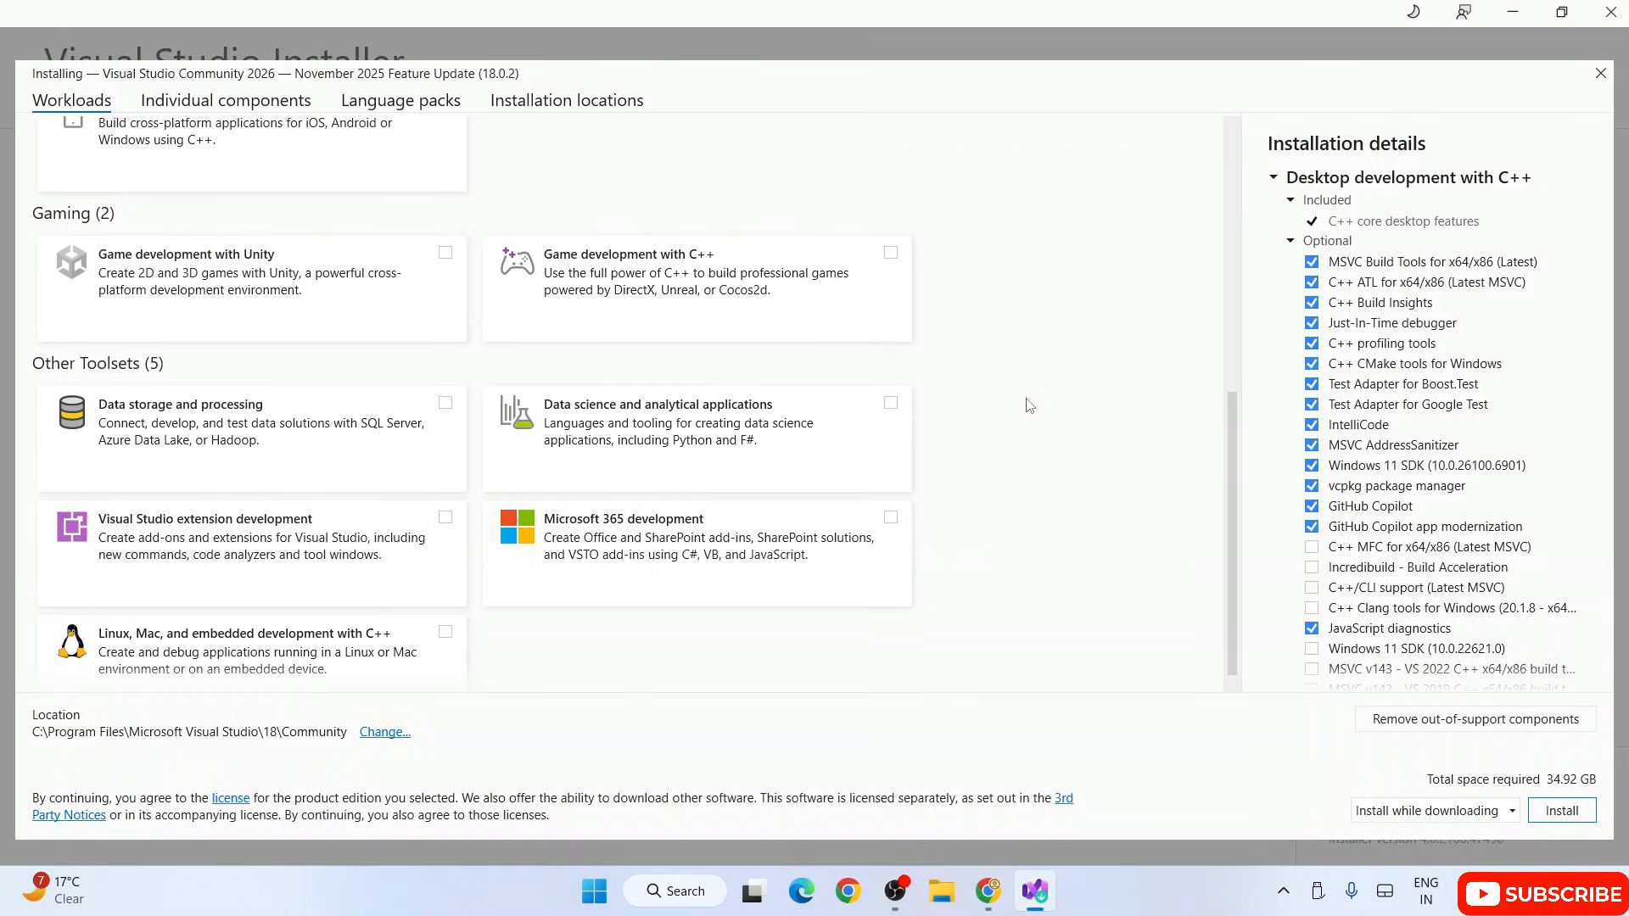
pyautogui.scroll(-1, 1027, 406)
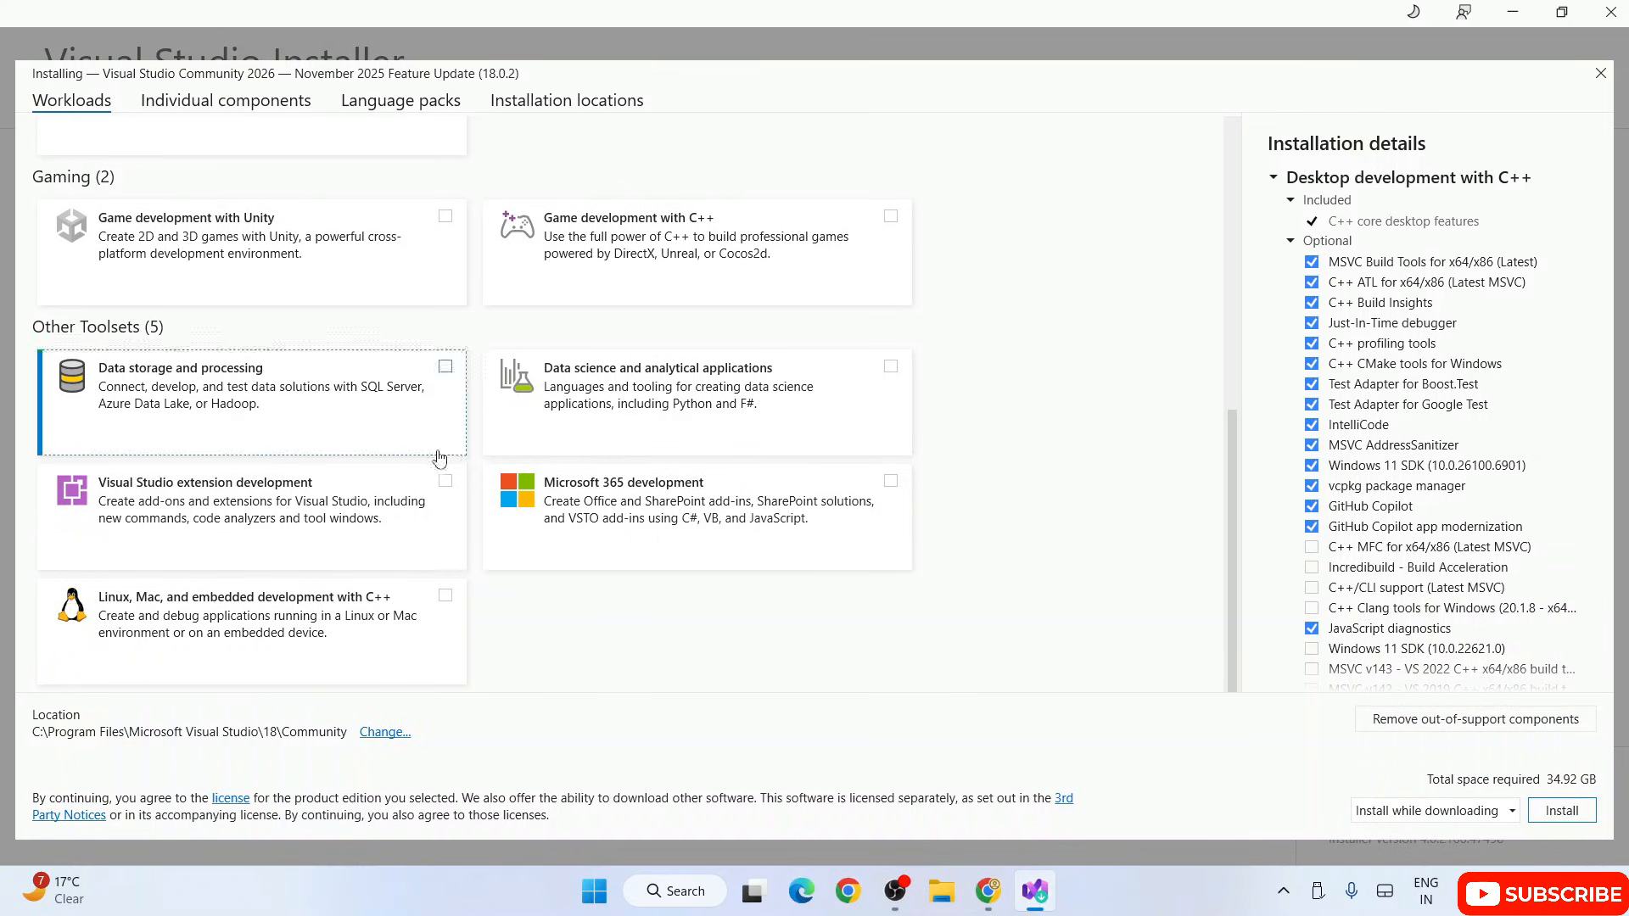
pyautogui.scroll(5, 891, 447)
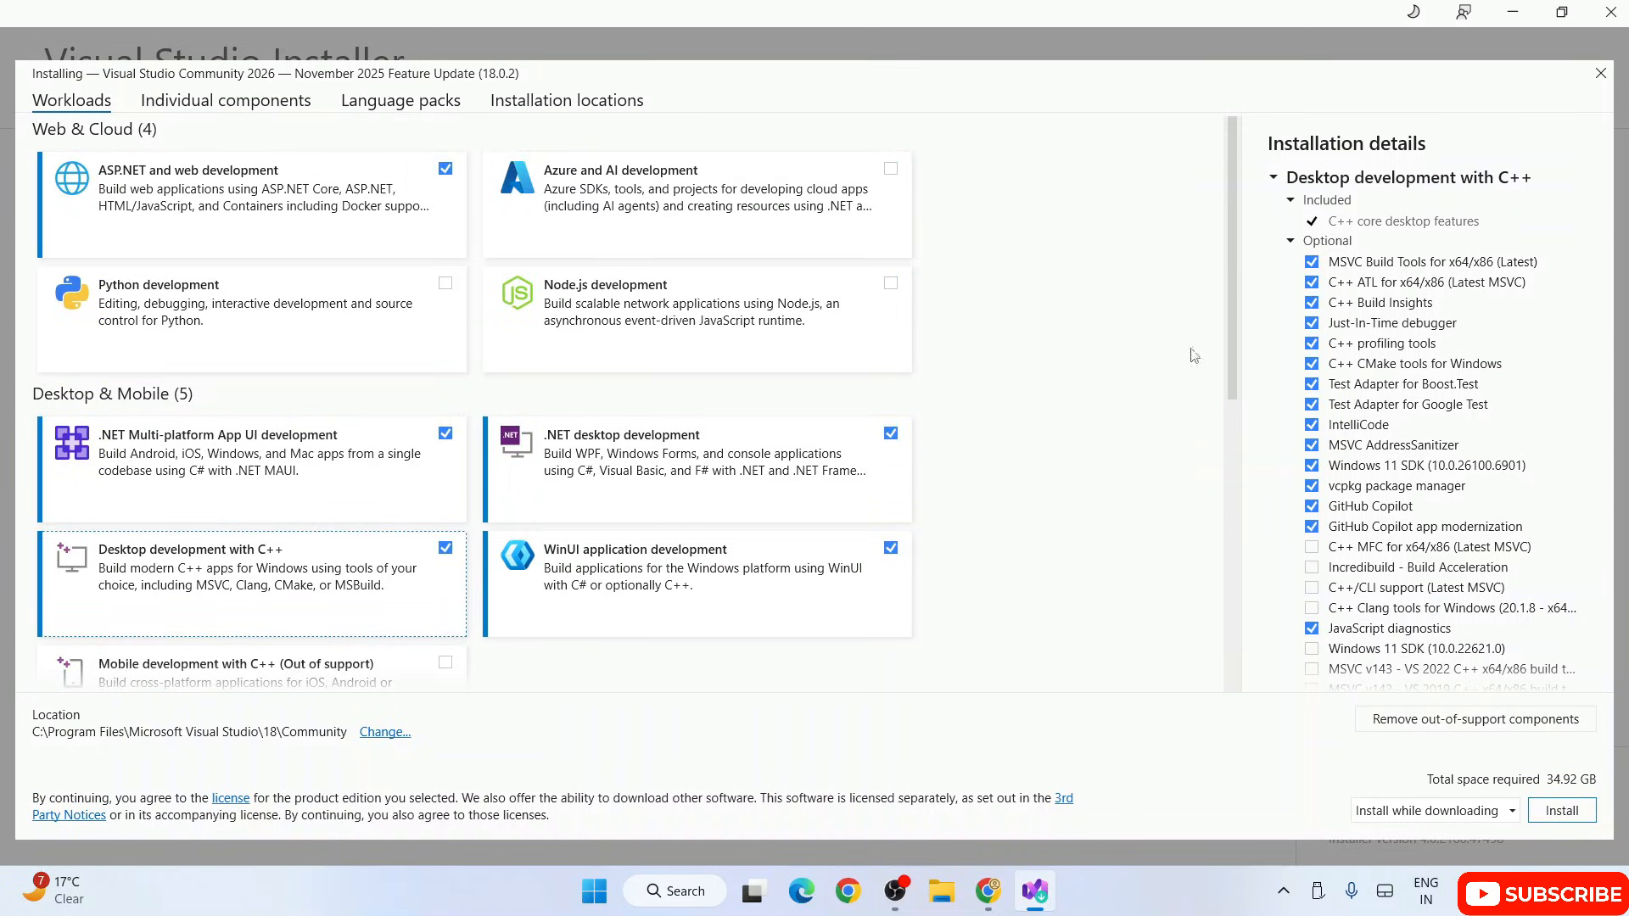
pyautogui.click(1562, 811)
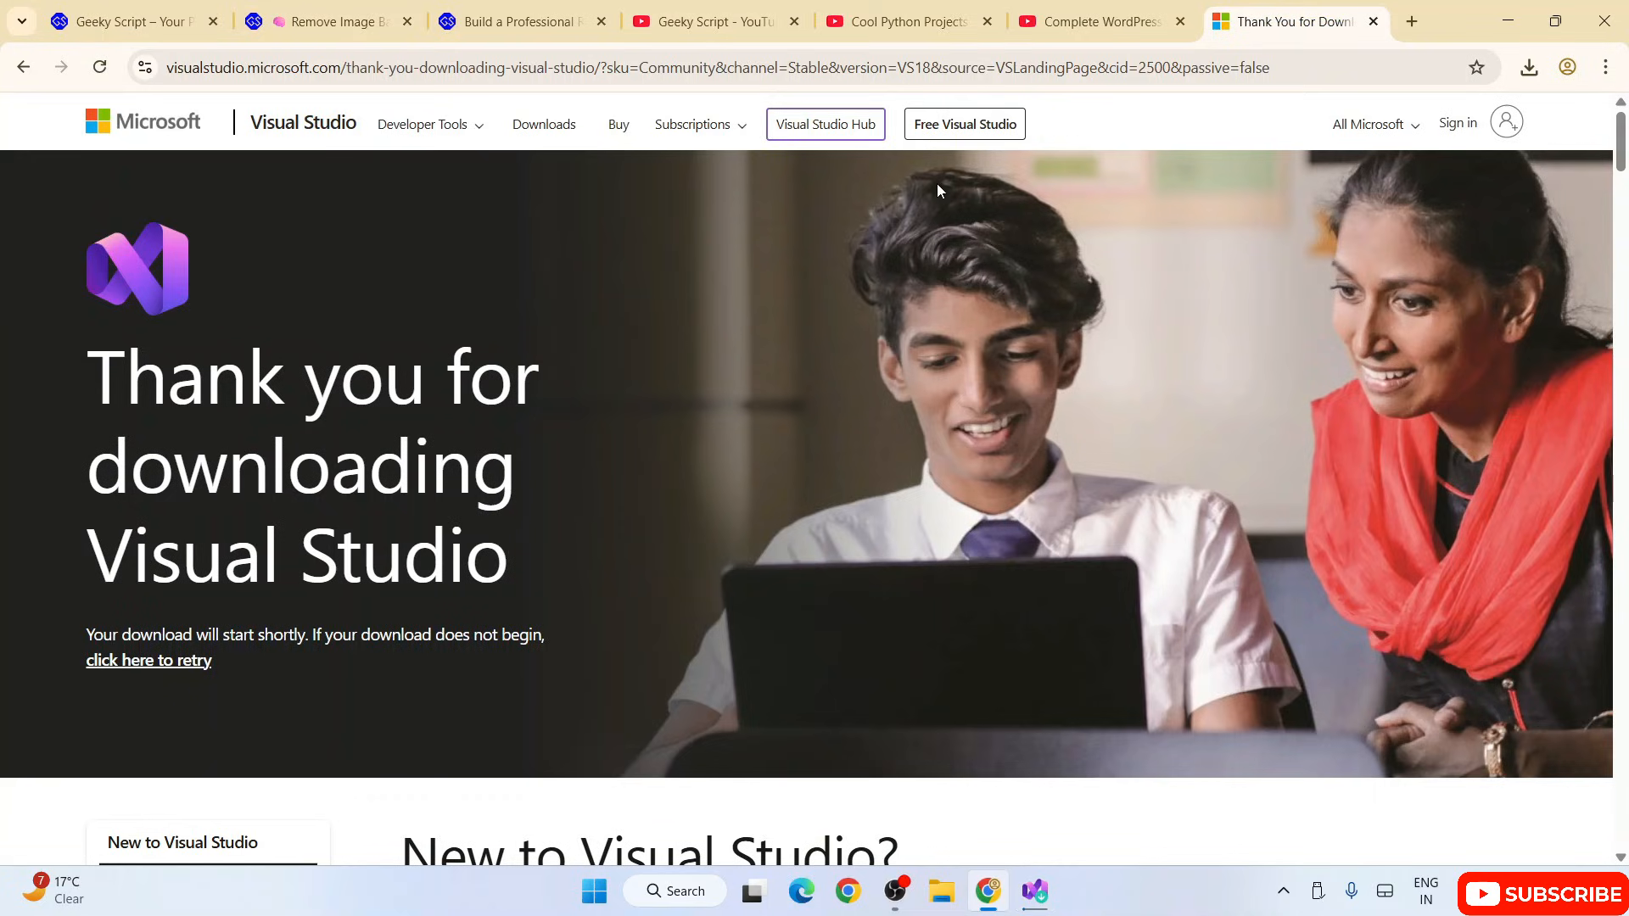
# Step: Switch to Chrome and look through the videos in the Cool Python Projects YouTube playlist
pyautogui.click(921, 21)
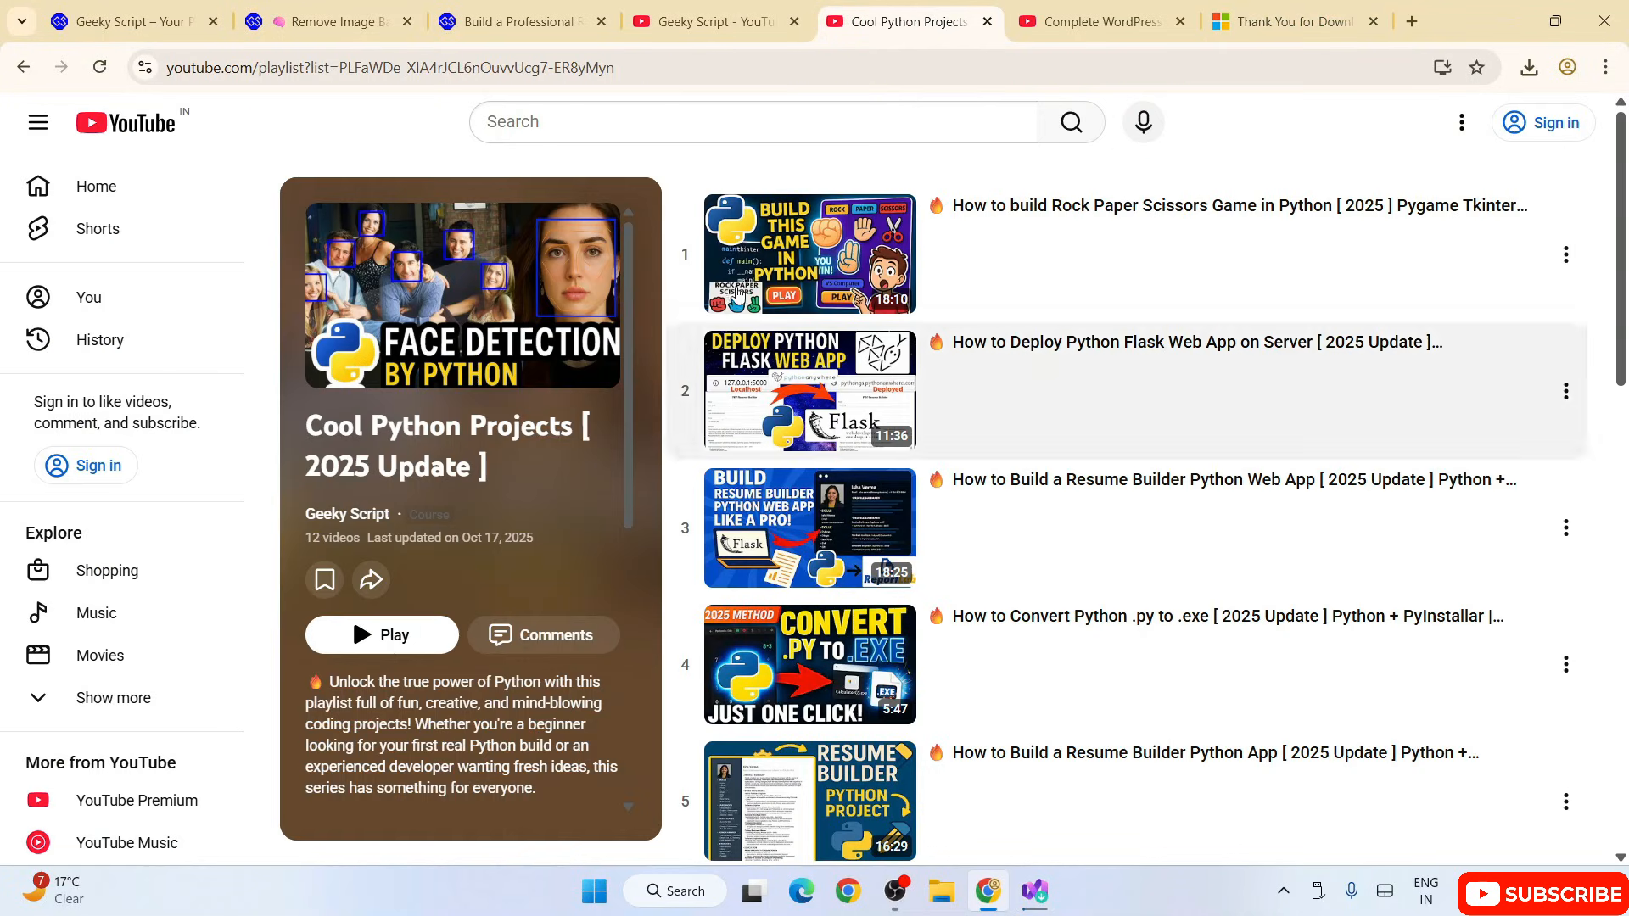
pyautogui.scroll(-6, 1055, 323)
pyautogui.scroll(-10, 1054, 348)
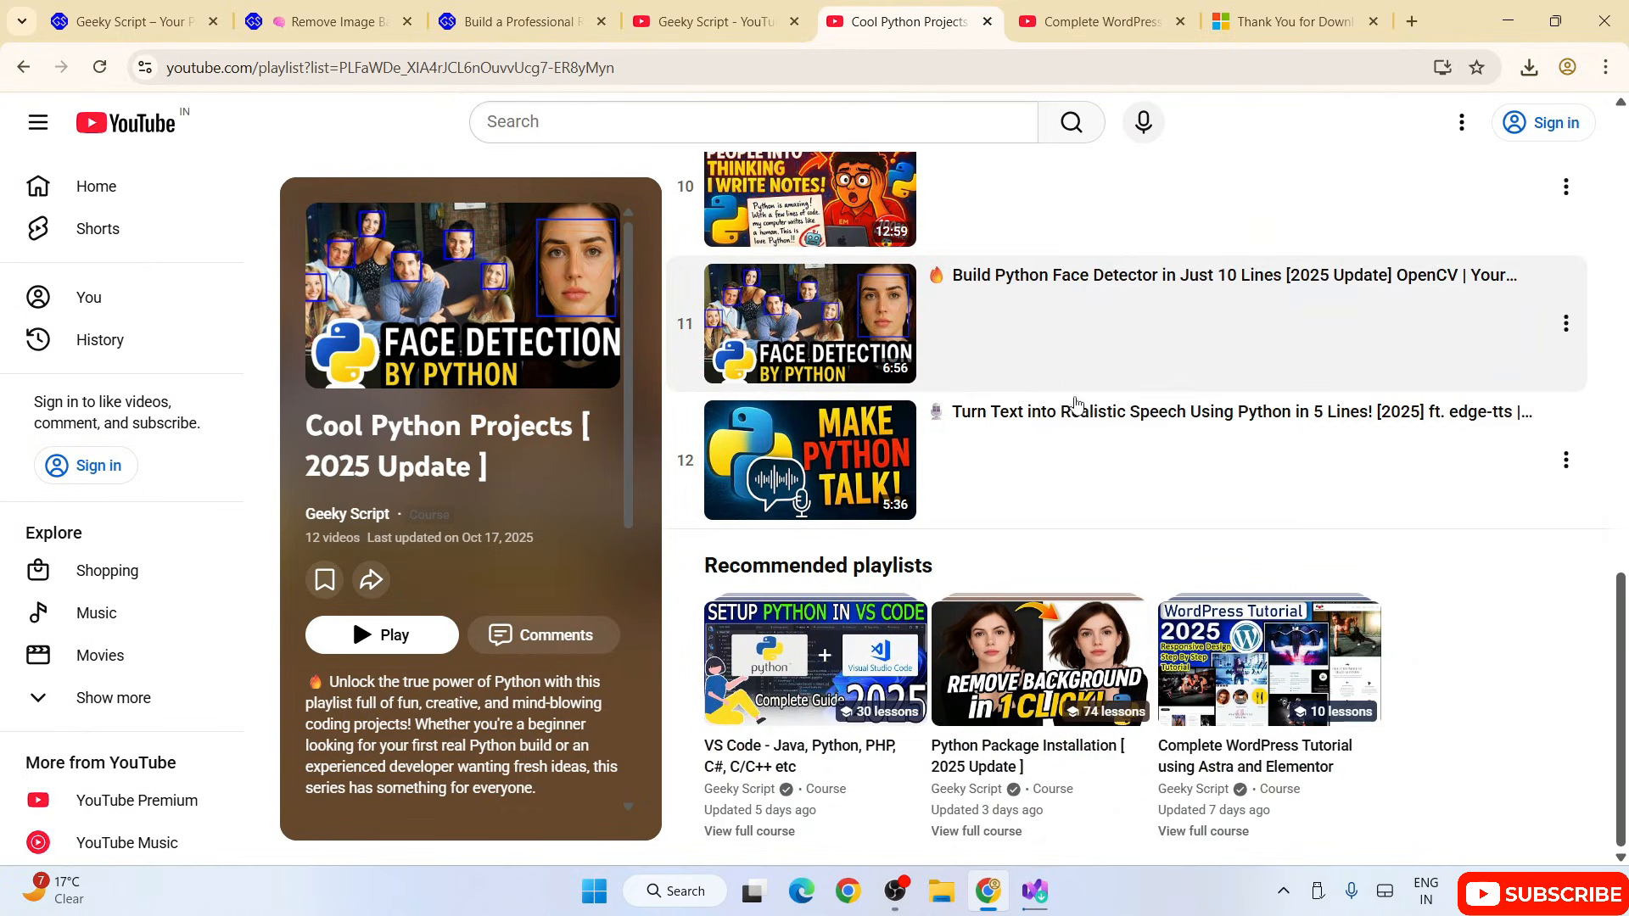
pyautogui.scroll(16, 1069, 411)
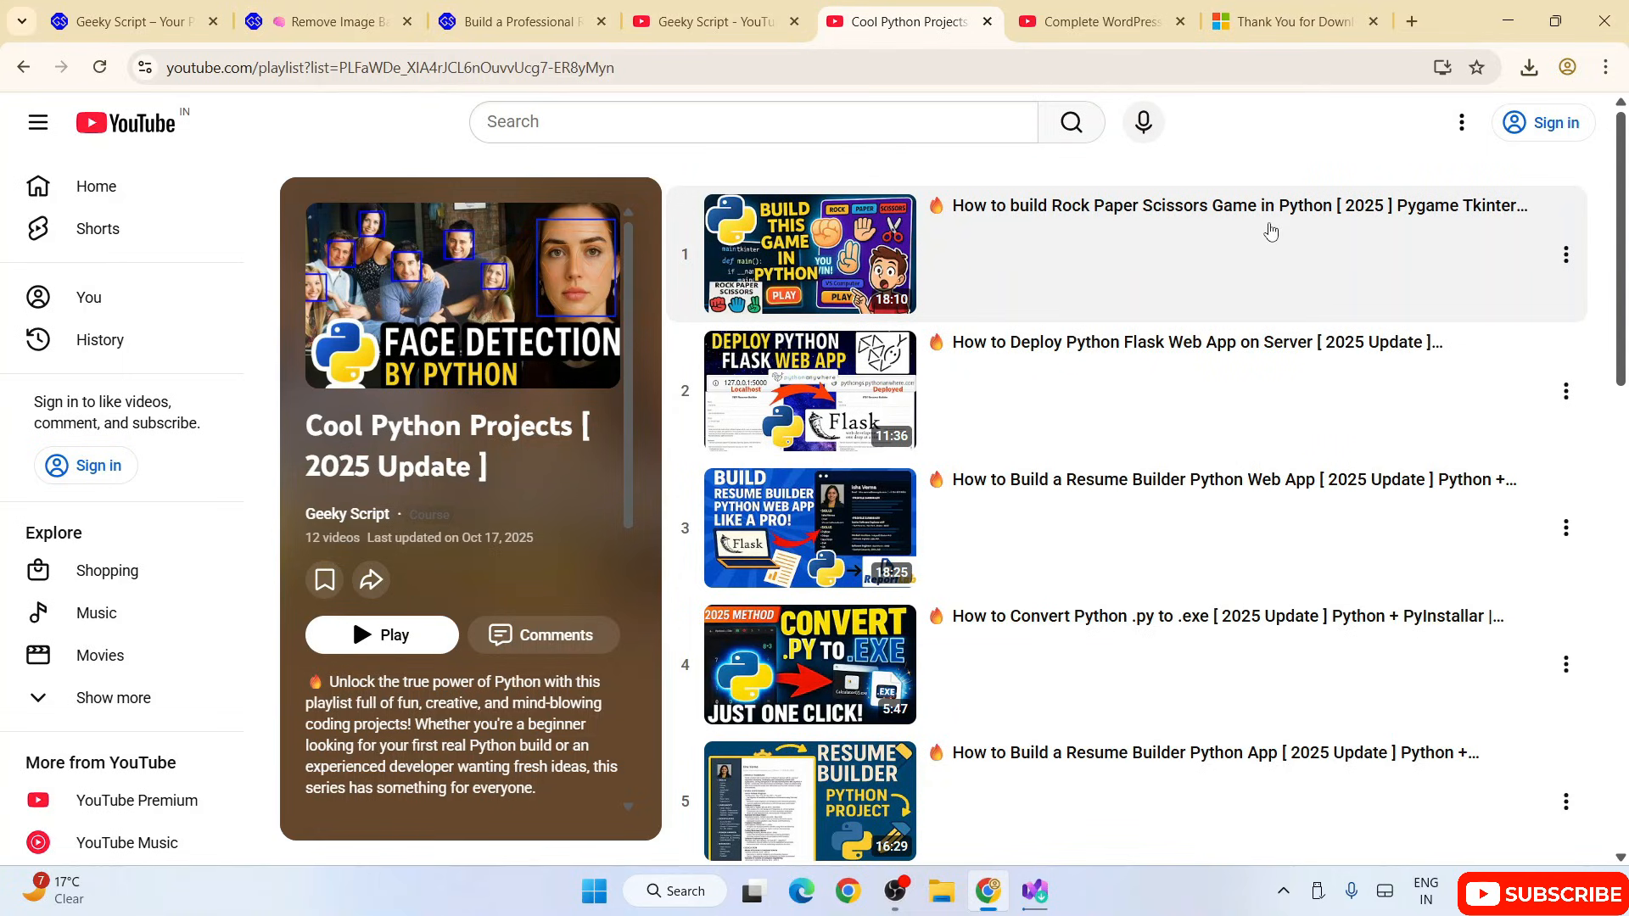
pyautogui.scroll(-1, 1271, 232)
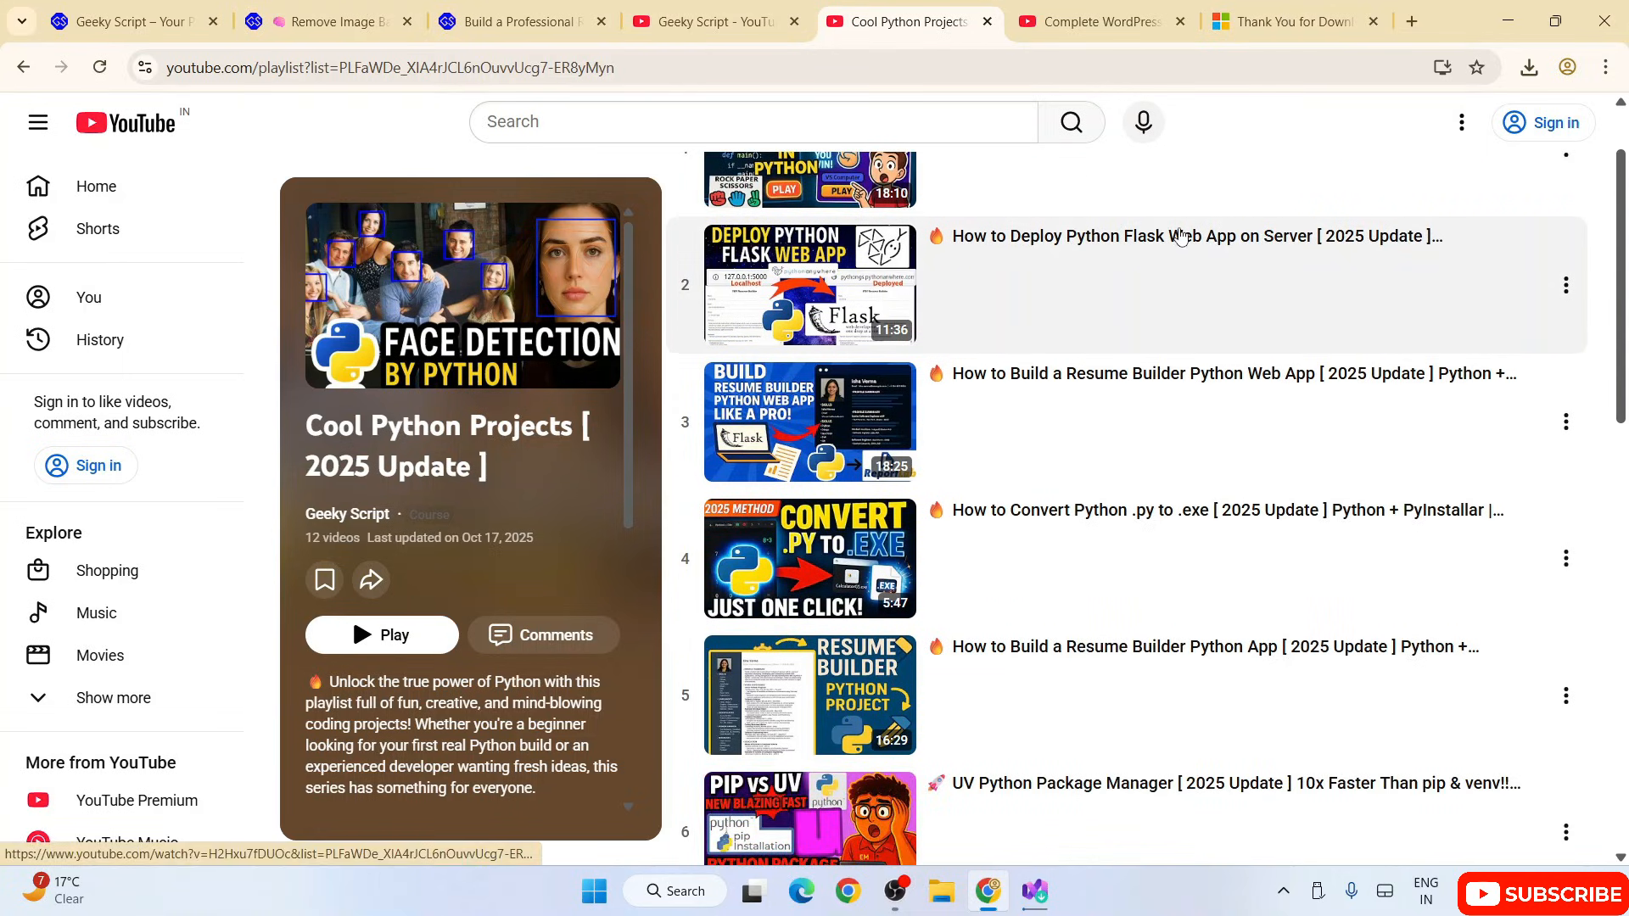
pyautogui.scroll(-2, 1238, 246)
pyautogui.scroll(-4, 1168, 341)
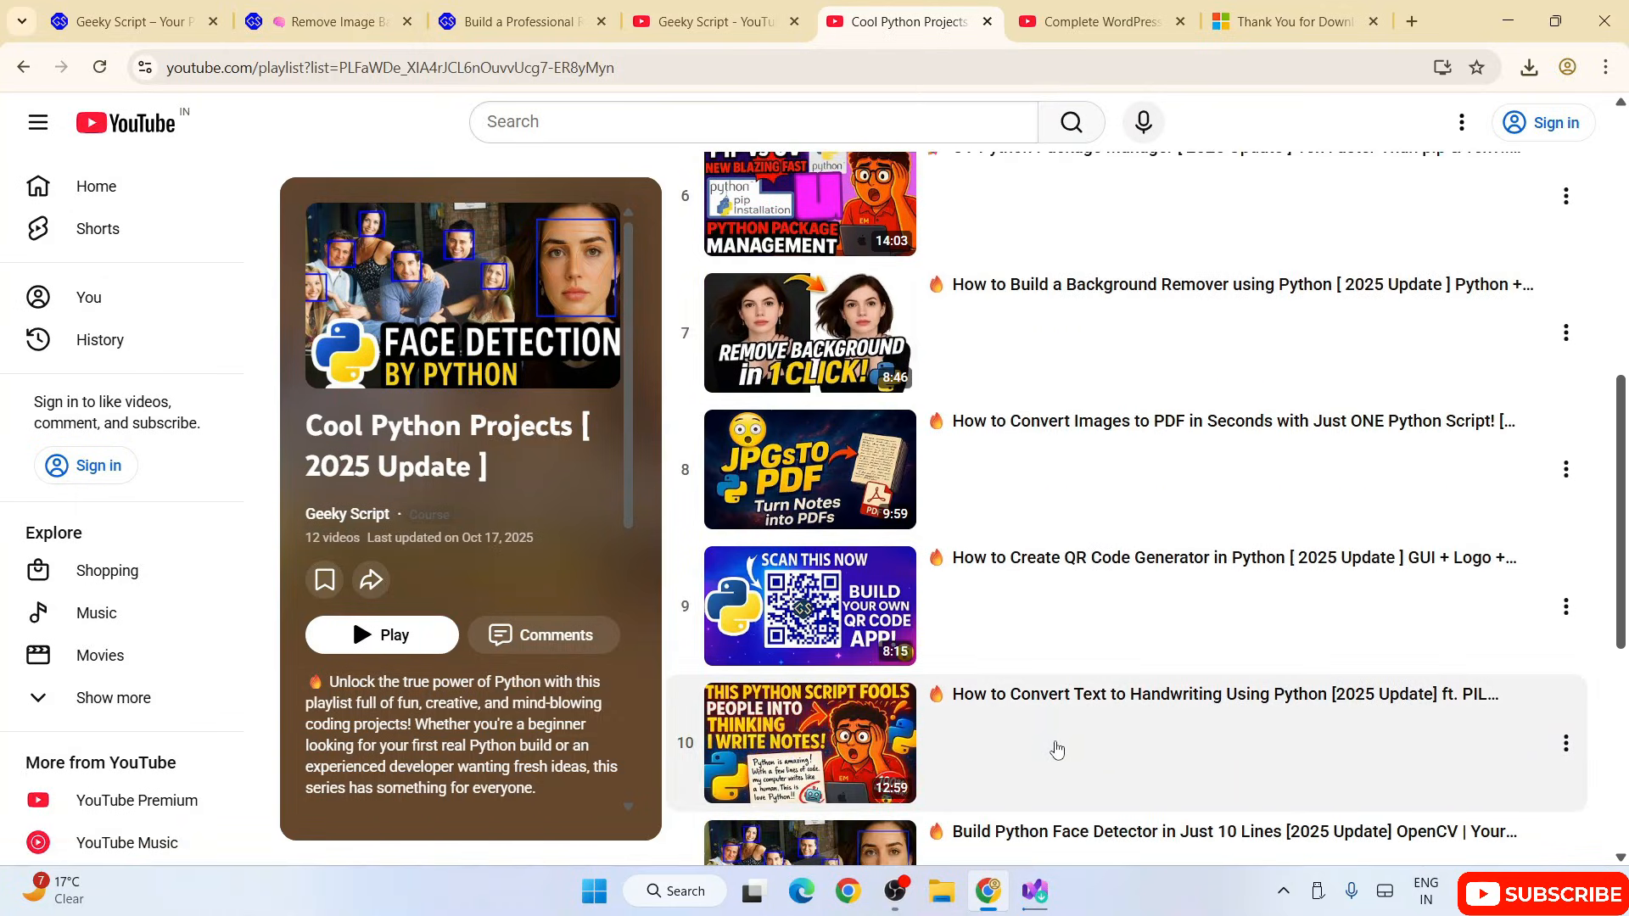
# Step: Skim the Geeky Script article on removing image backgrounds using Python
pyautogui.click(349, 9)
pyautogui.scroll(-12, 505, 592)
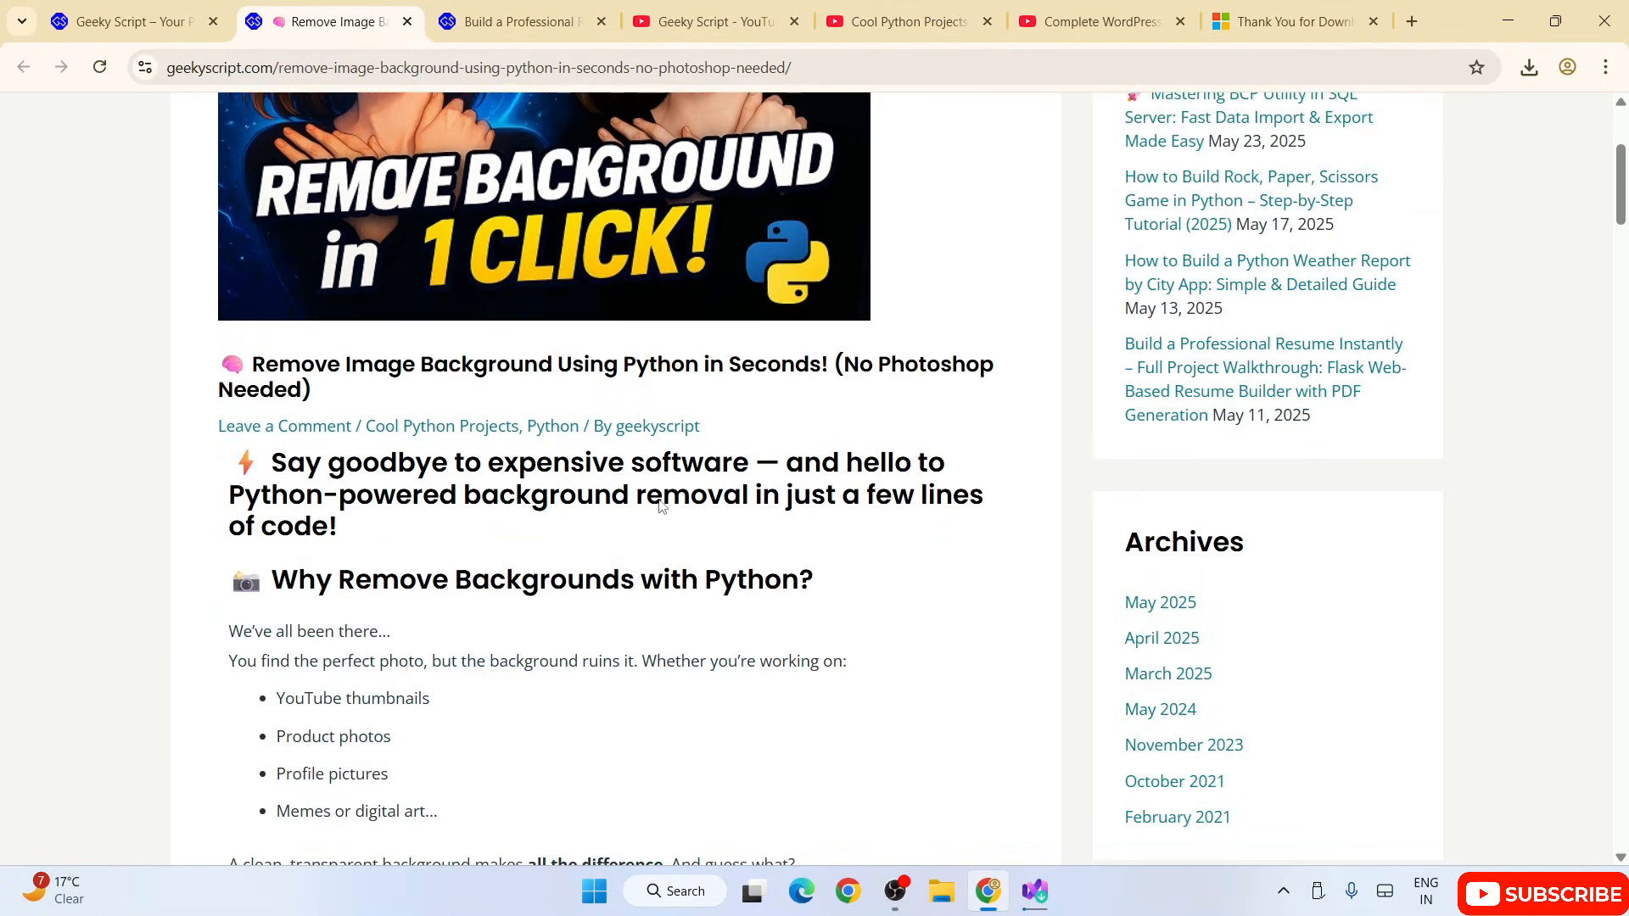
pyautogui.scroll(-10, 660, 501)
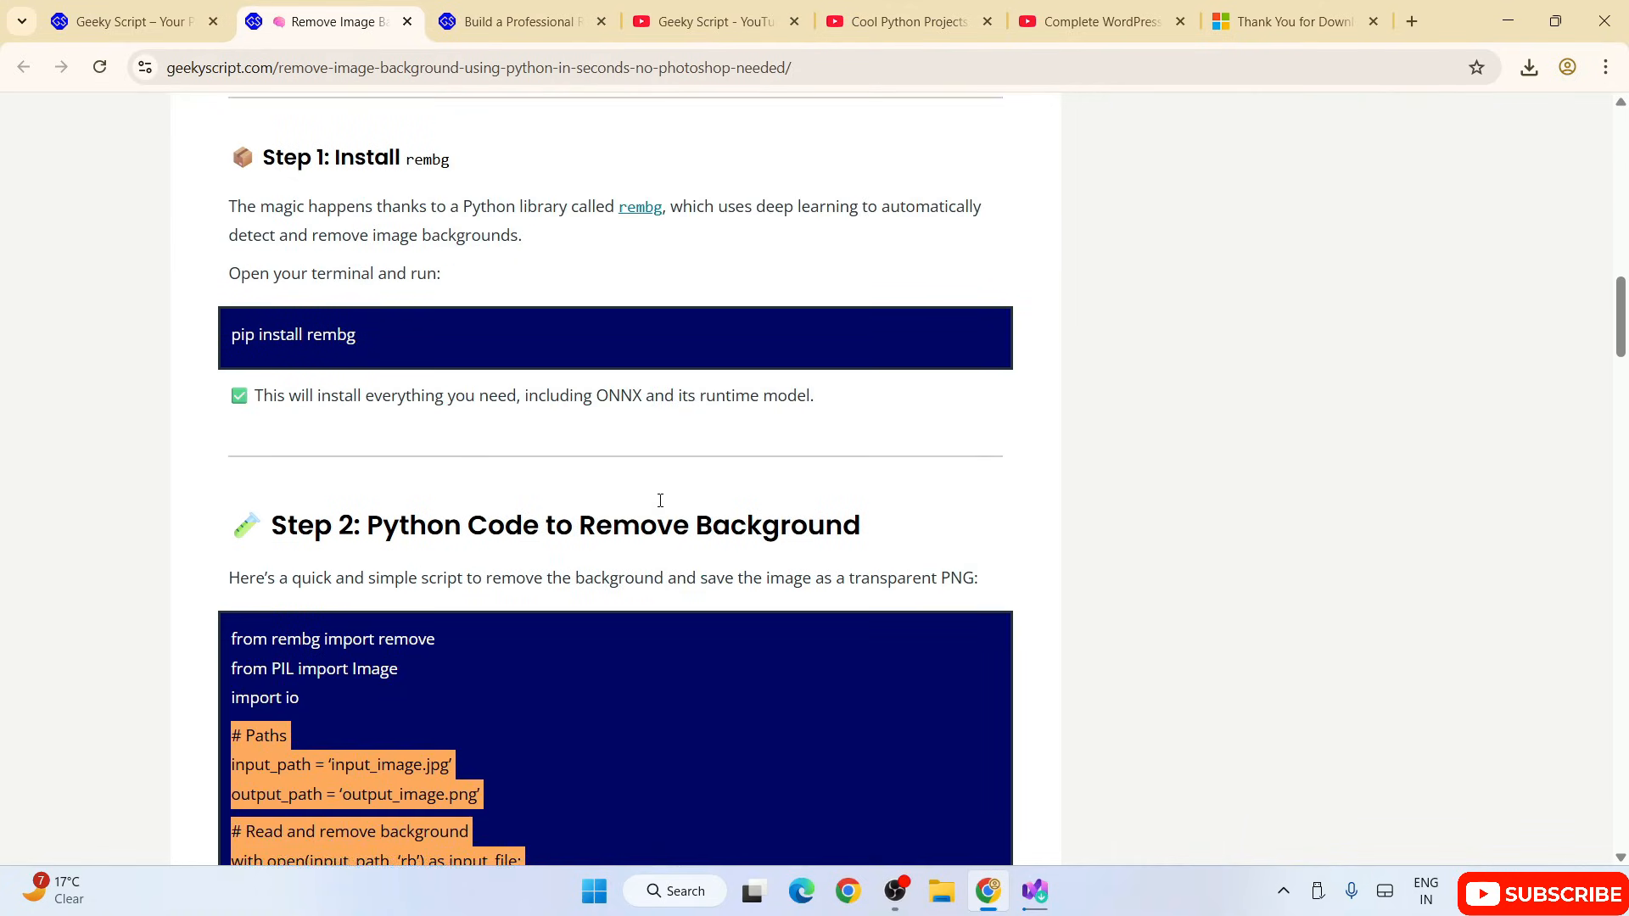
pyautogui.scroll(-2, 660, 501)
pyautogui.scroll(-15, 660, 507)
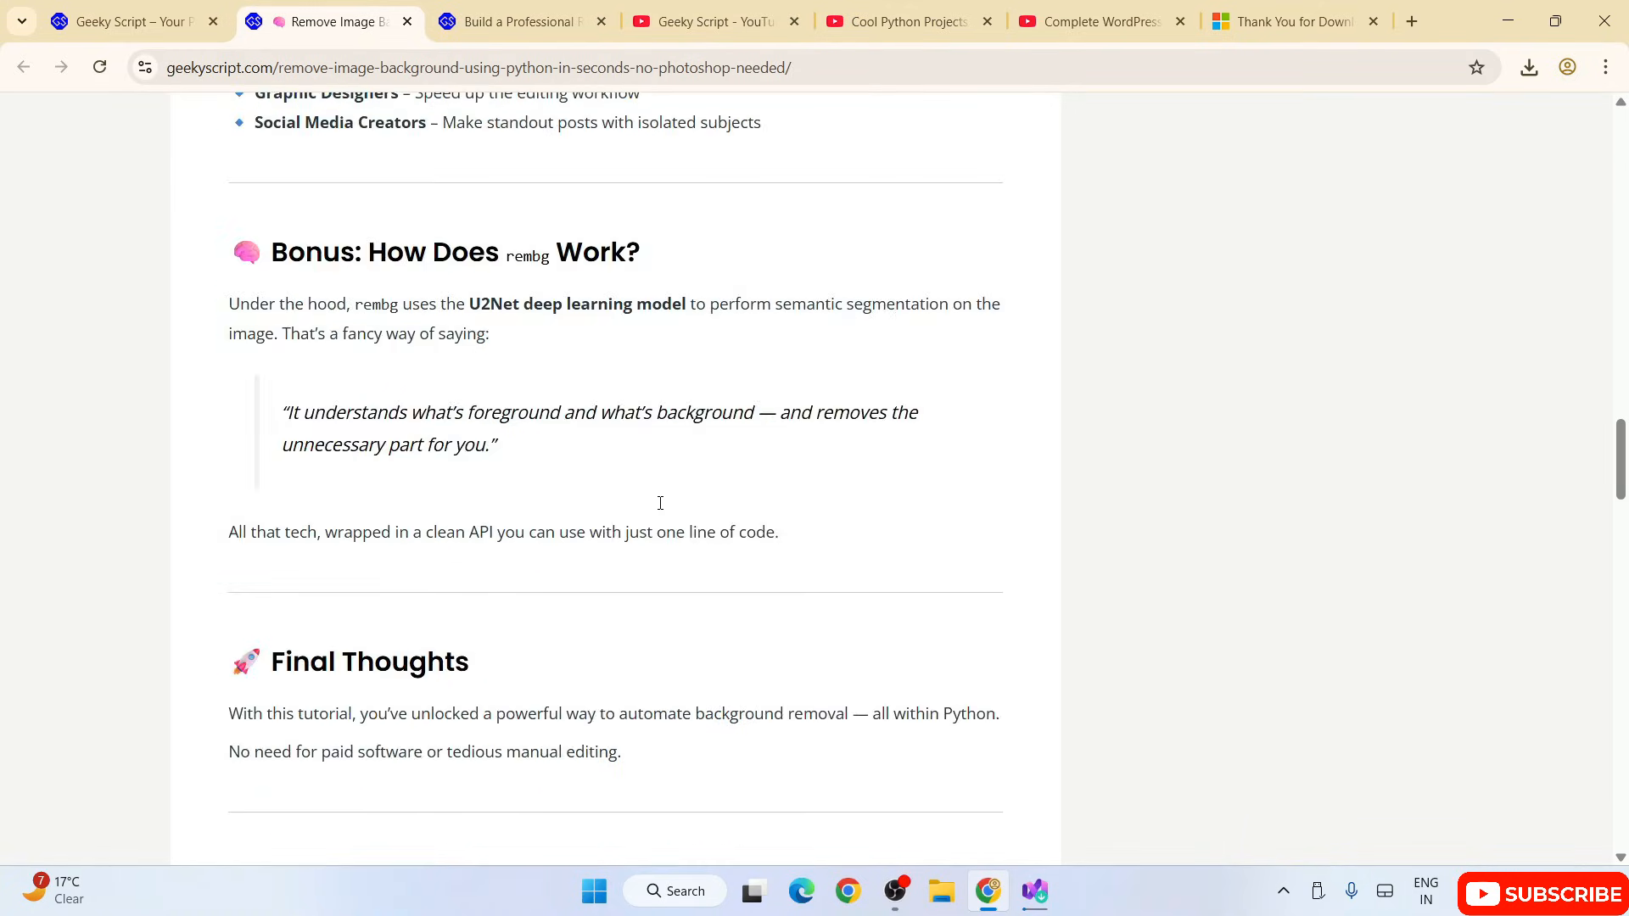
# Step: Look through the videos in the Complete WordPress Tutorial using Astra and Elementor playlist on YouTube
pyautogui.click(1104, 22)
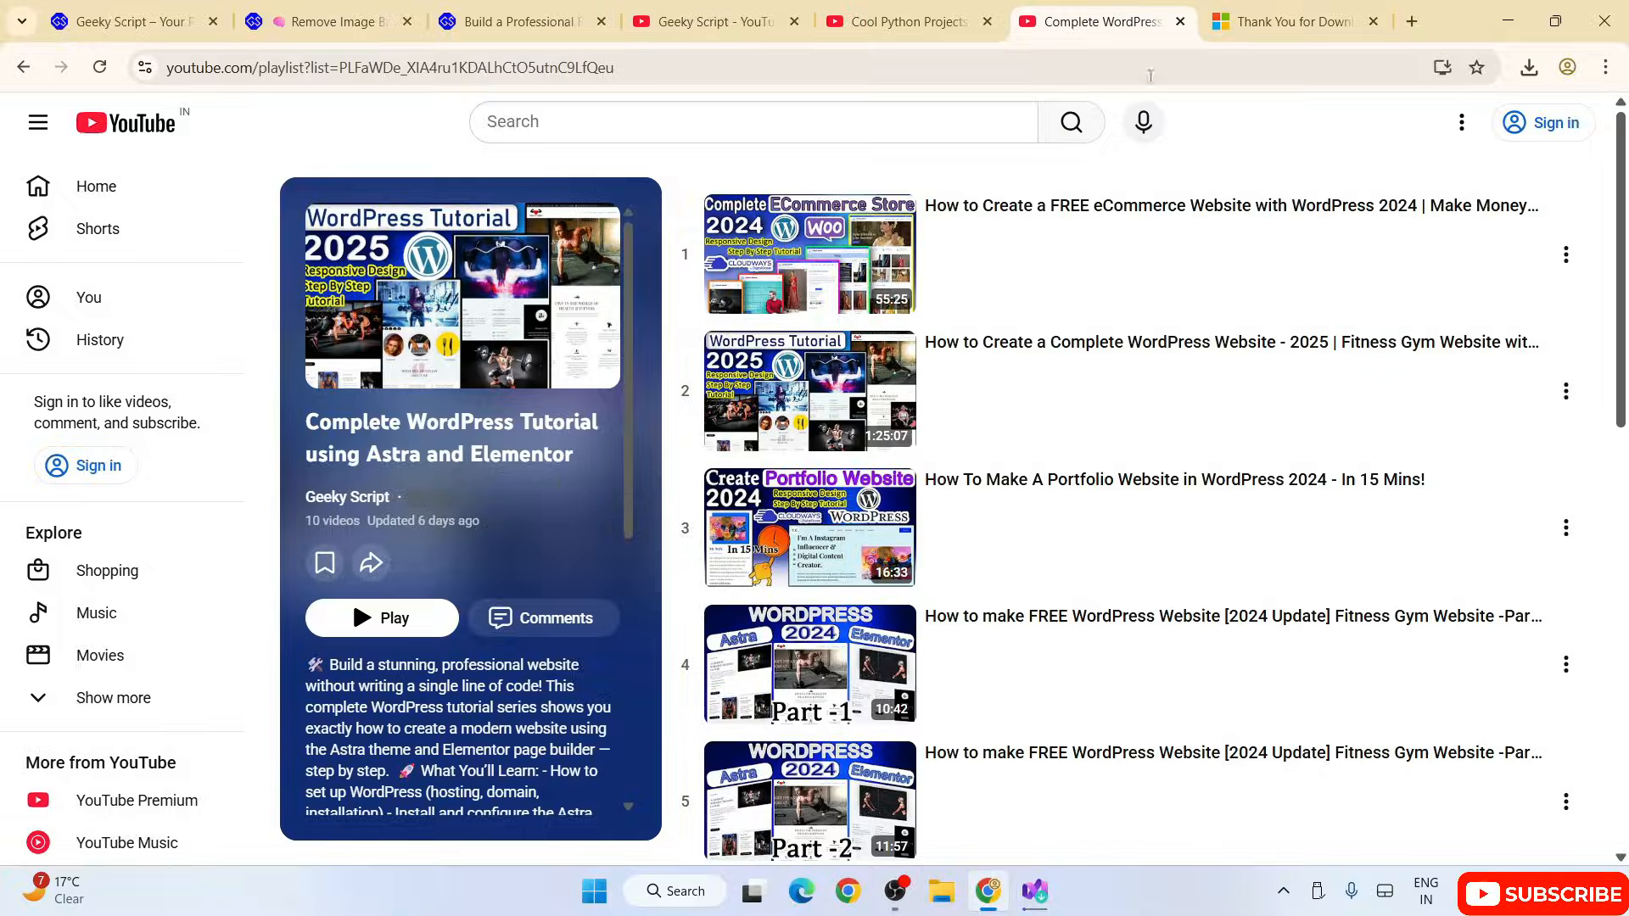
pyautogui.scroll(-4, 1163, 248)
pyautogui.scroll(-8, 1162, 248)
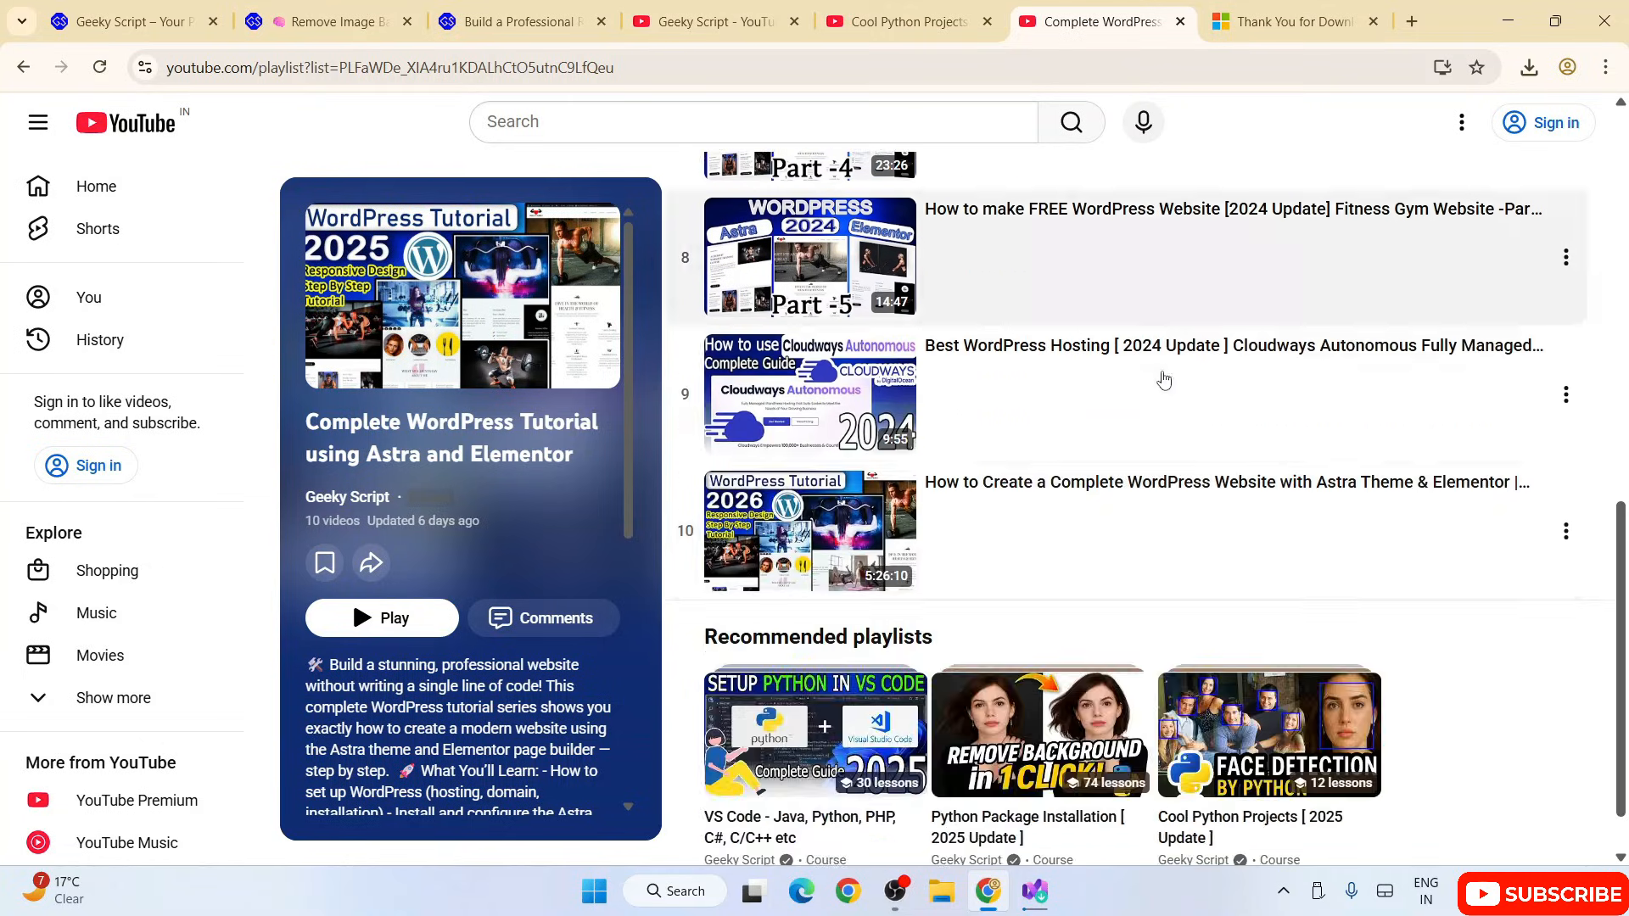
pyautogui.scroll(9, 1160, 492)
pyautogui.scroll(3, 1163, 496)
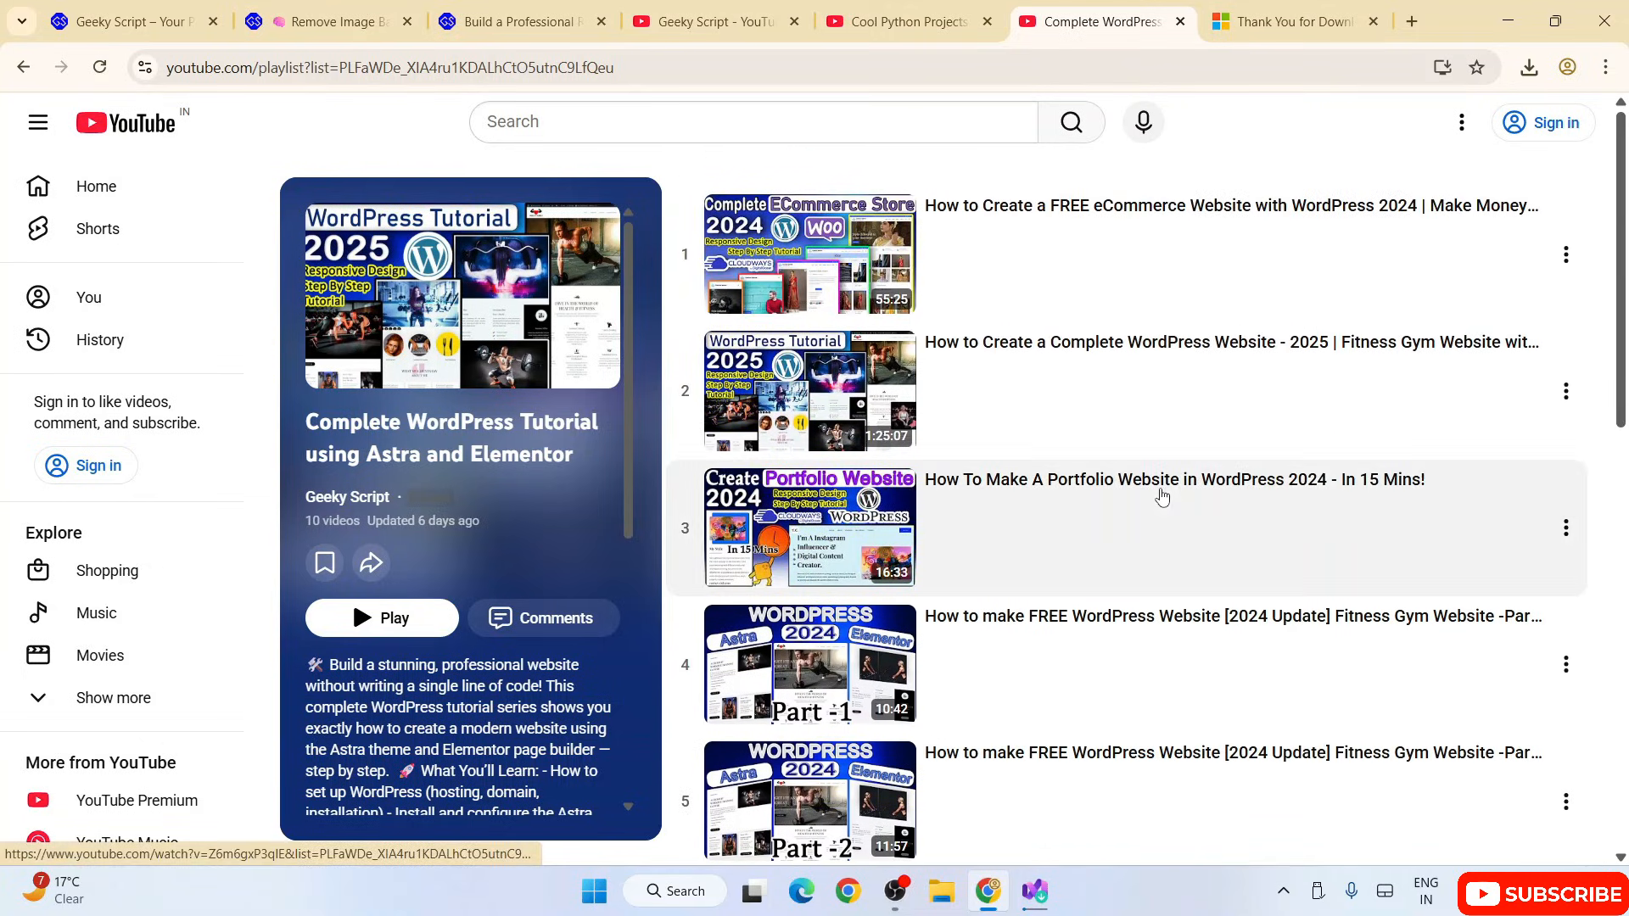
# Step: Return to the Visual Studio Installer, dismiss the completion notice, and launch Visual Studio Community 2026
pyautogui.click(1498, 11)
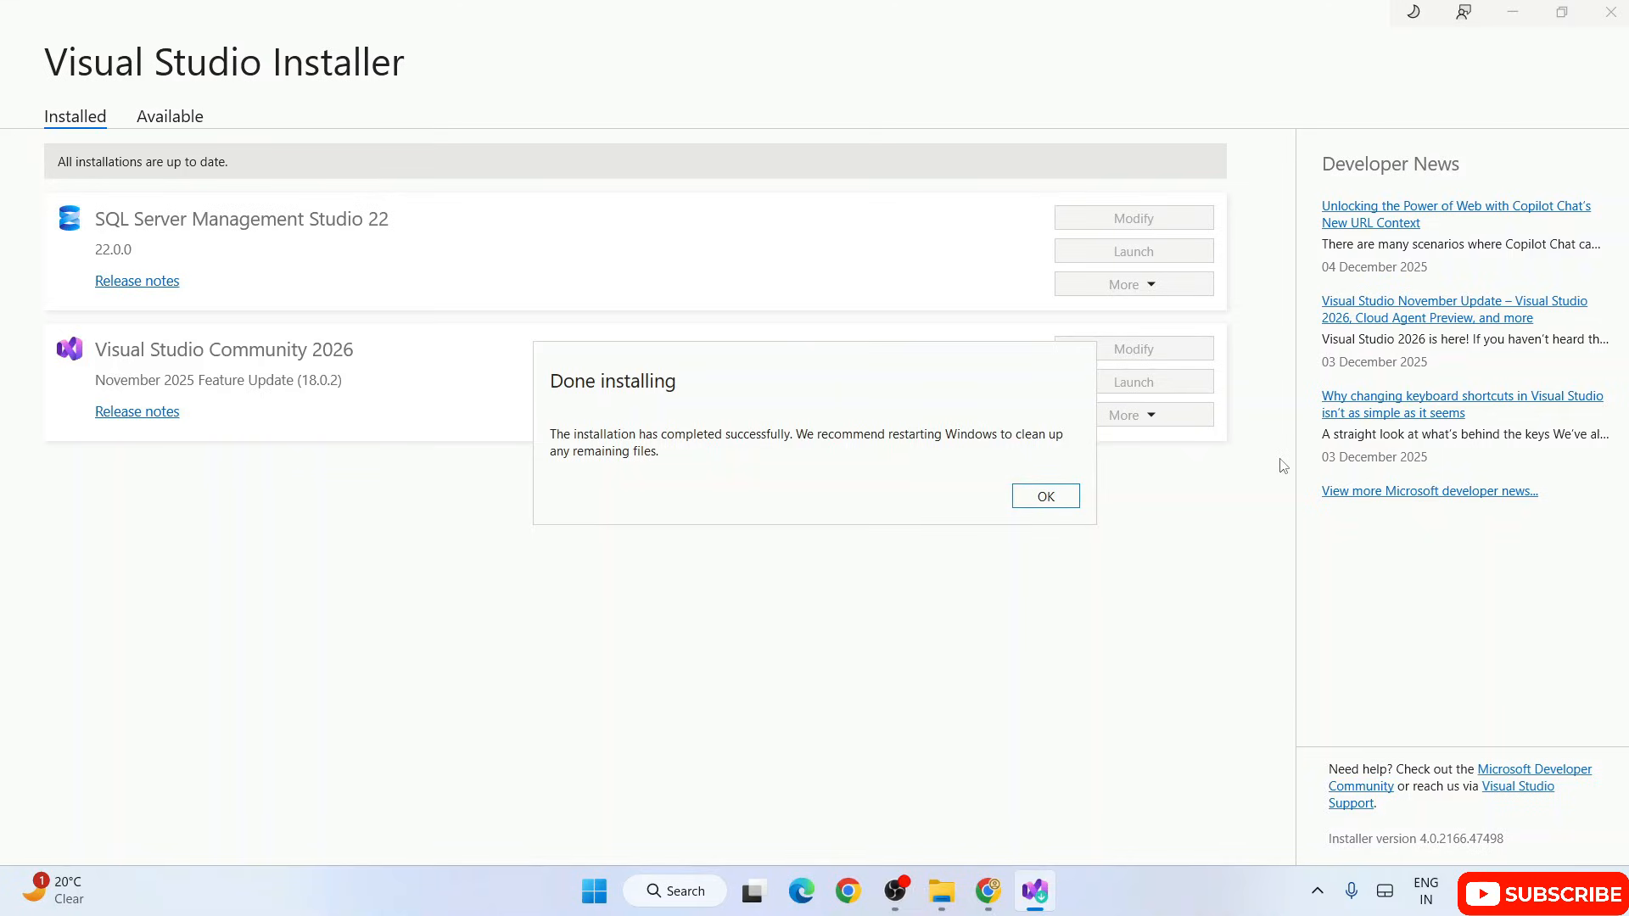
pyautogui.click(1065, 502)
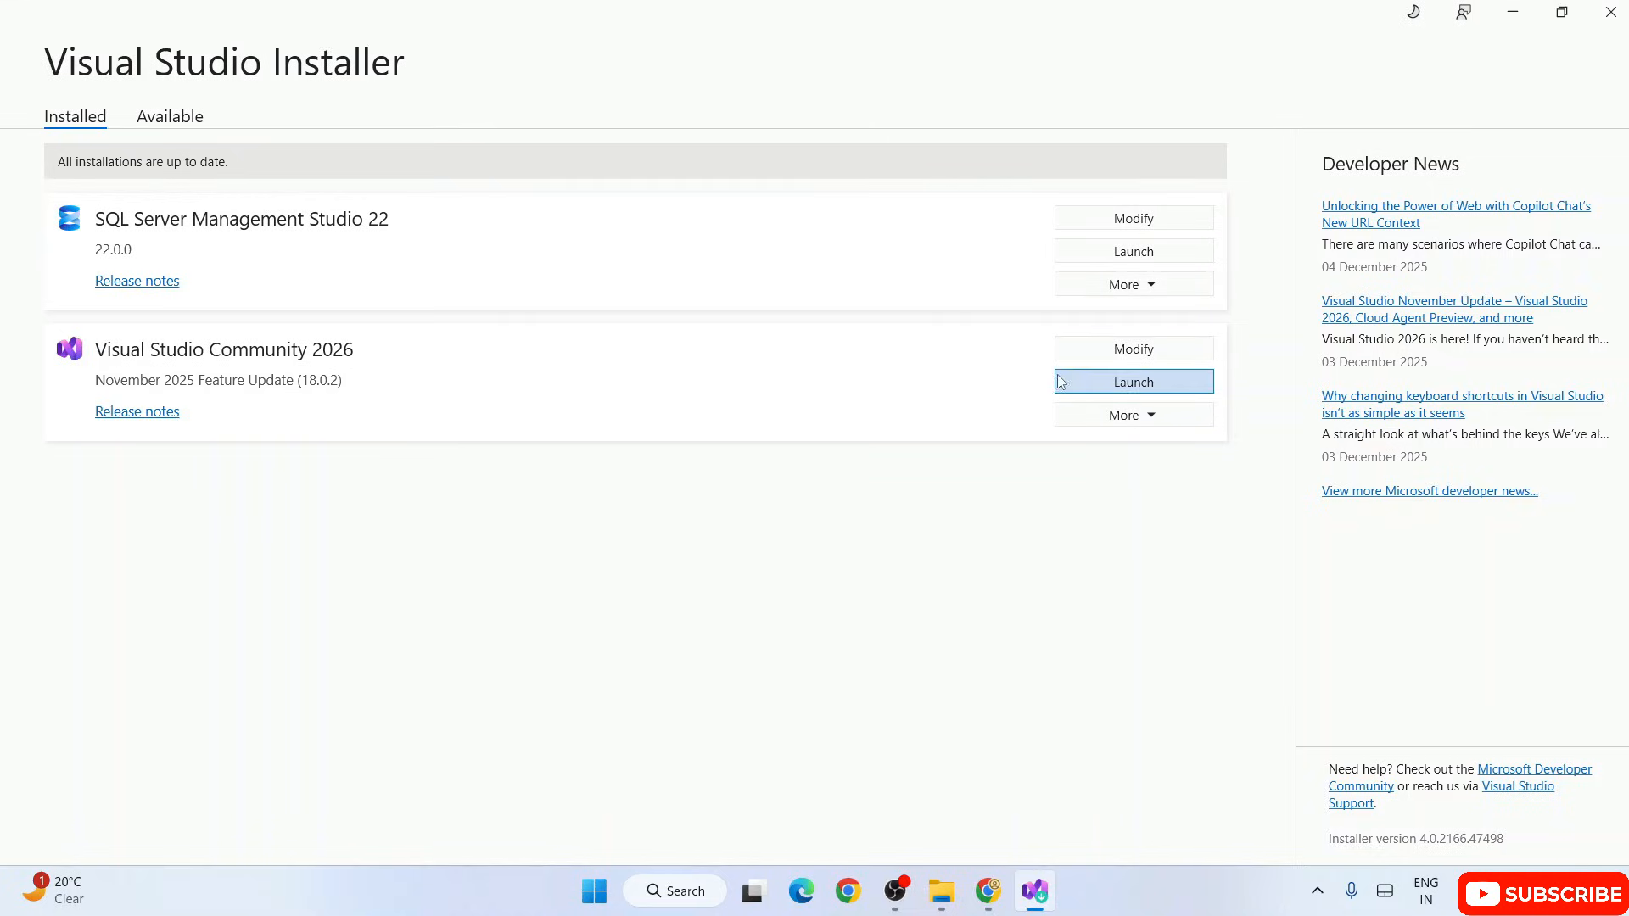
pyautogui.click(1091, 391)
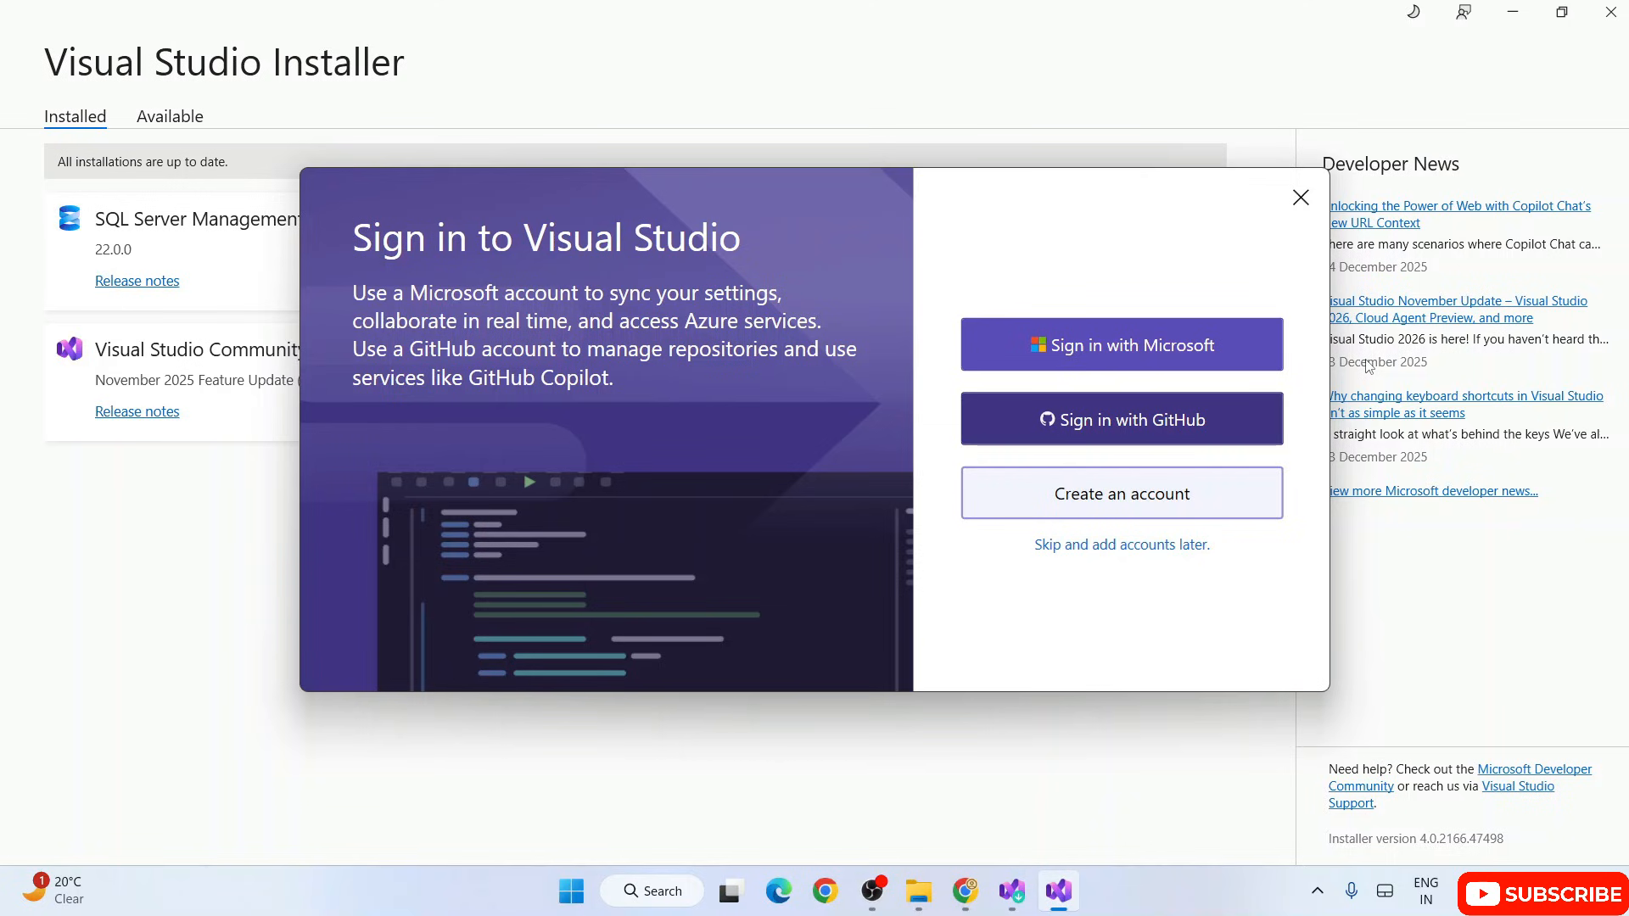
pyautogui.click(1515, 13)
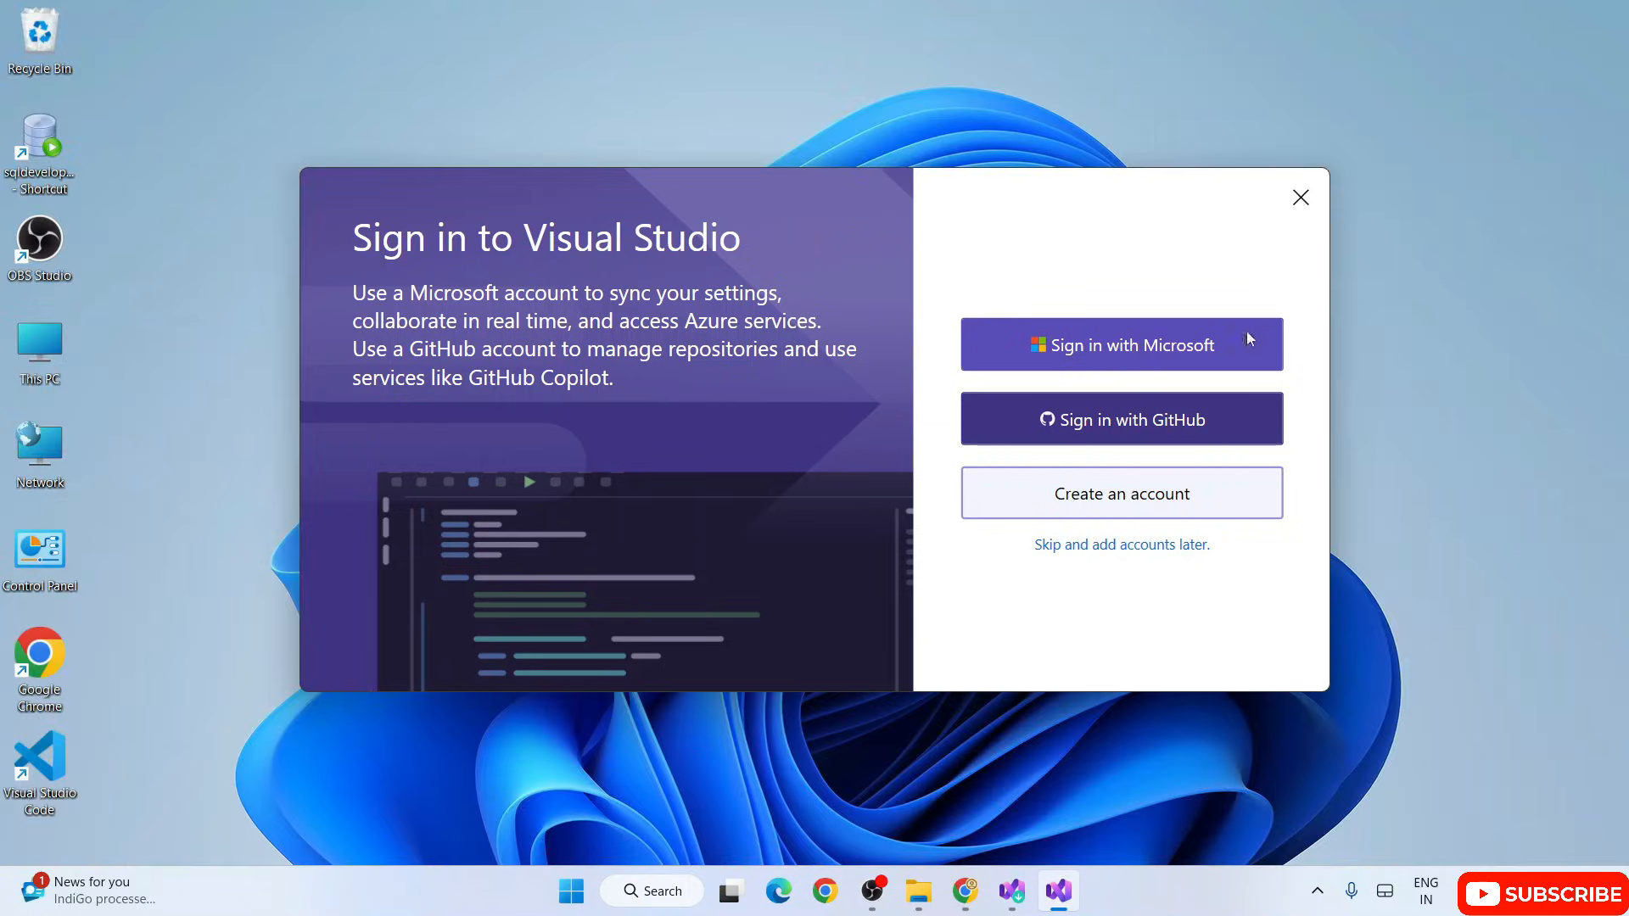
# Step: Skip account sign-in and start Visual Studio with General development settings and the Dark color theme
pyautogui.click(1198, 433)
pyautogui.click(1118, 545)
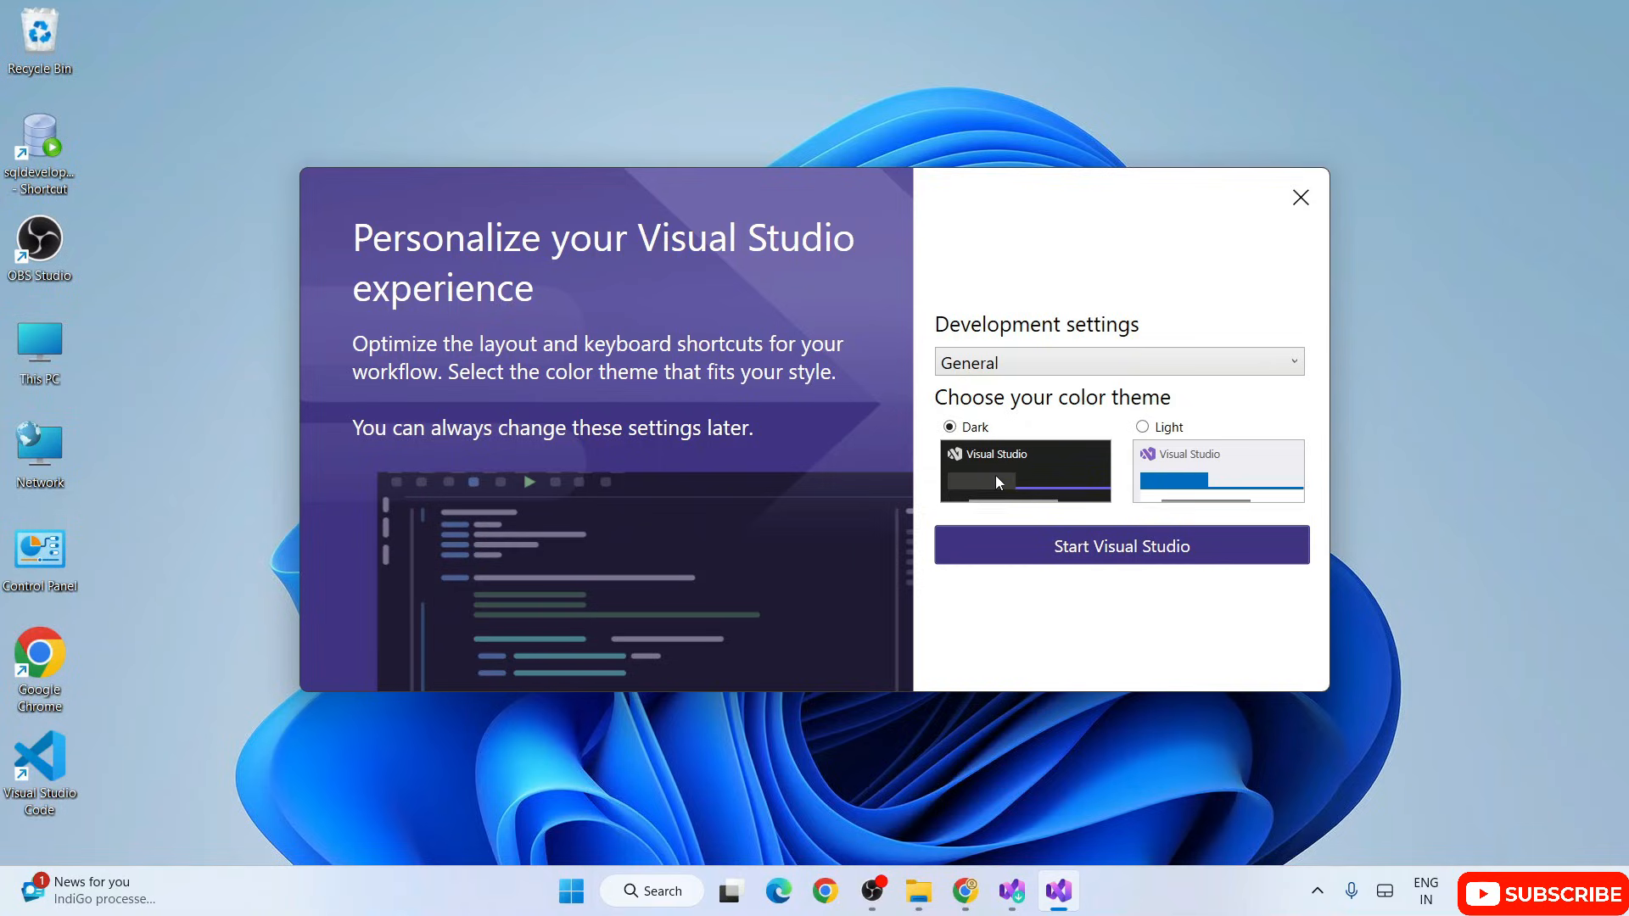
pyautogui.click(1099, 562)
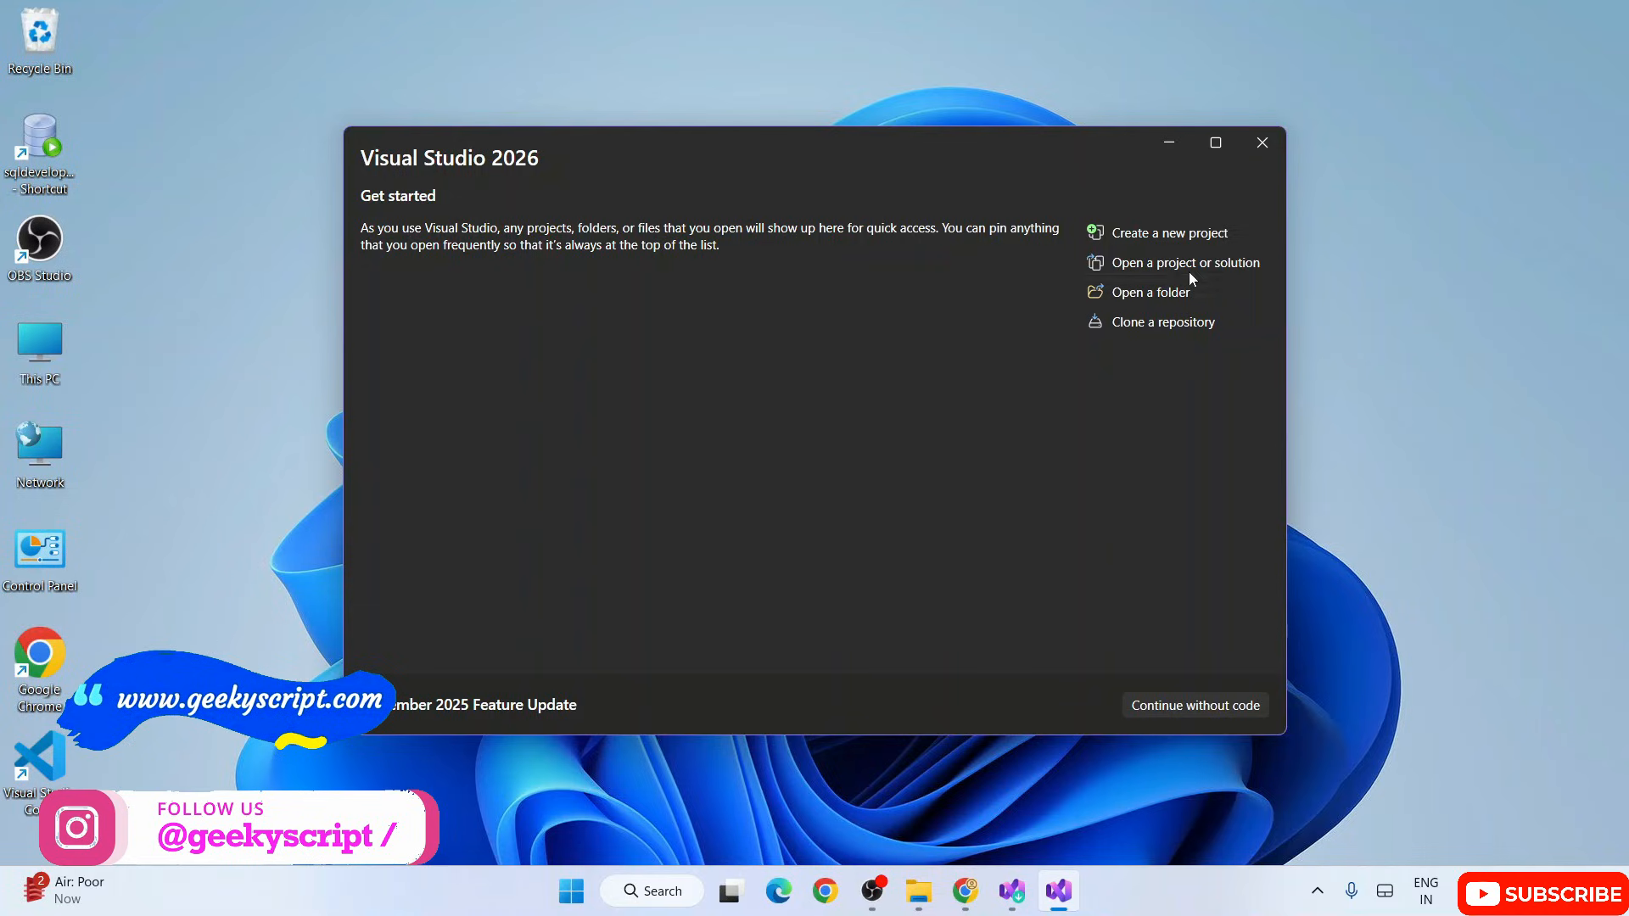
# Step: Begin a new project and filter the templates by C# language, Windows platform and Desktop project type
pyautogui.click(1177, 231)
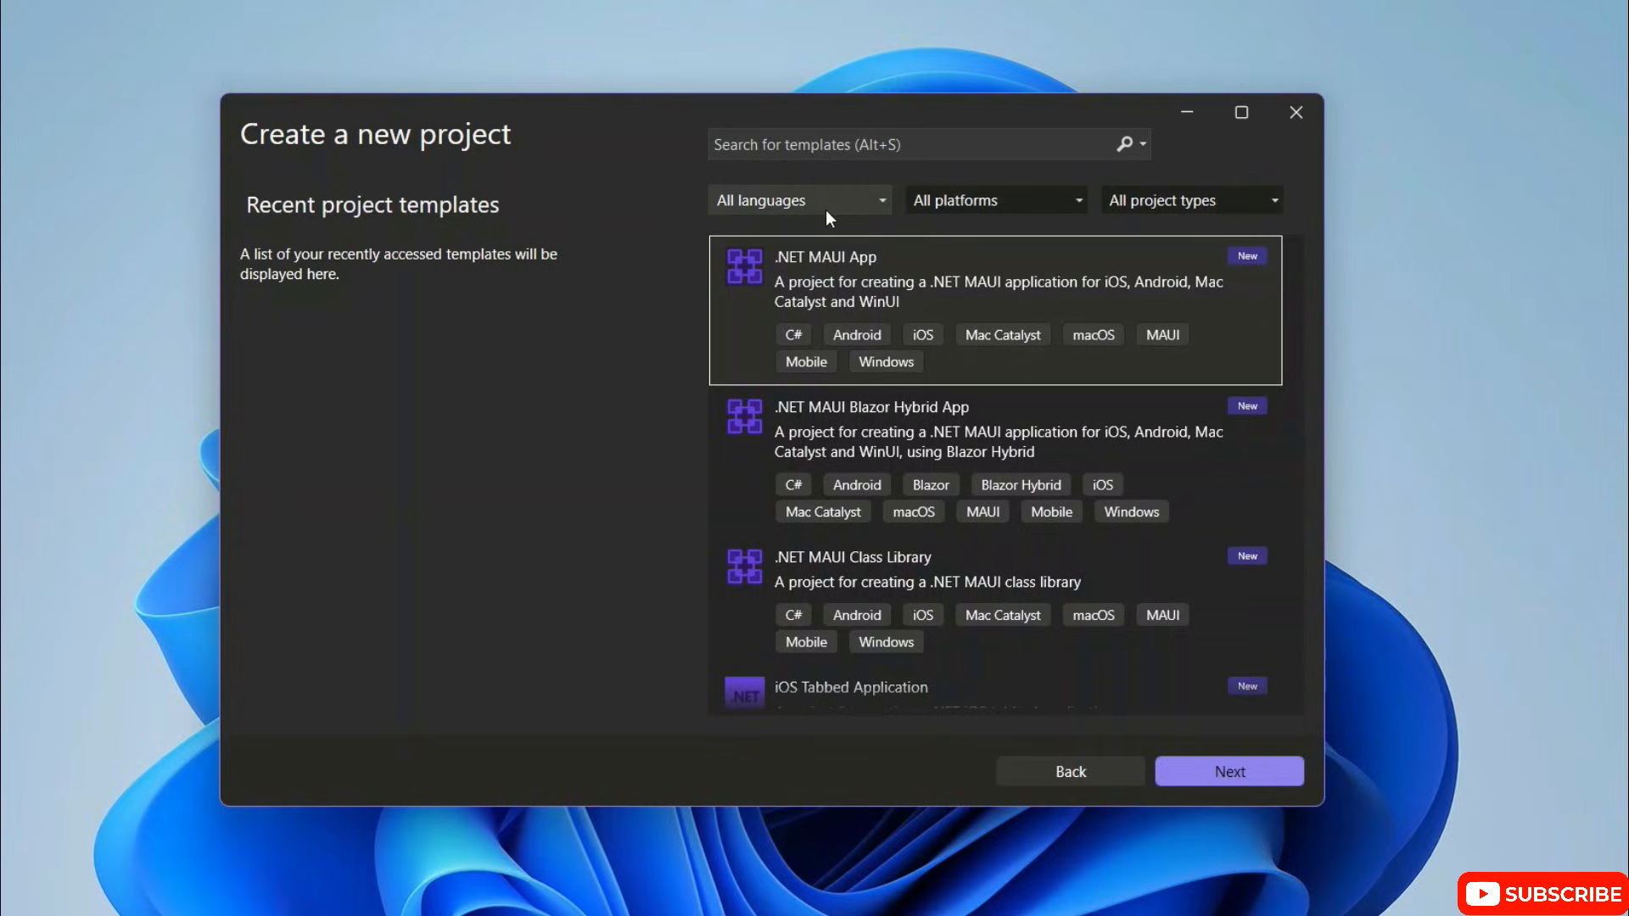
pyautogui.click(832, 204)
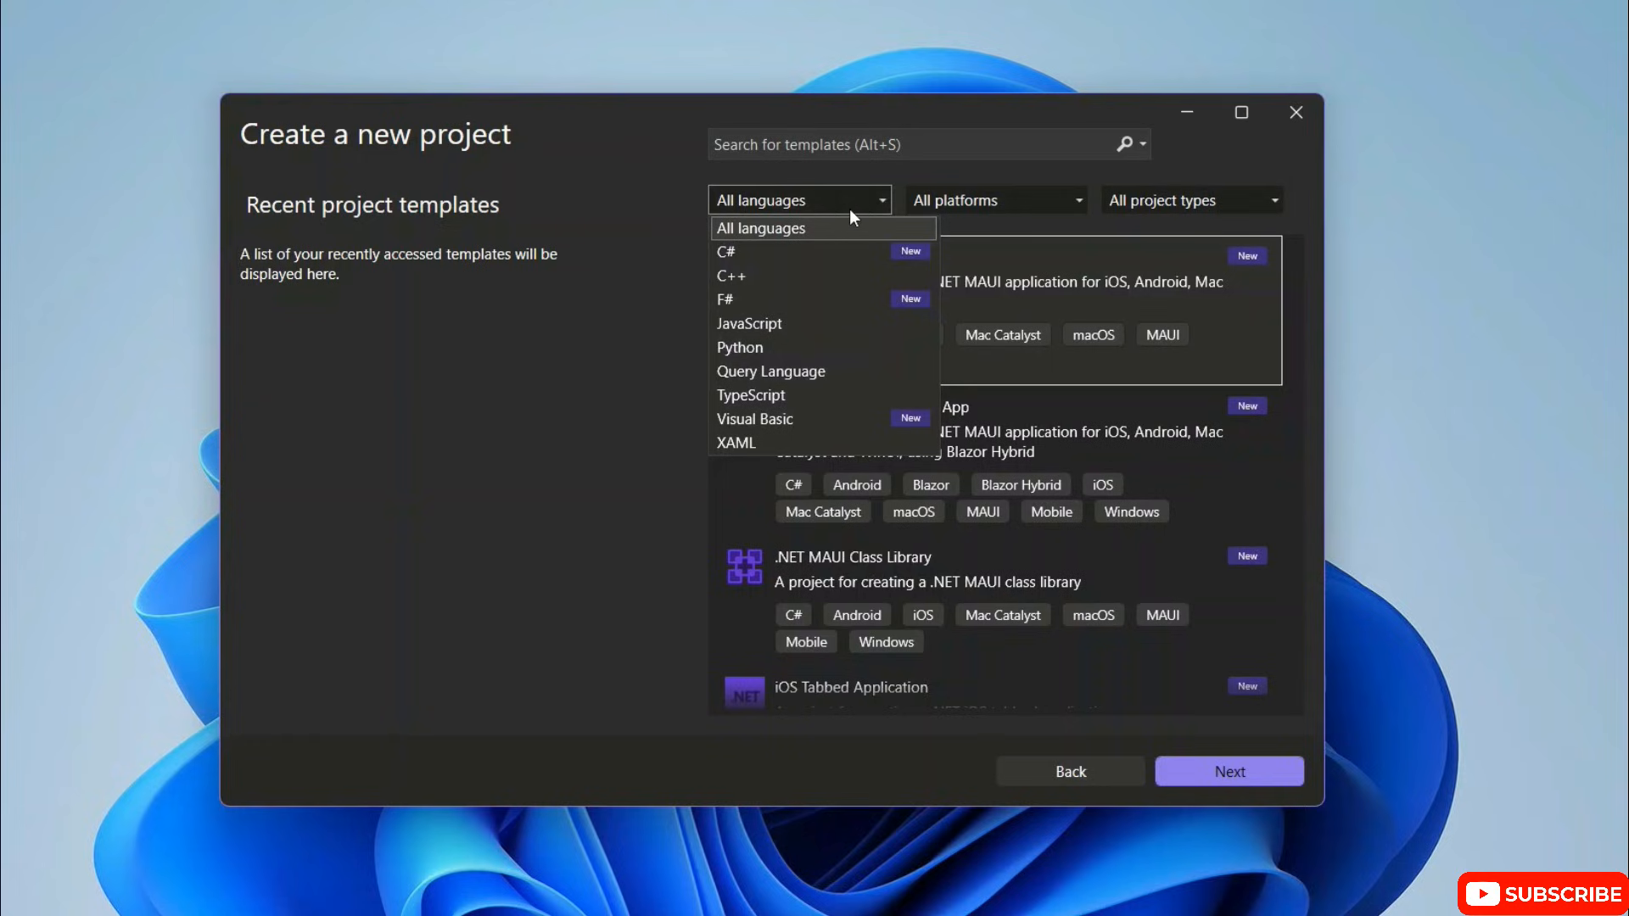
pyautogui.click(750, 253)
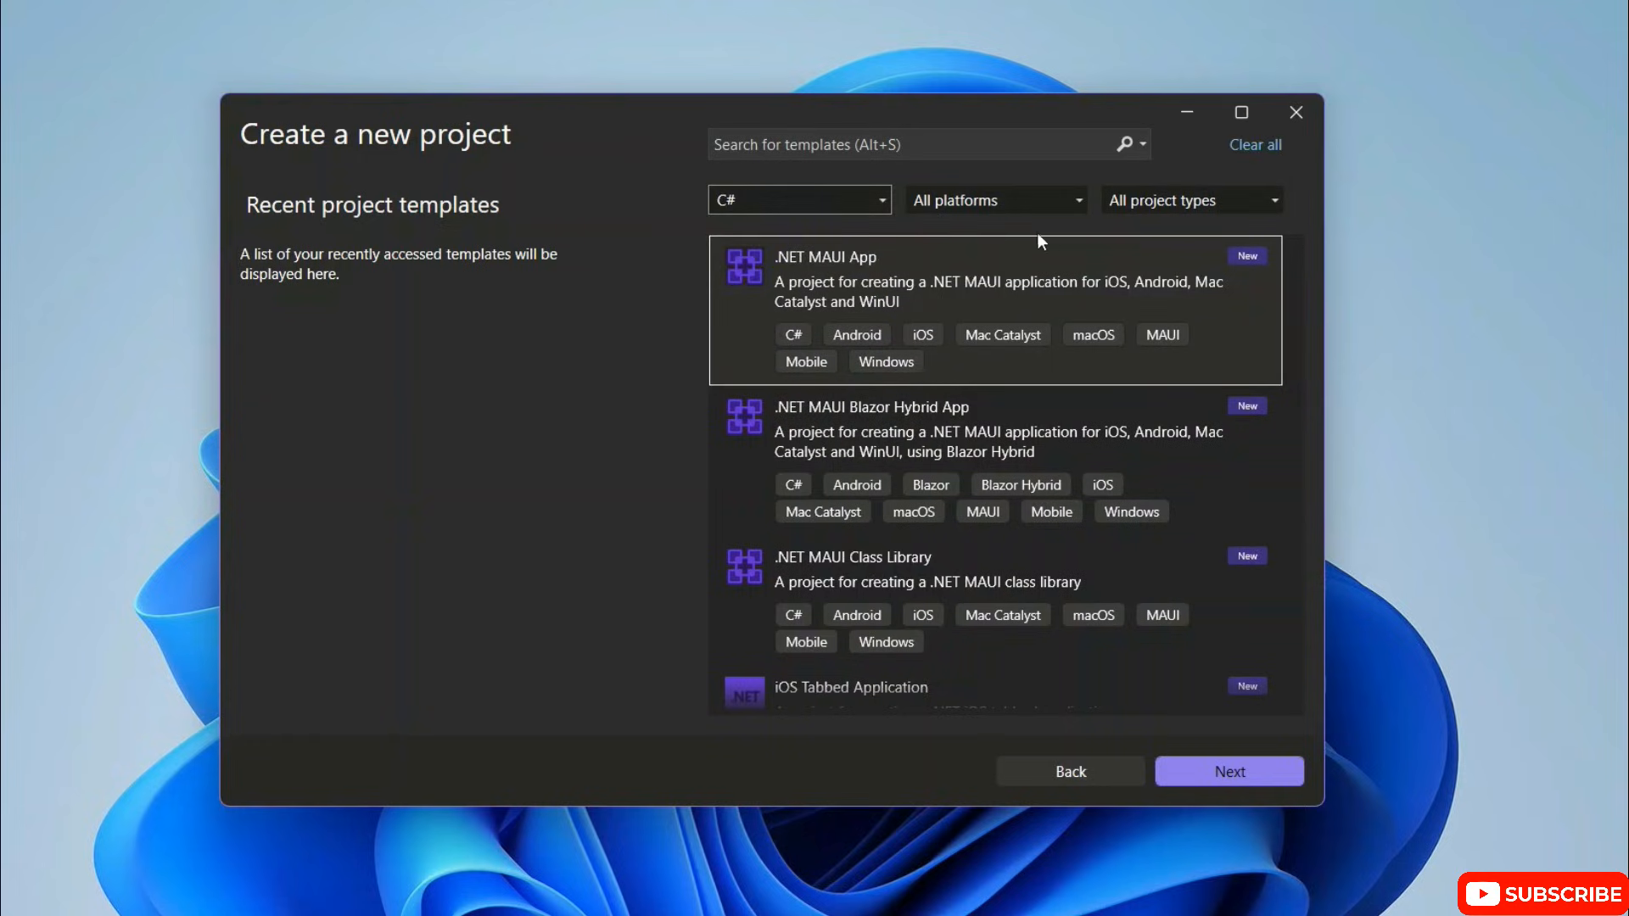
pyautogui.click(961, 200)
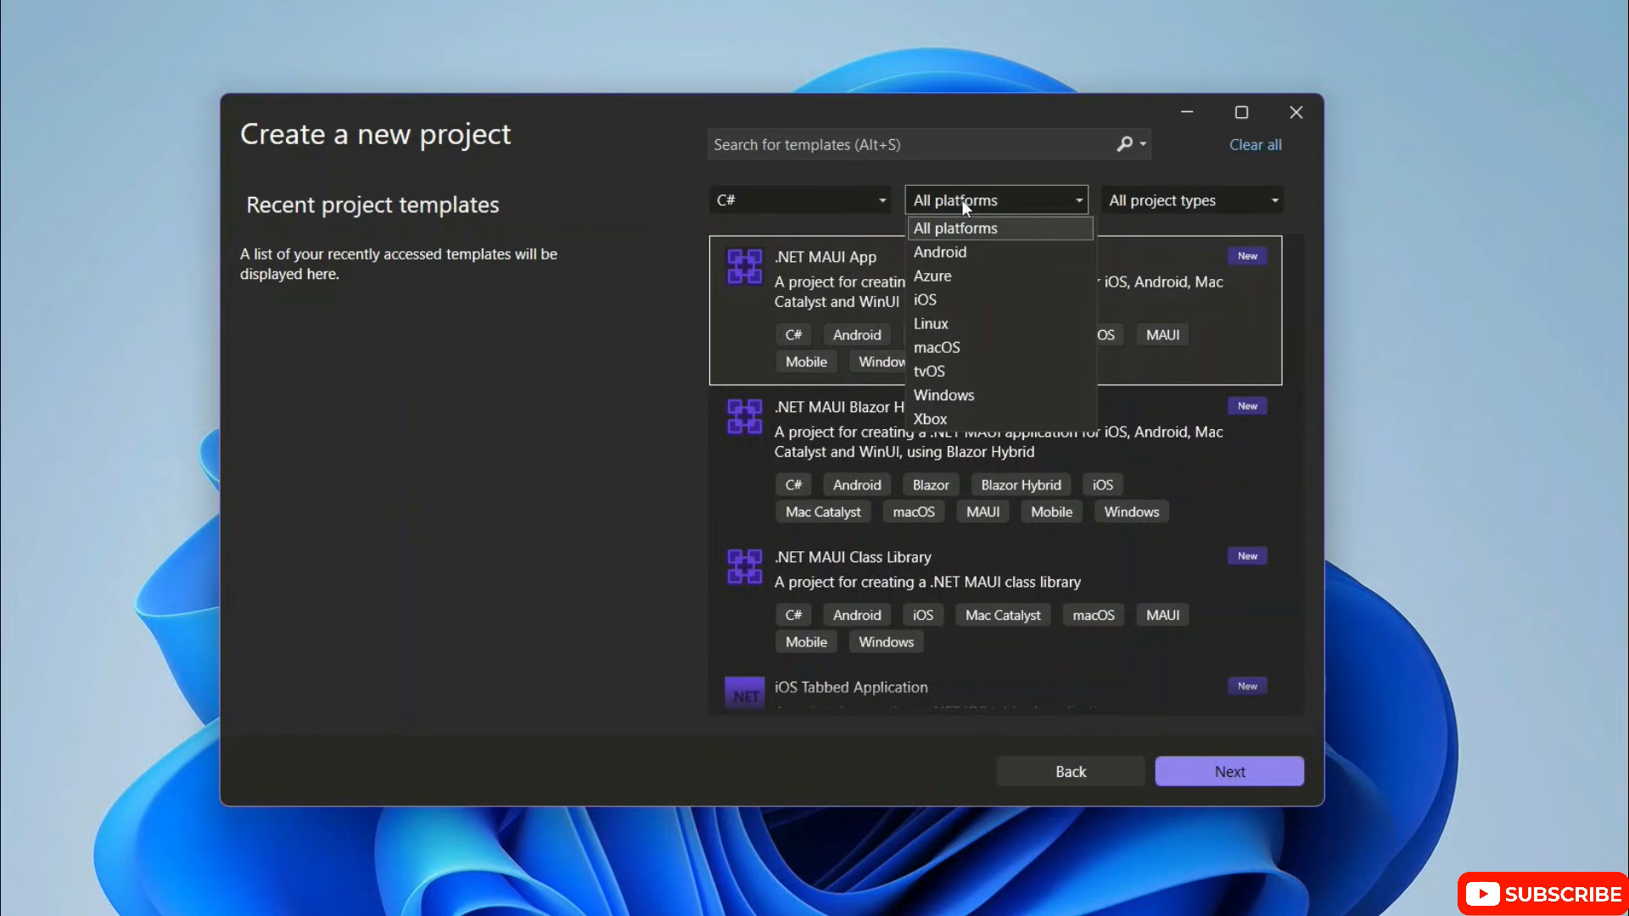
pyautogui.click(961, 400)
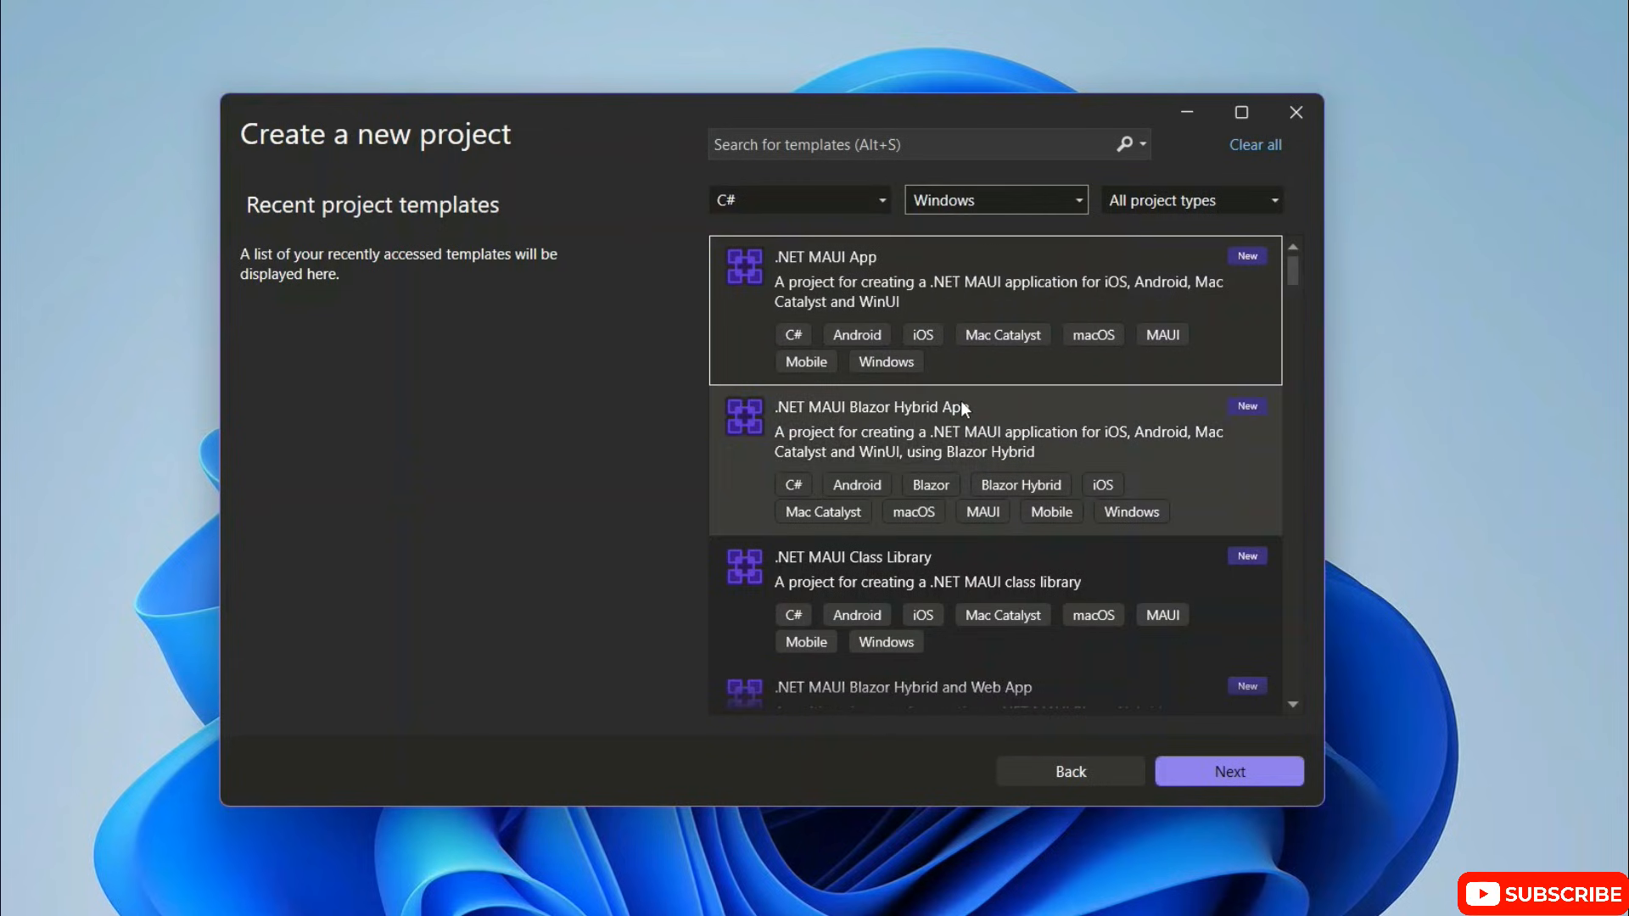
pyautogui.click(1213, 202)
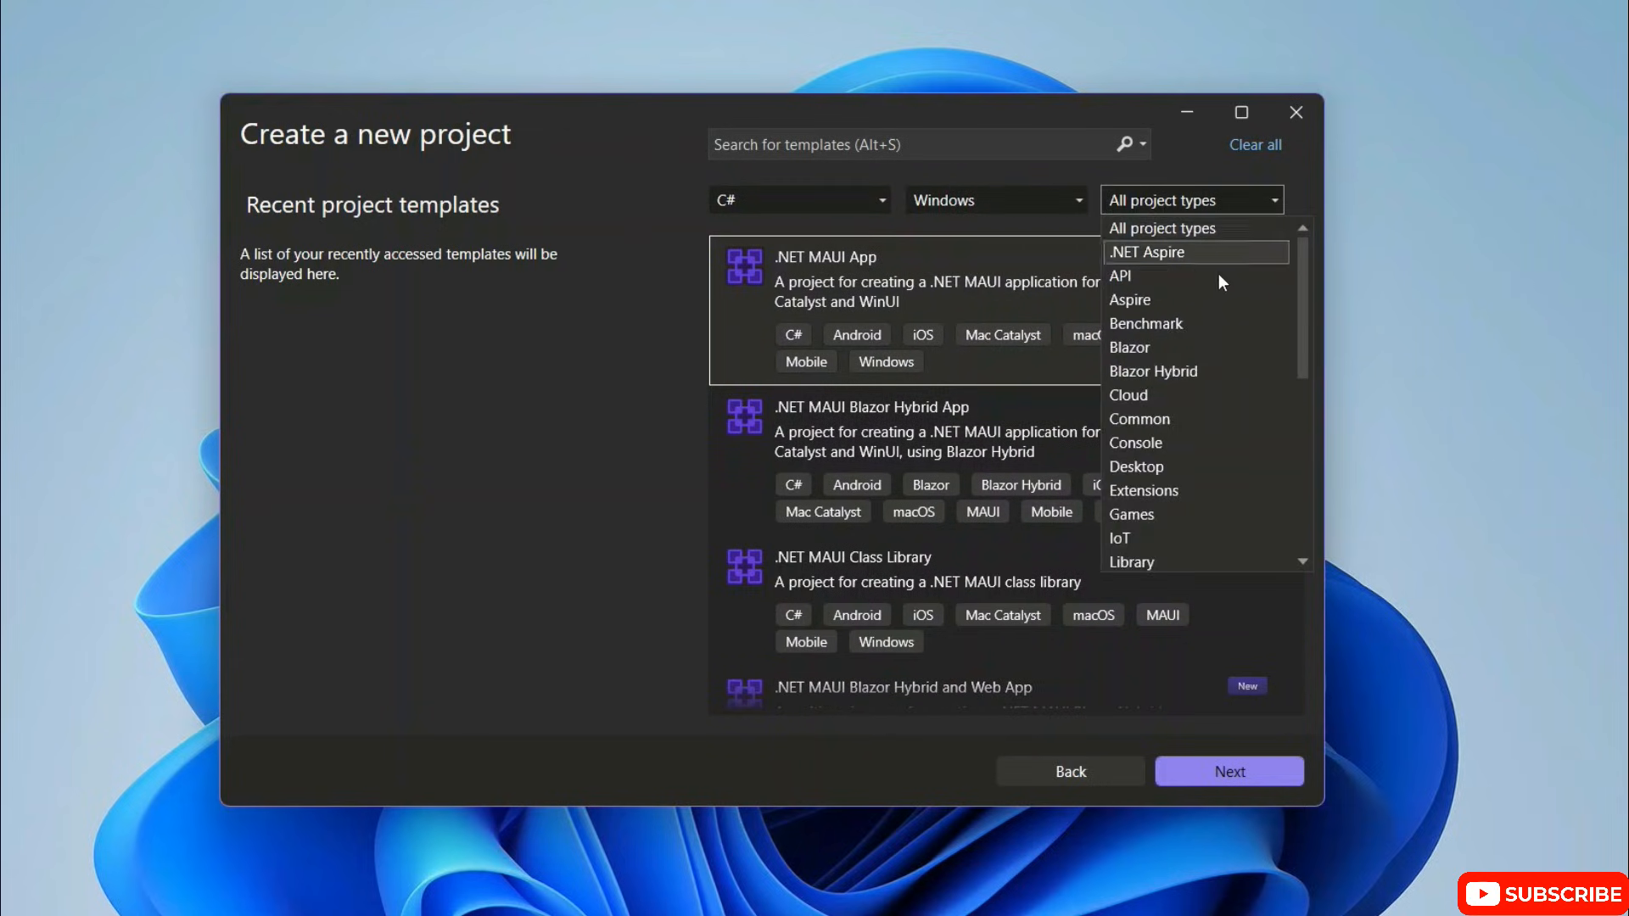
pyautogui.click(1129, 463)
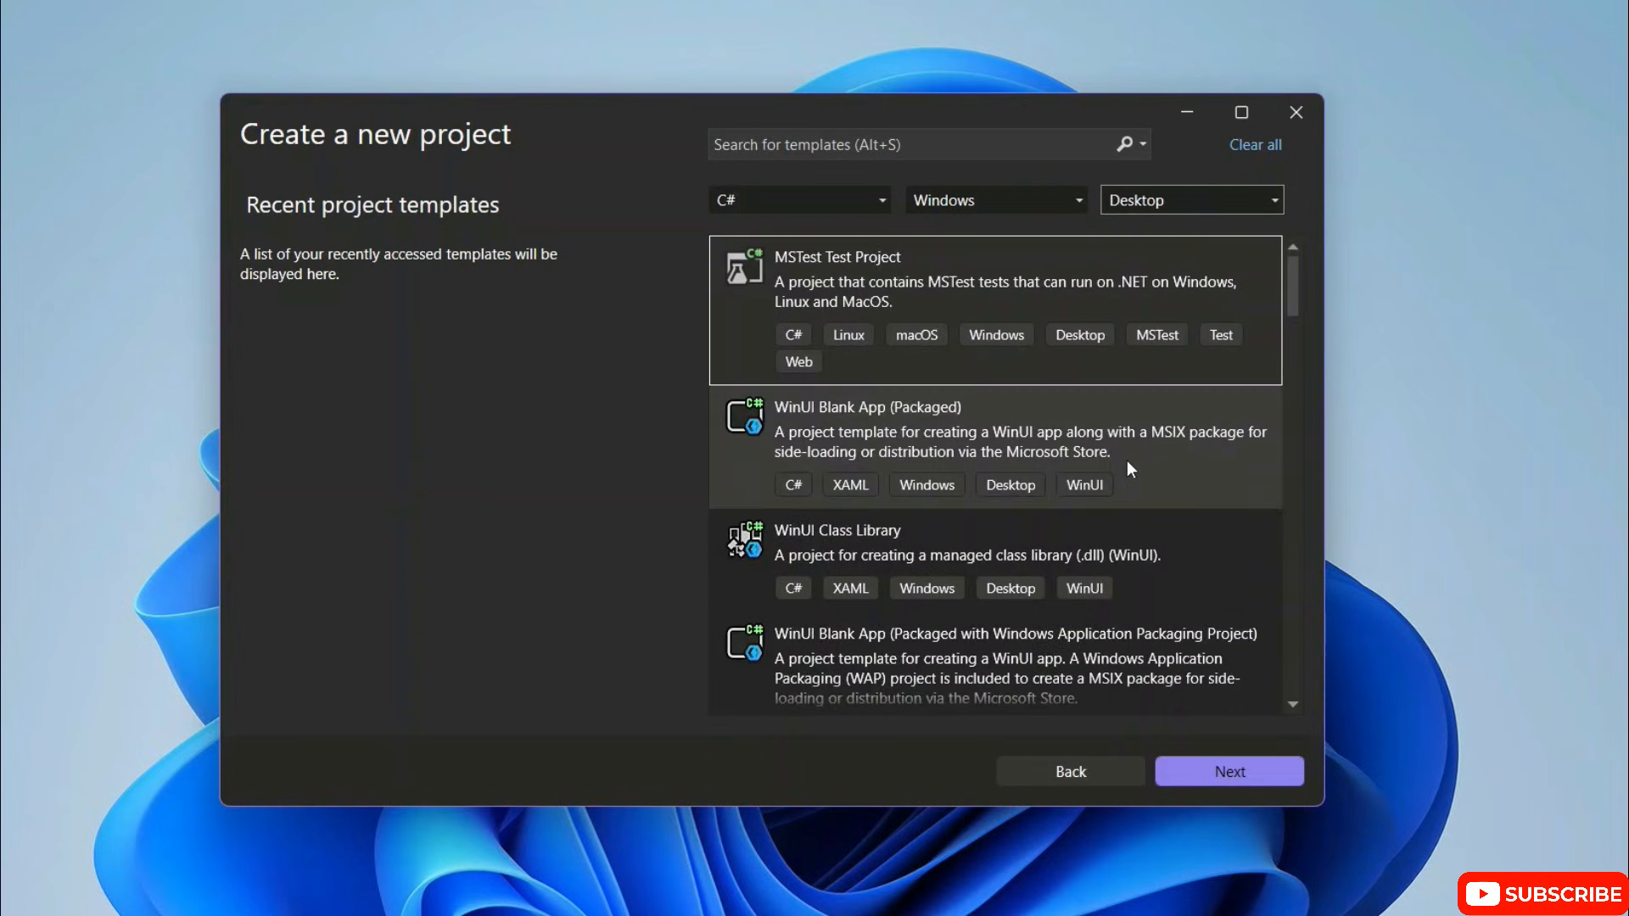
# Step: Choose the Windows Forms App template for .NET and proceed to the project configuration
pyautogui.scroll(-3, 1067, 310)
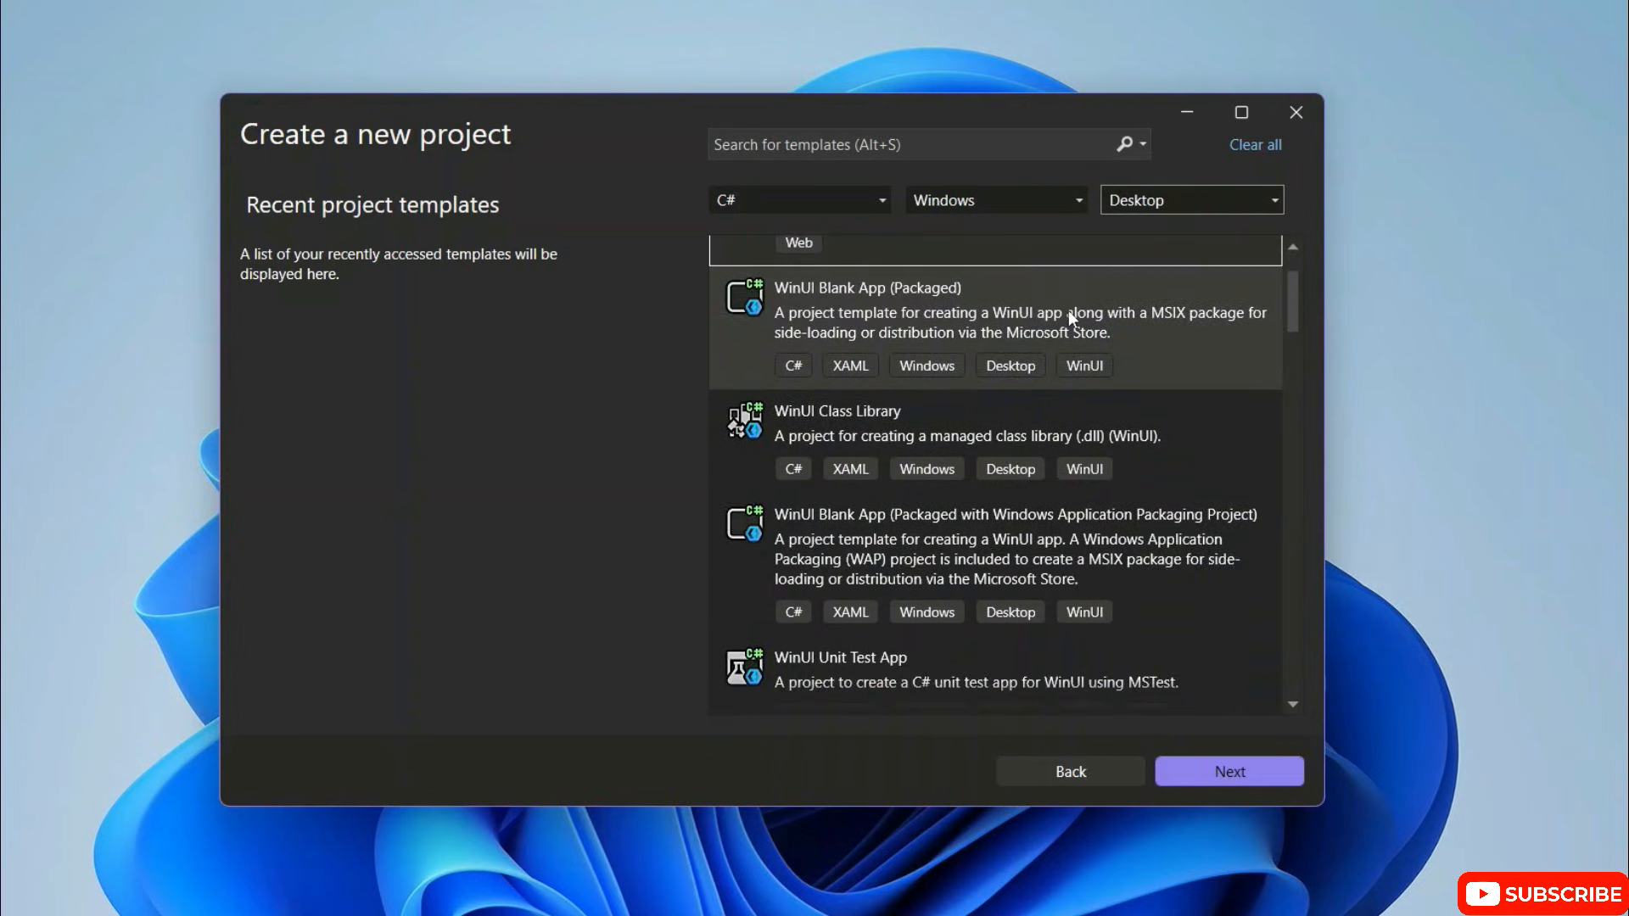
pyautogui.scroll(-1, 1043, 416)
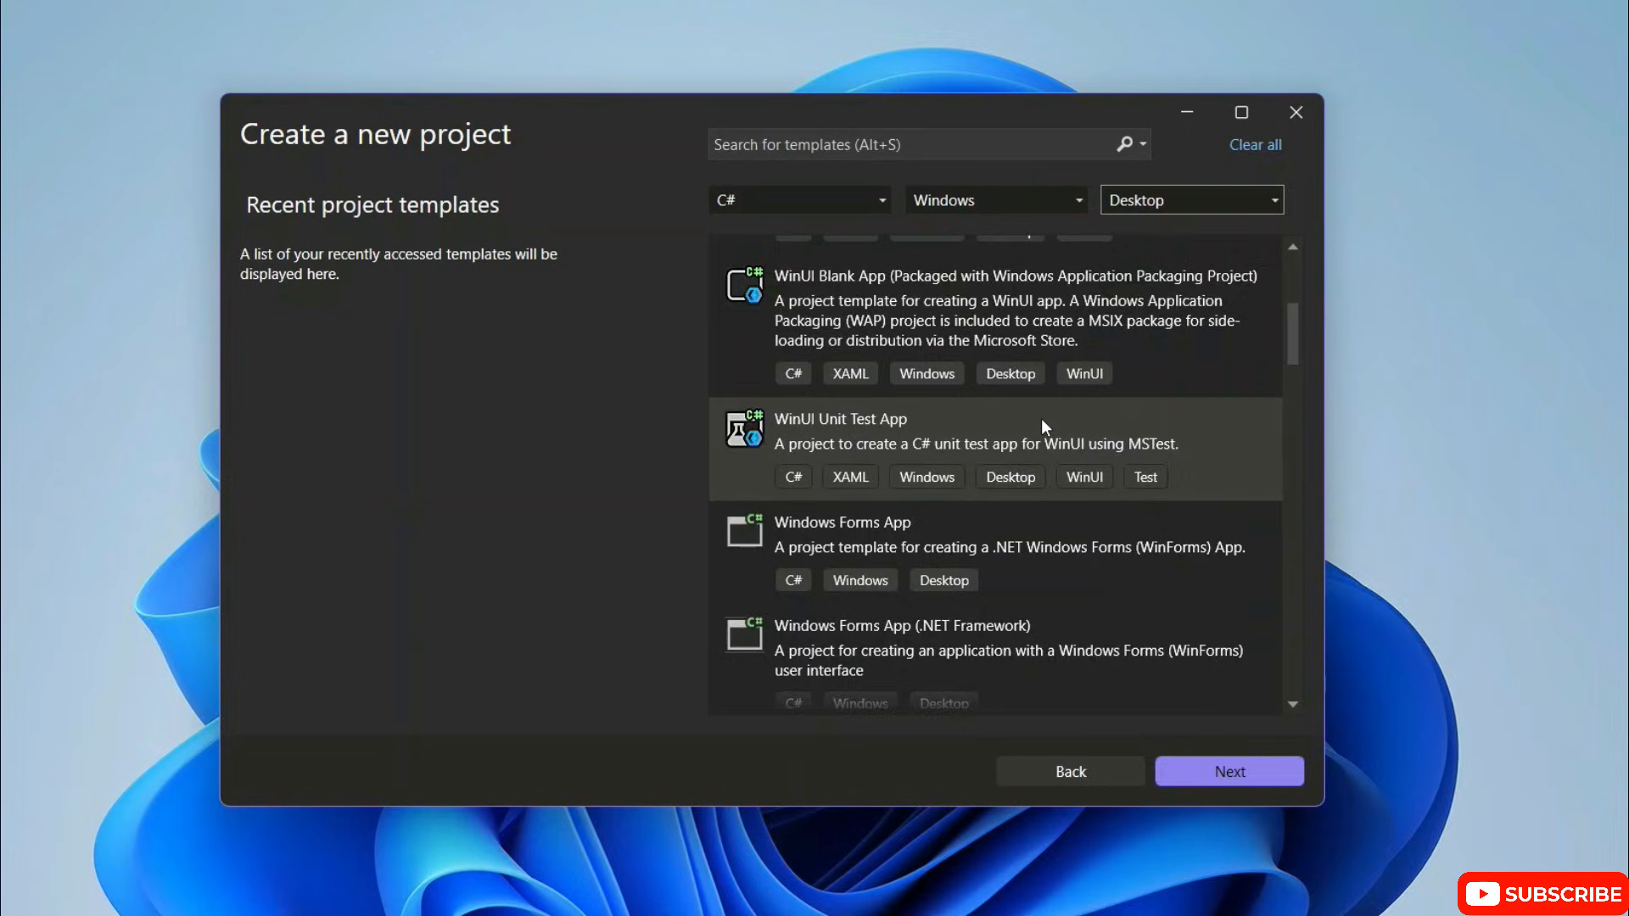
pyautogui.scroll(-3, 1041, 419)
pyautogui.scroll(1, 1035, 497)
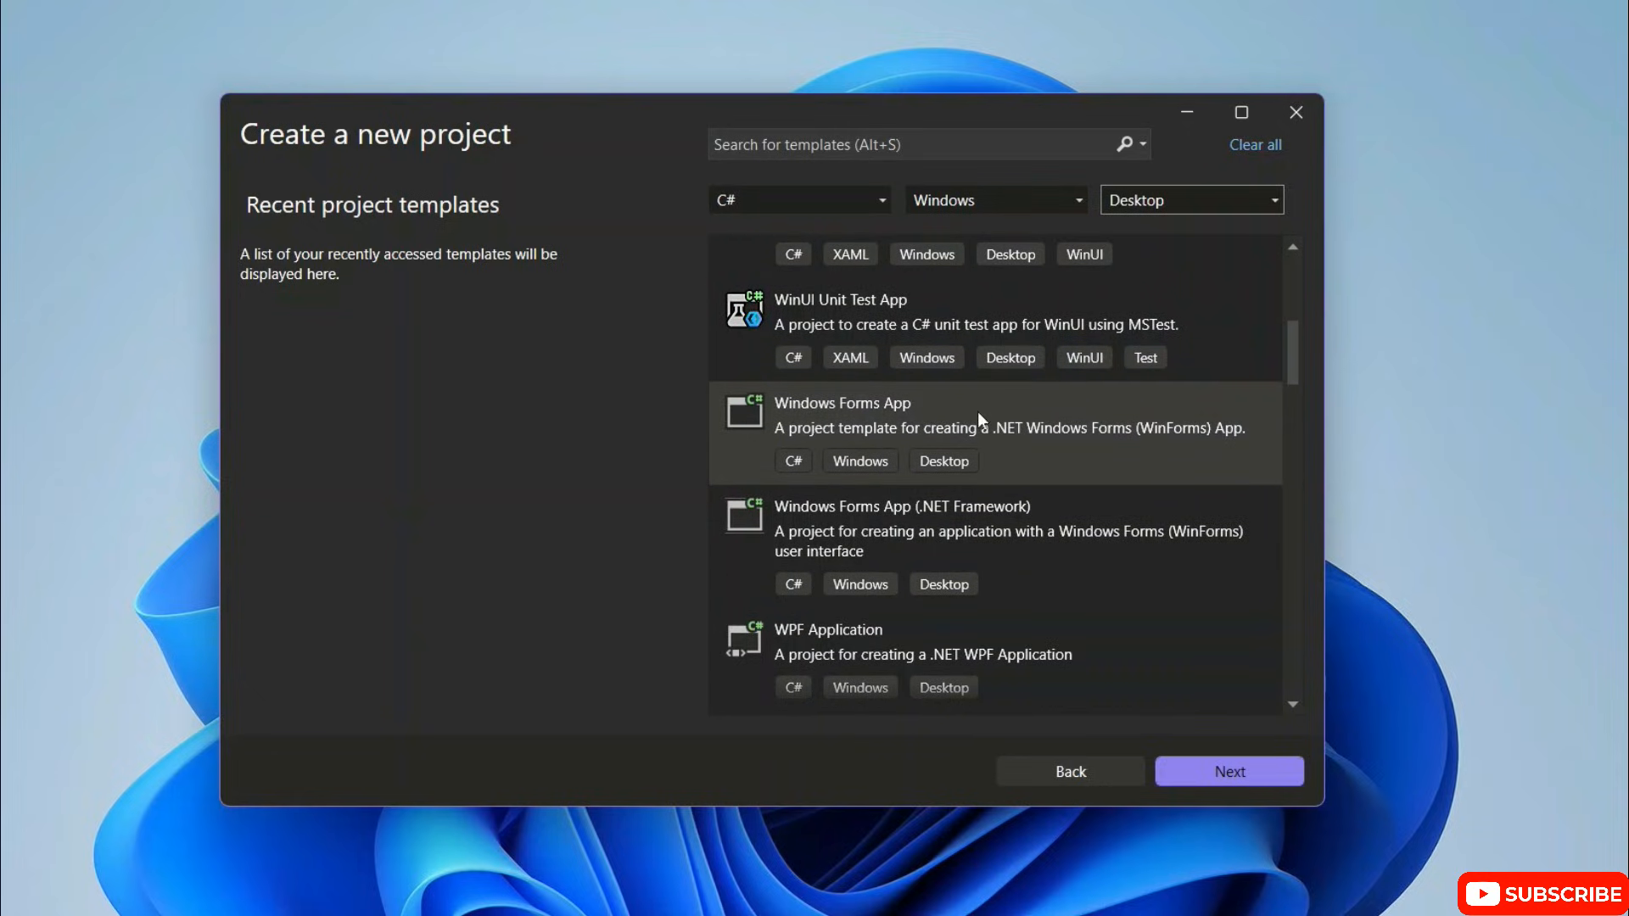
pyautogui.click(893, 424)
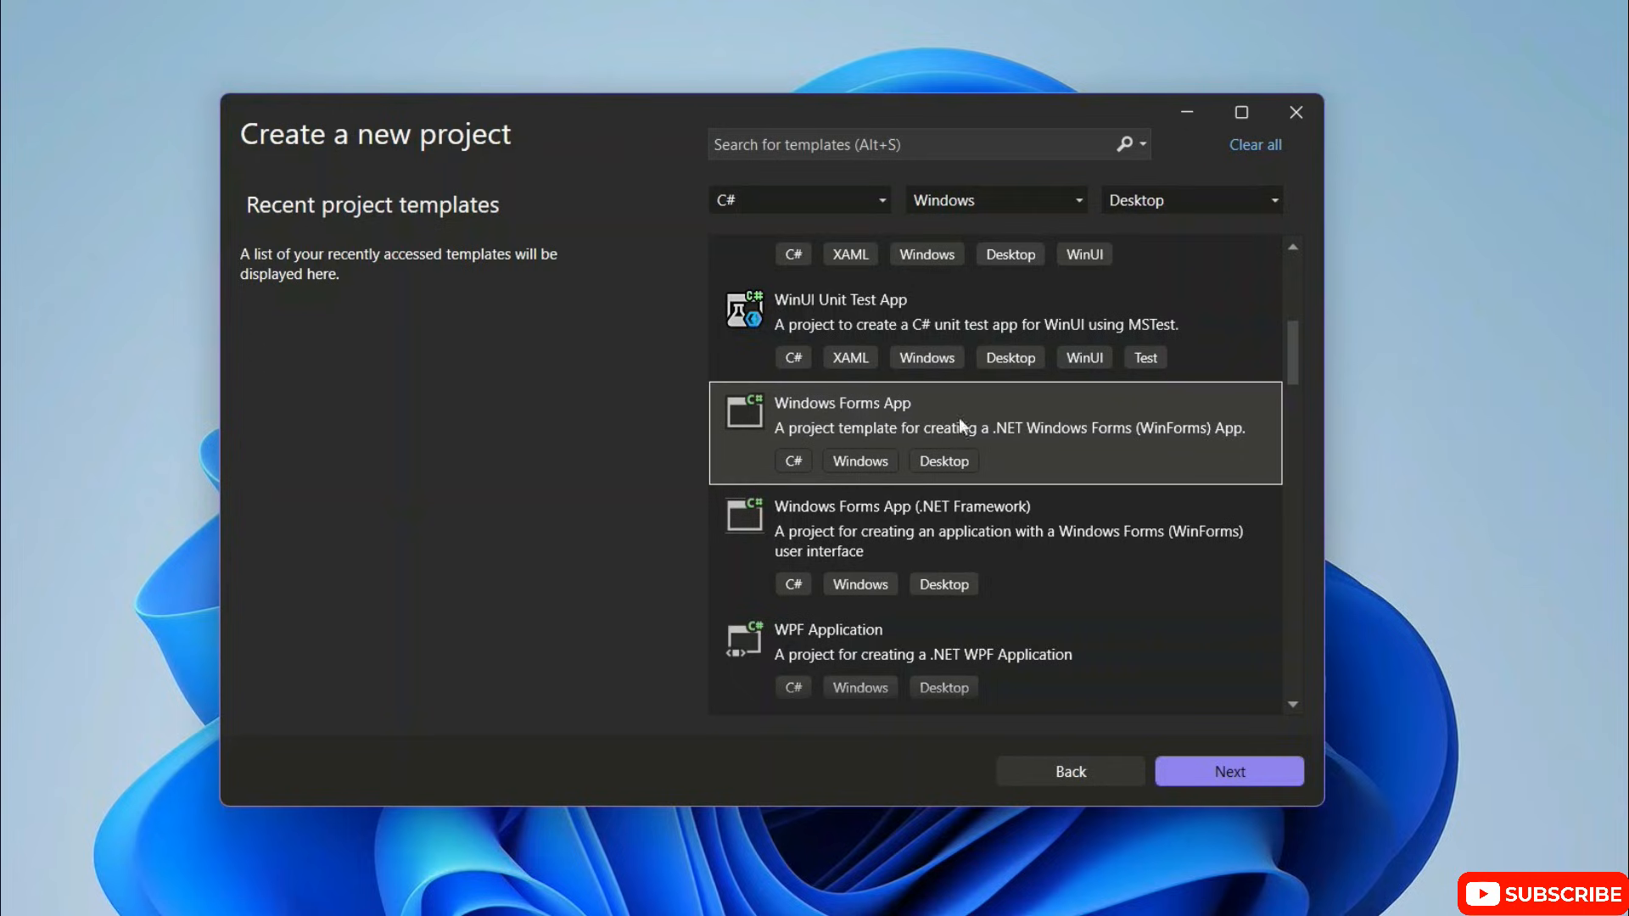
pyautogui.click(1234, 777)
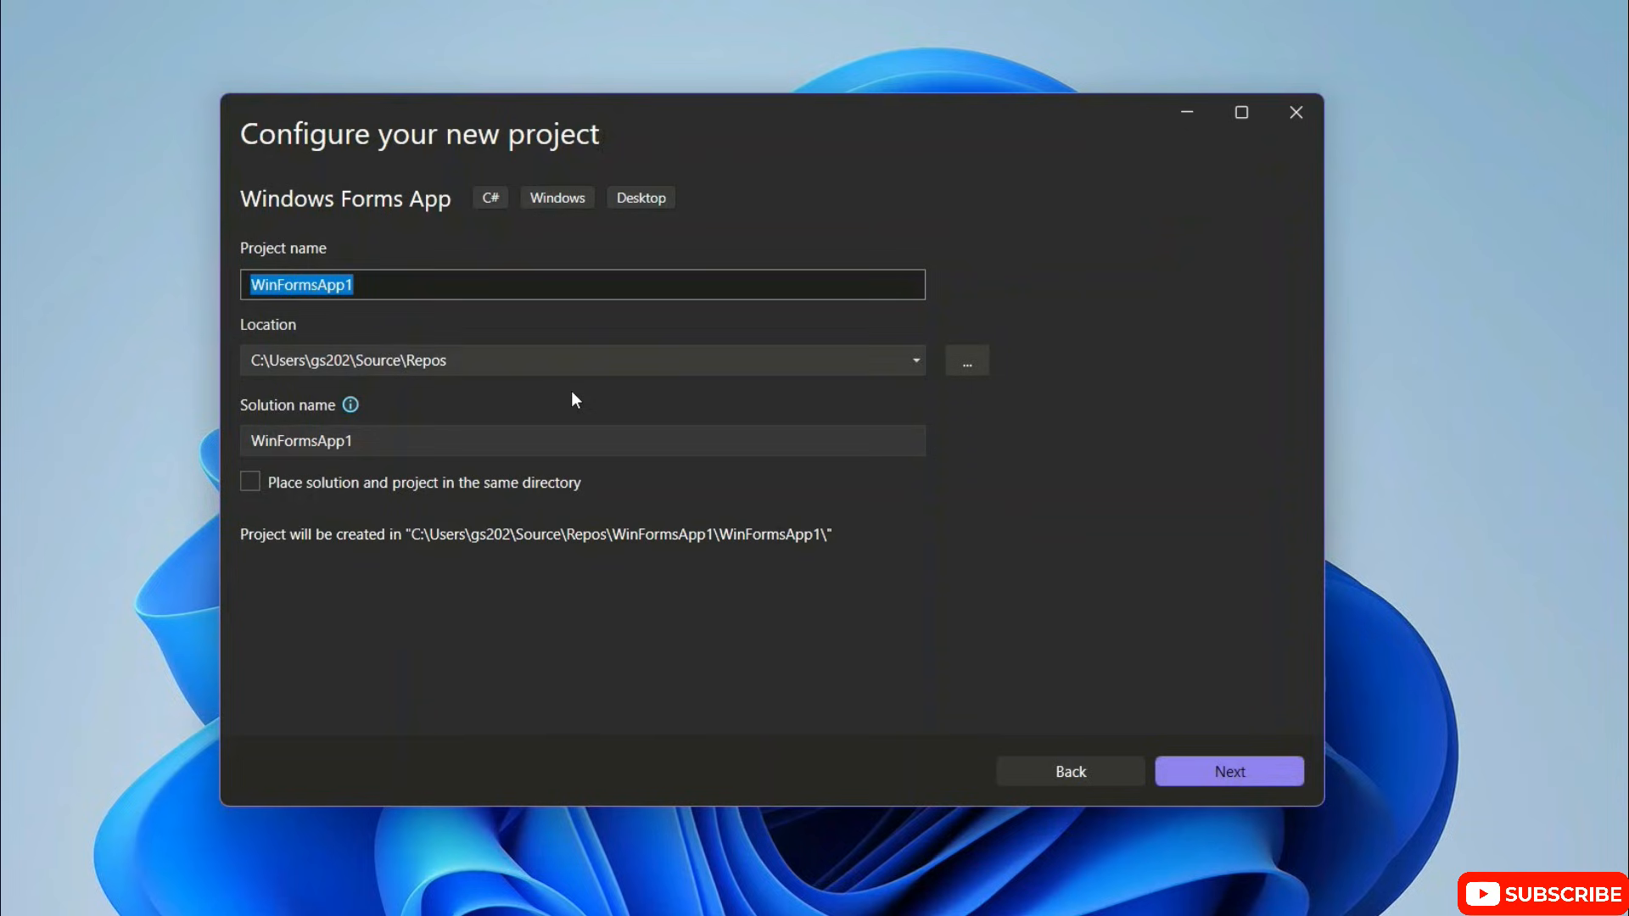
# Step: Name the project HelloWorld, place solution and project in the same directory, and continue to the additional information
pyautogui.click(393, 282)
pyautogui.hotkey('ctrl', 'a')
pyautogui.write('H')
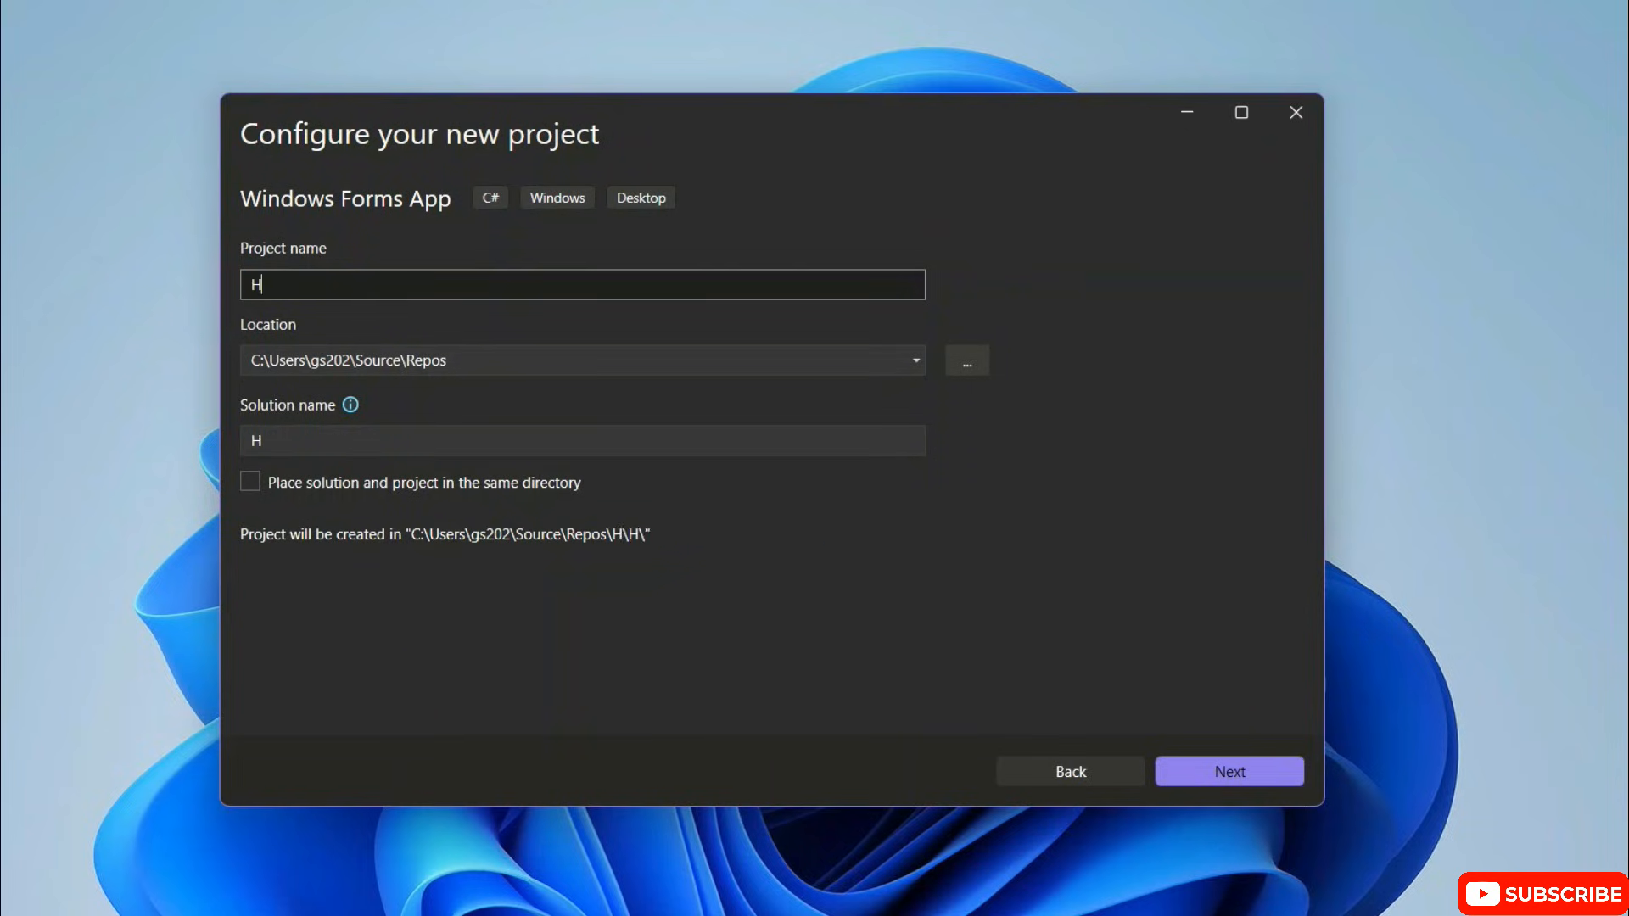
pyautogui.write('elloWorld')
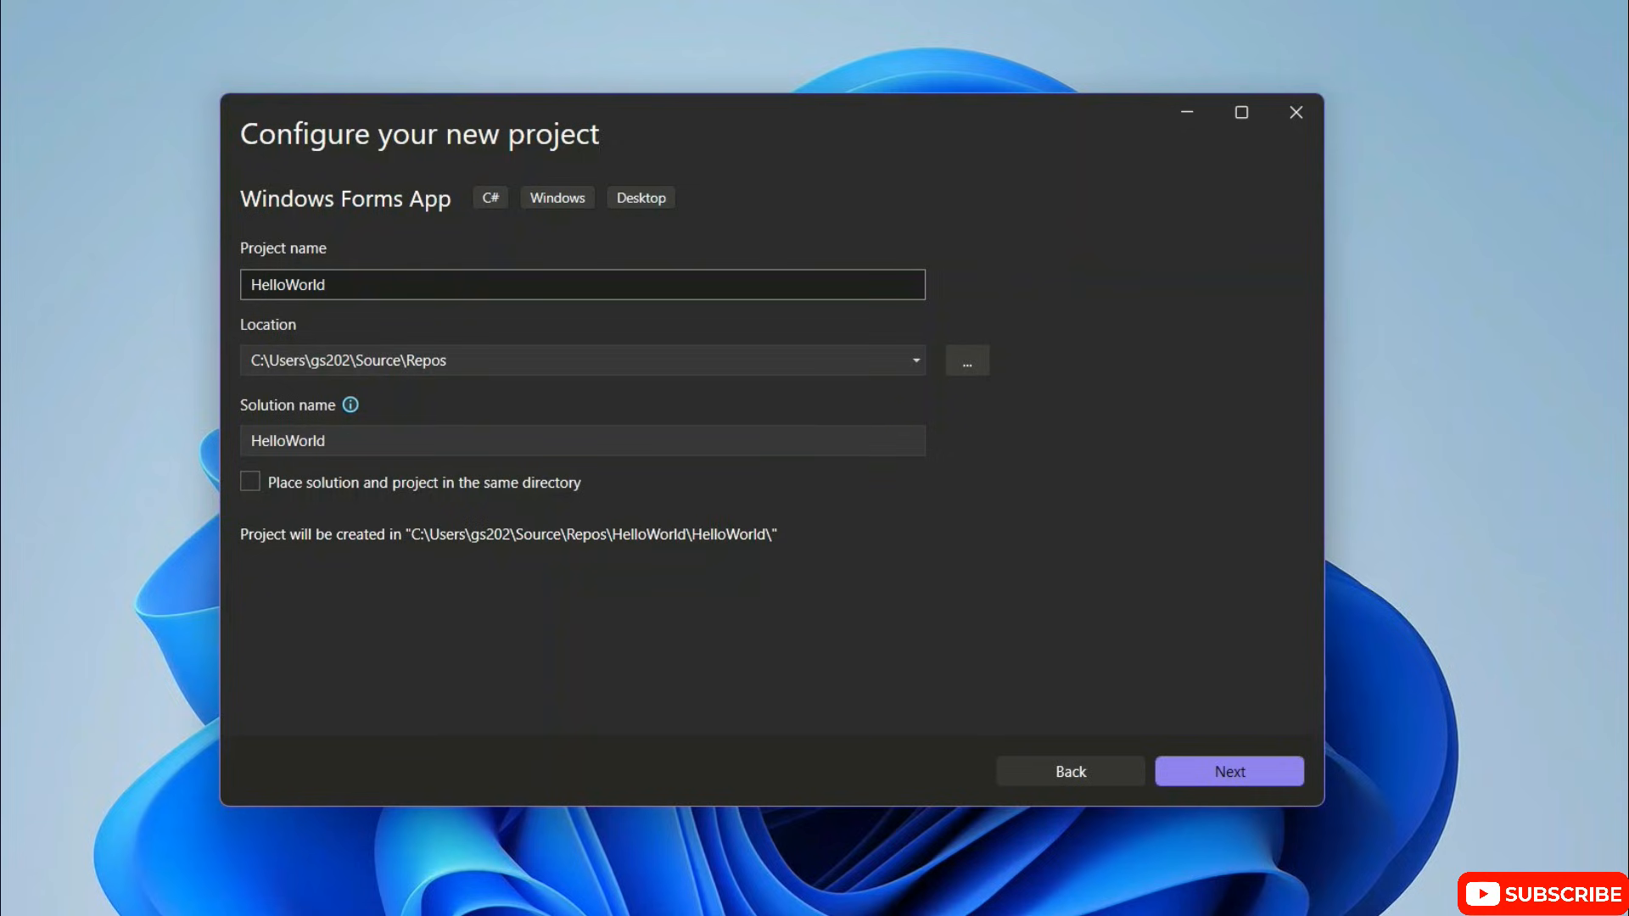
pyautogui.click(308, 480)
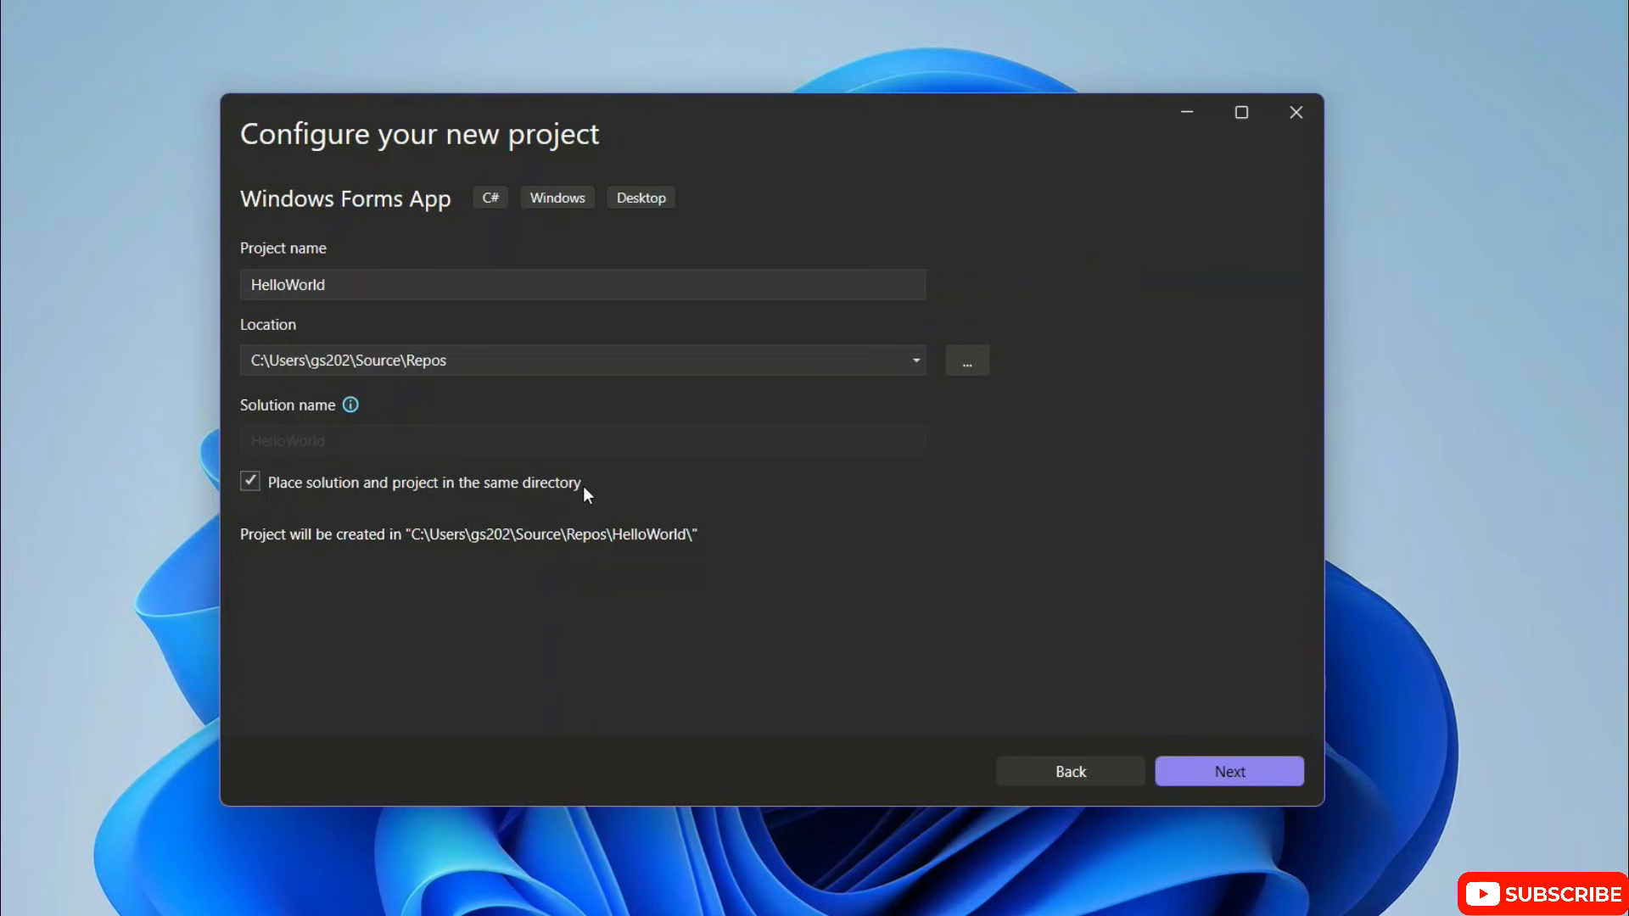
pyautogui.click(1245, 772)
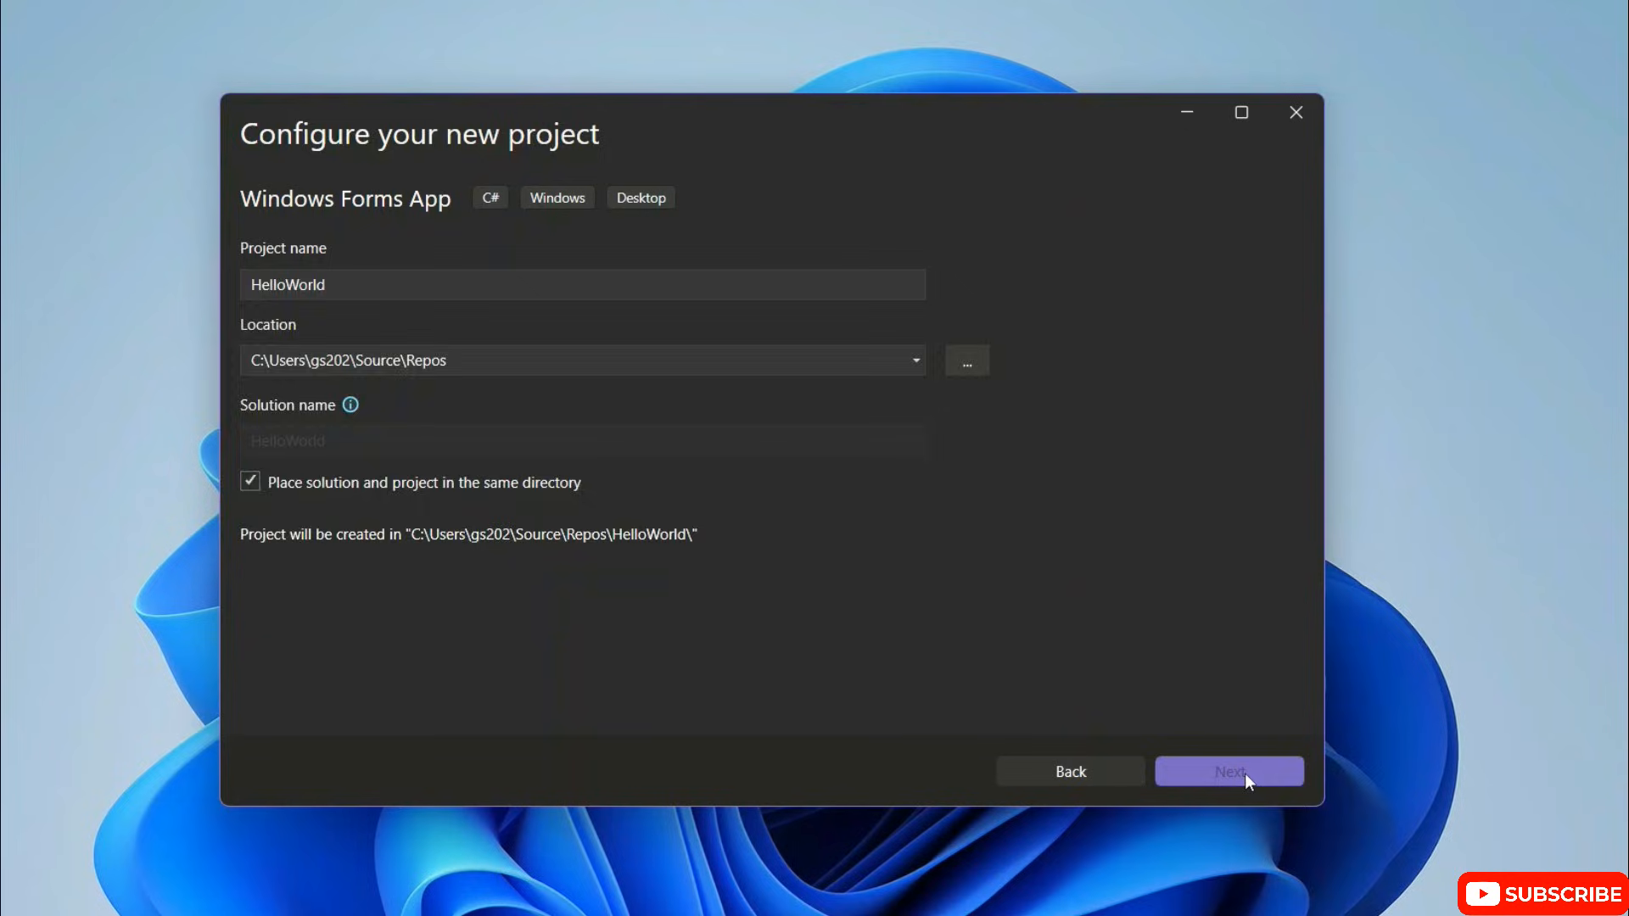
# Step: Keep .NET 8.0 (Long Term Support) as the framework and create the project
pyautogui.click(553, 285)
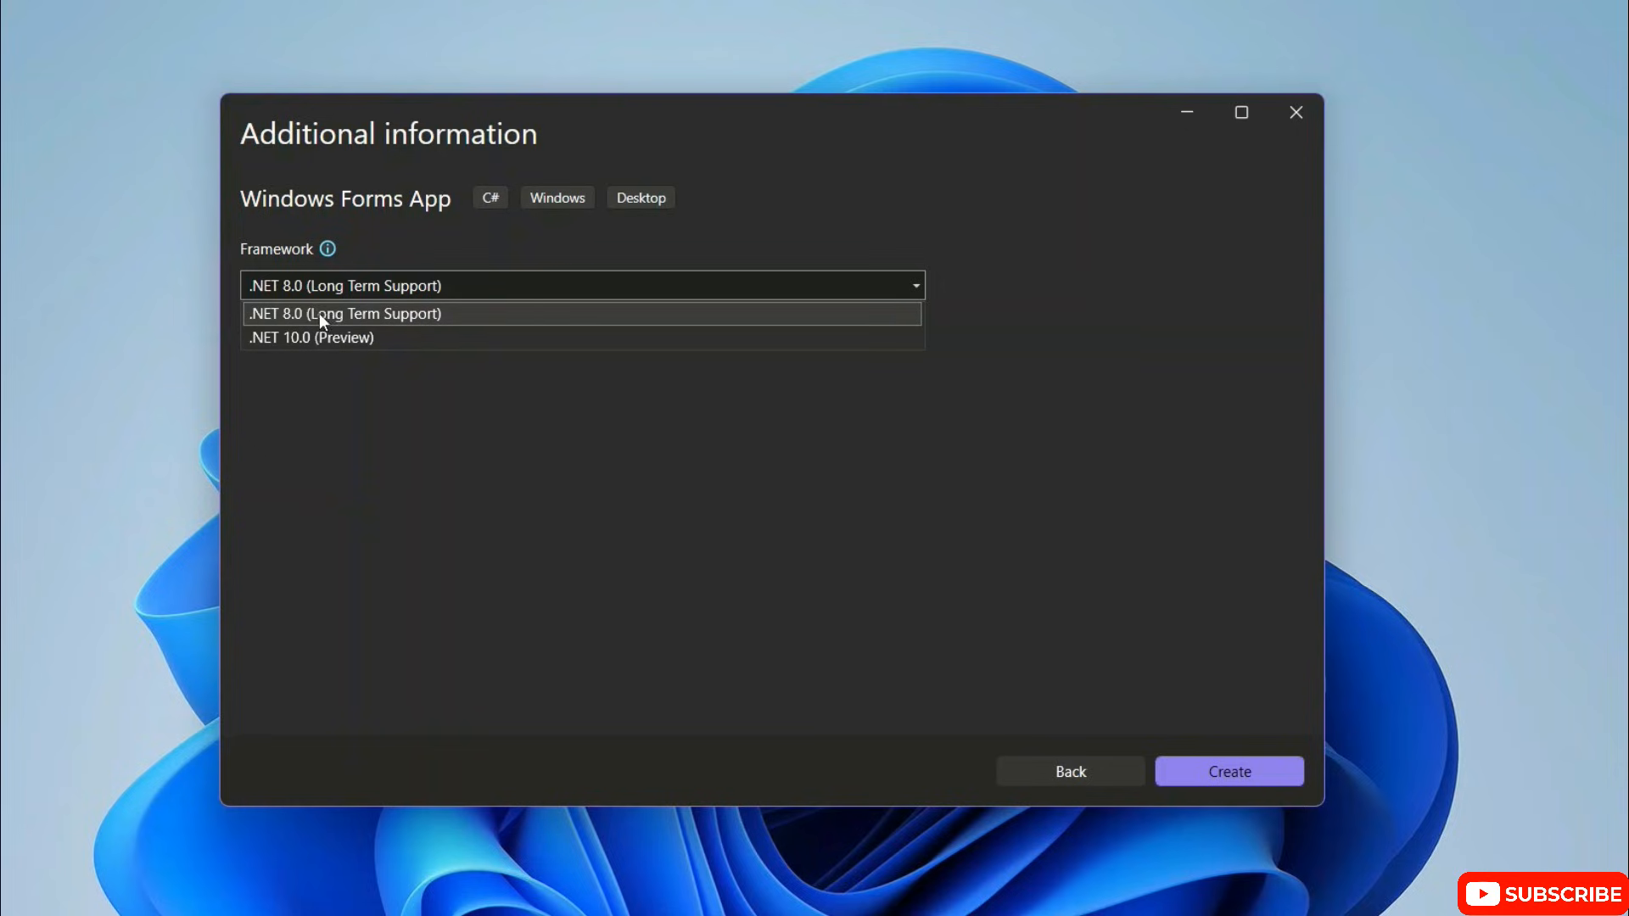
pyautogui.click(542, 476)
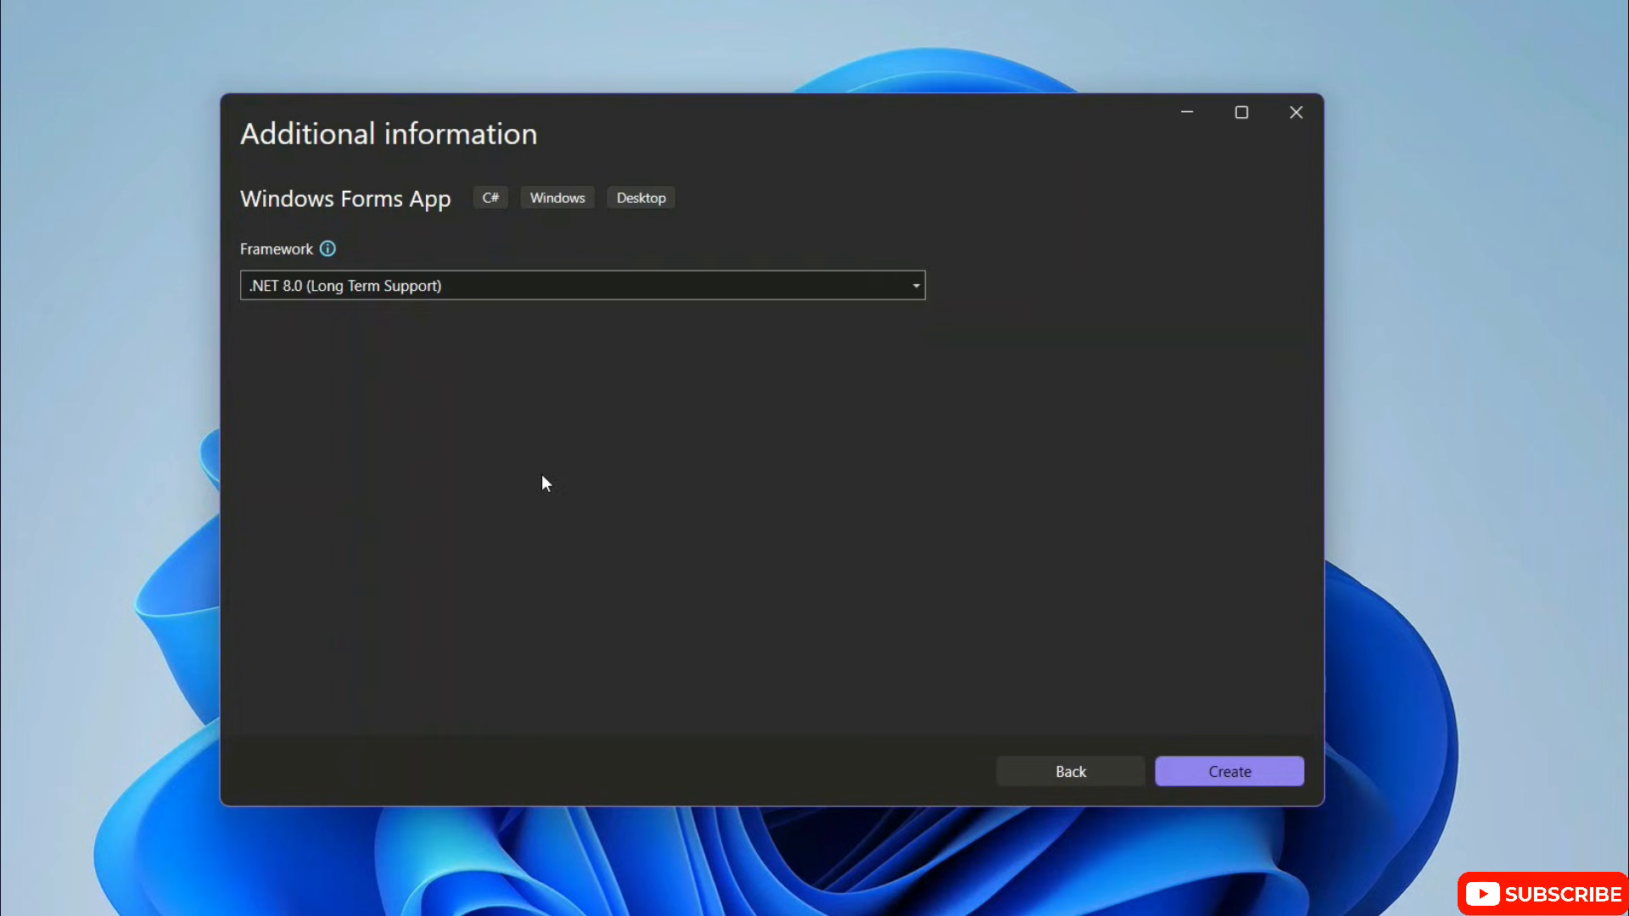
pyautogui.click(1256, 775)
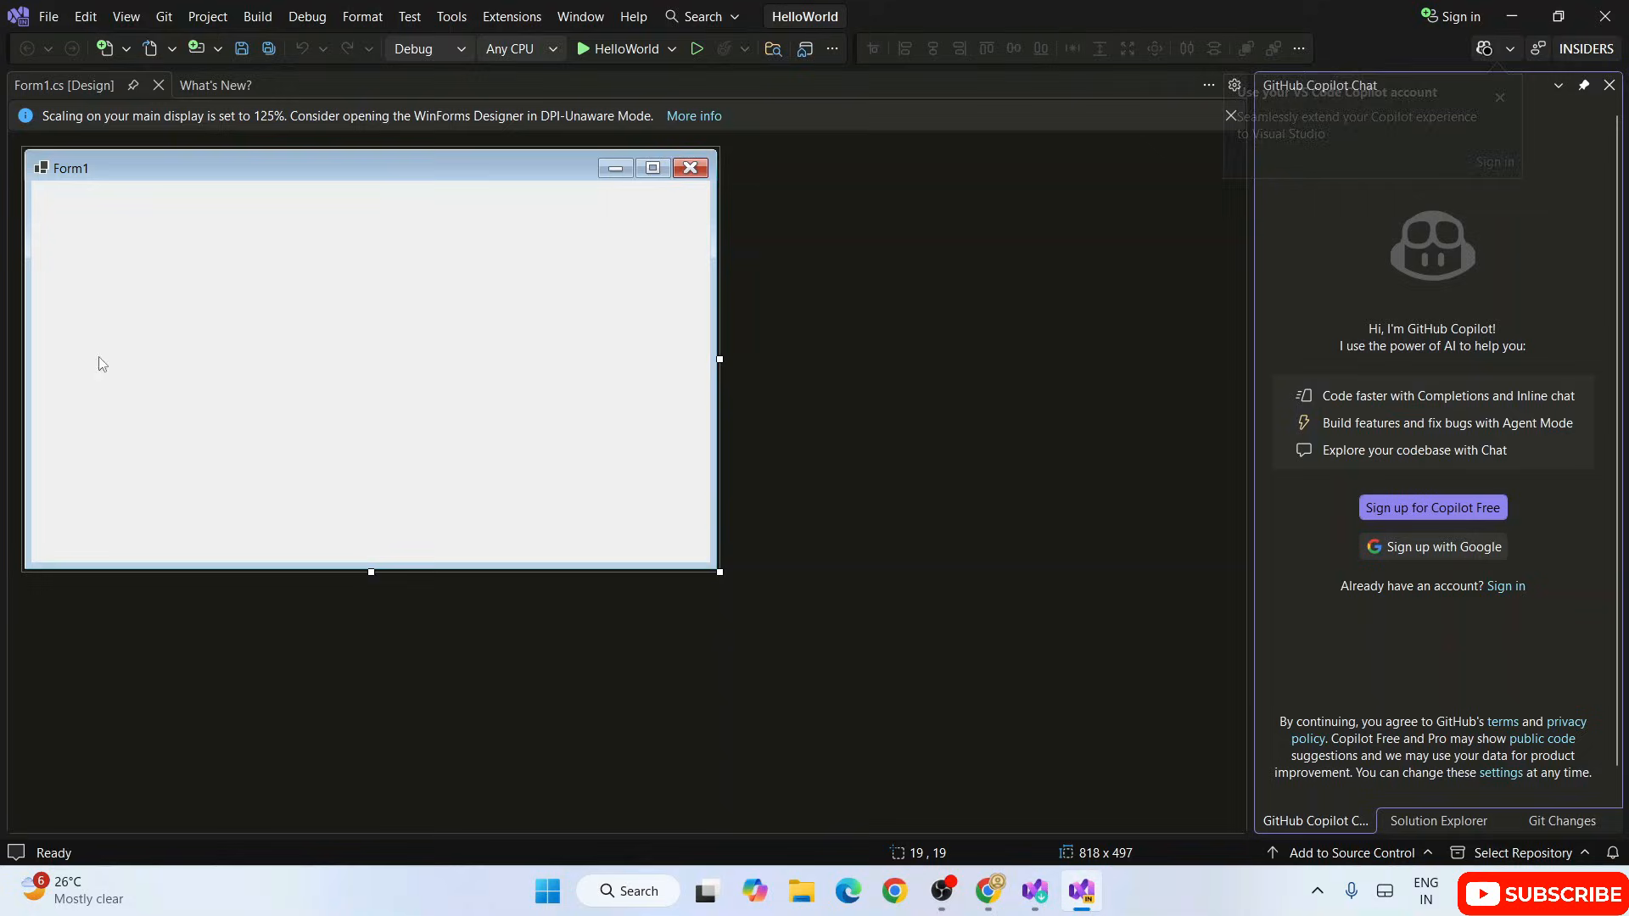
# Step: Show the Solution Explorer, select Form1.cs, and open the Toolbox beside the form designer
pyautogui.click(1437, 820)
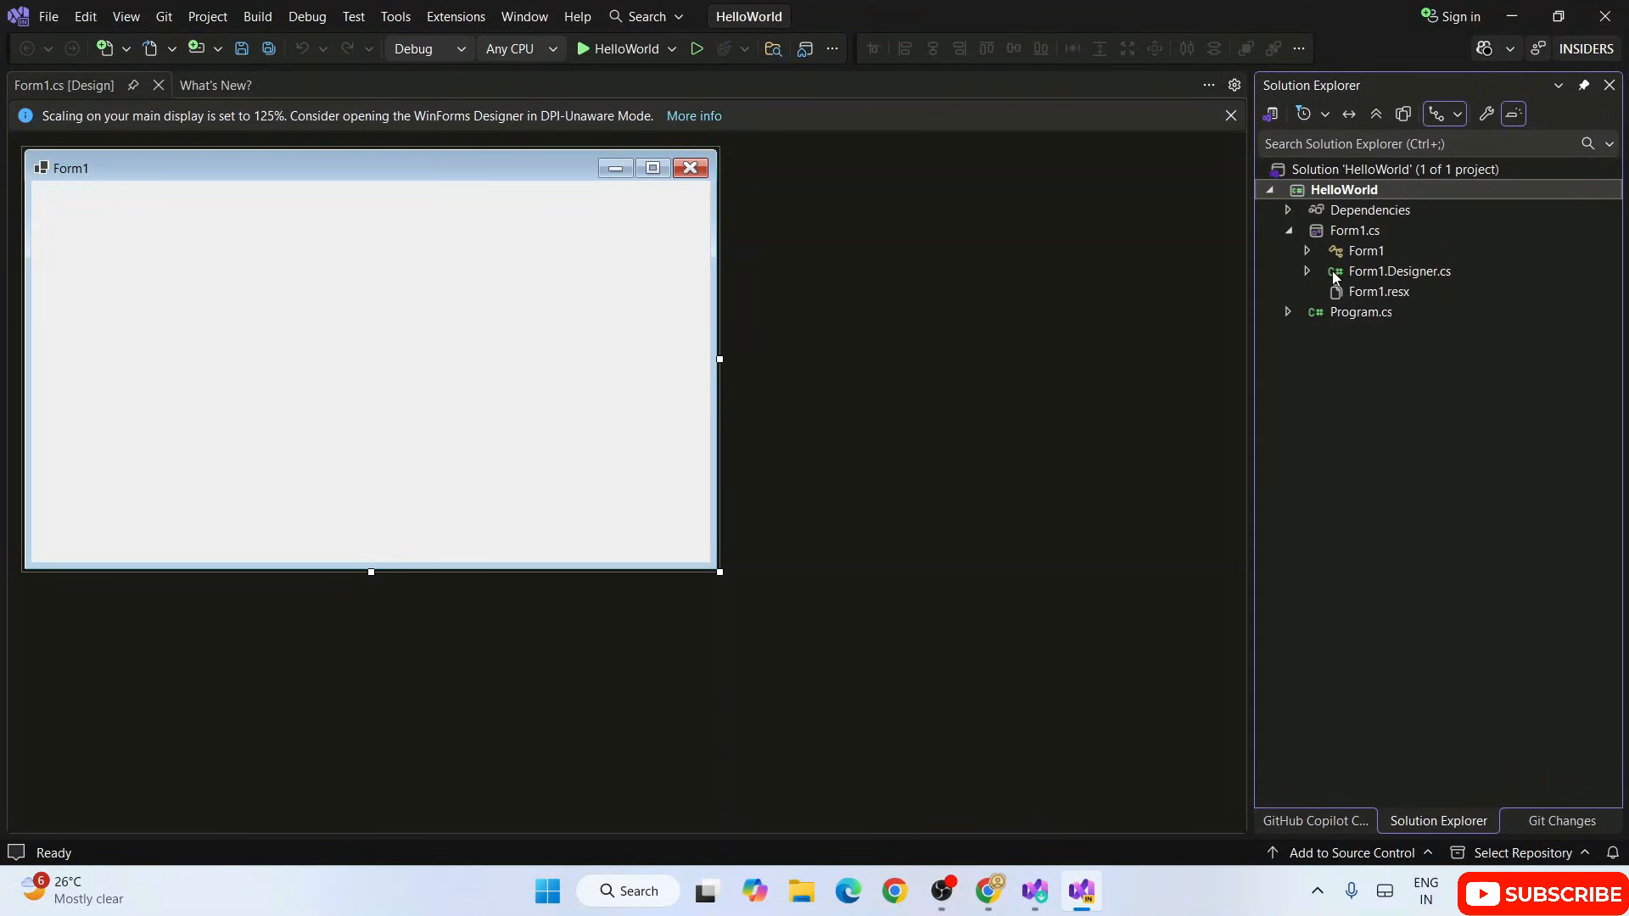
pyautogui.click(1353, 234)
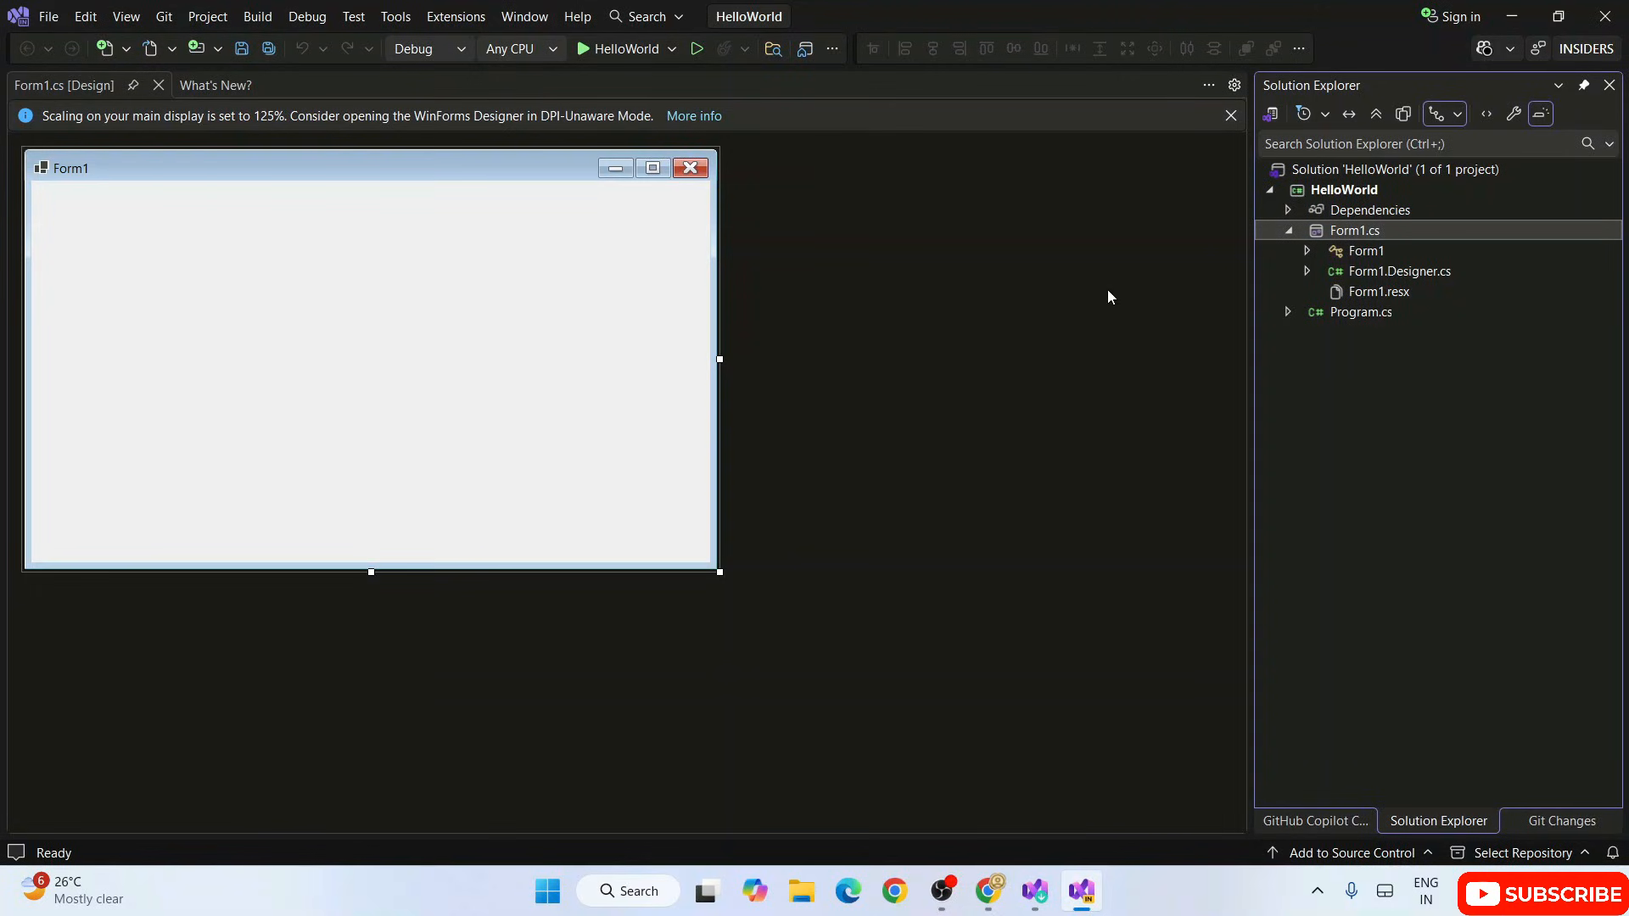
pyautogui.click(126, 16)
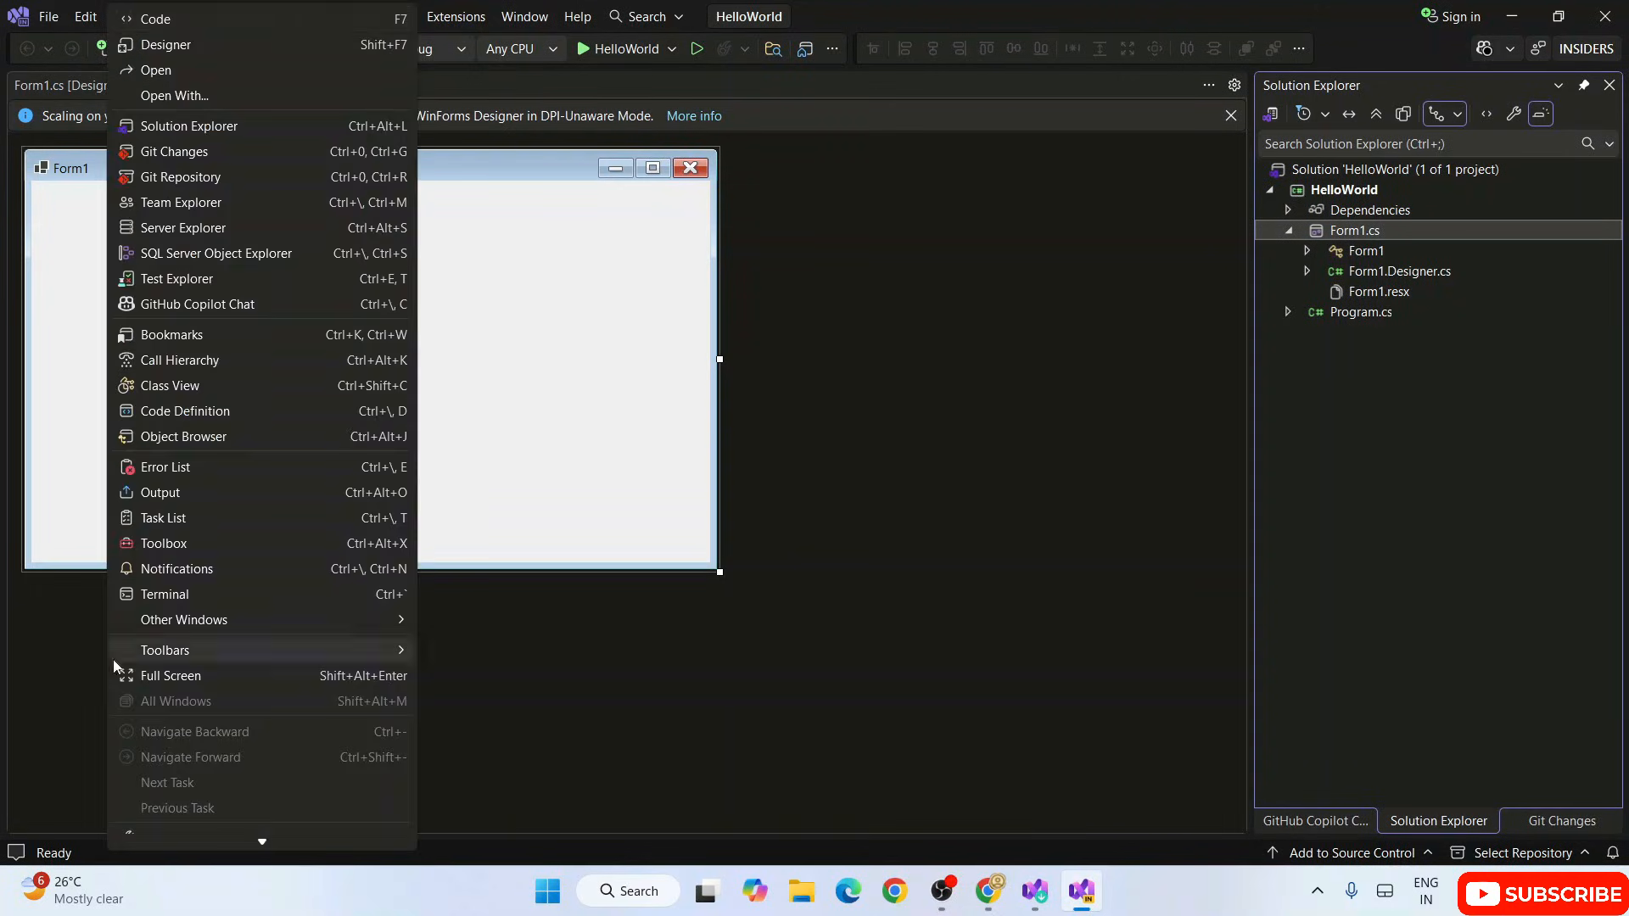
pyautogui.click(156, 547)
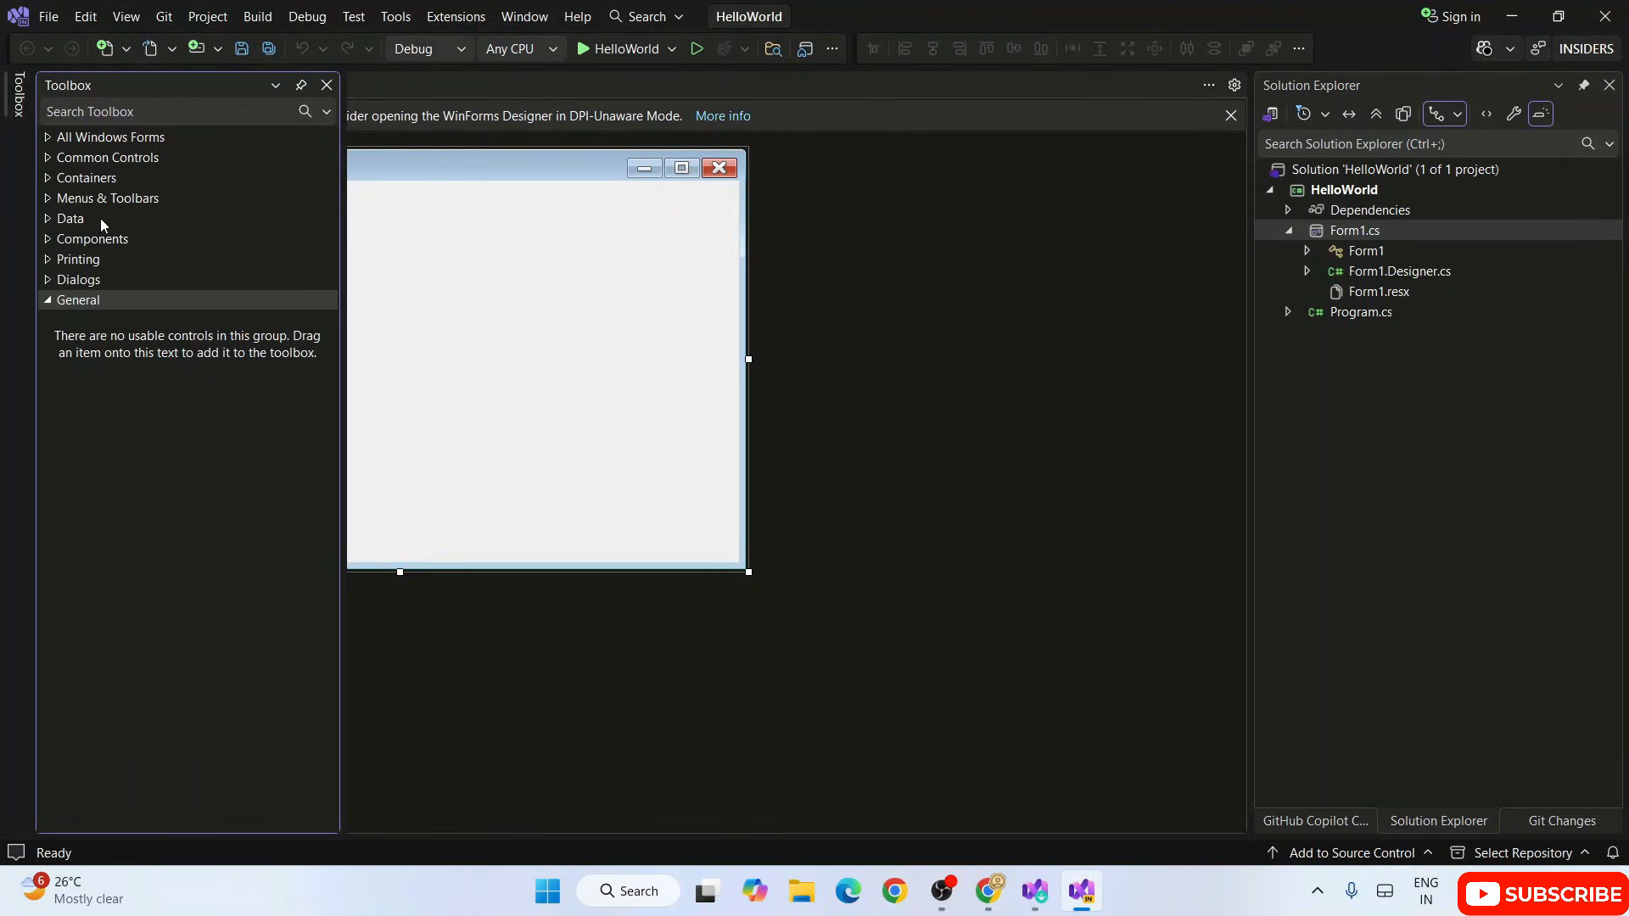
# Step: Add a Button from the All Windows Forms controls to the upper-right area of Form1
pyautogui.click(52, 139)
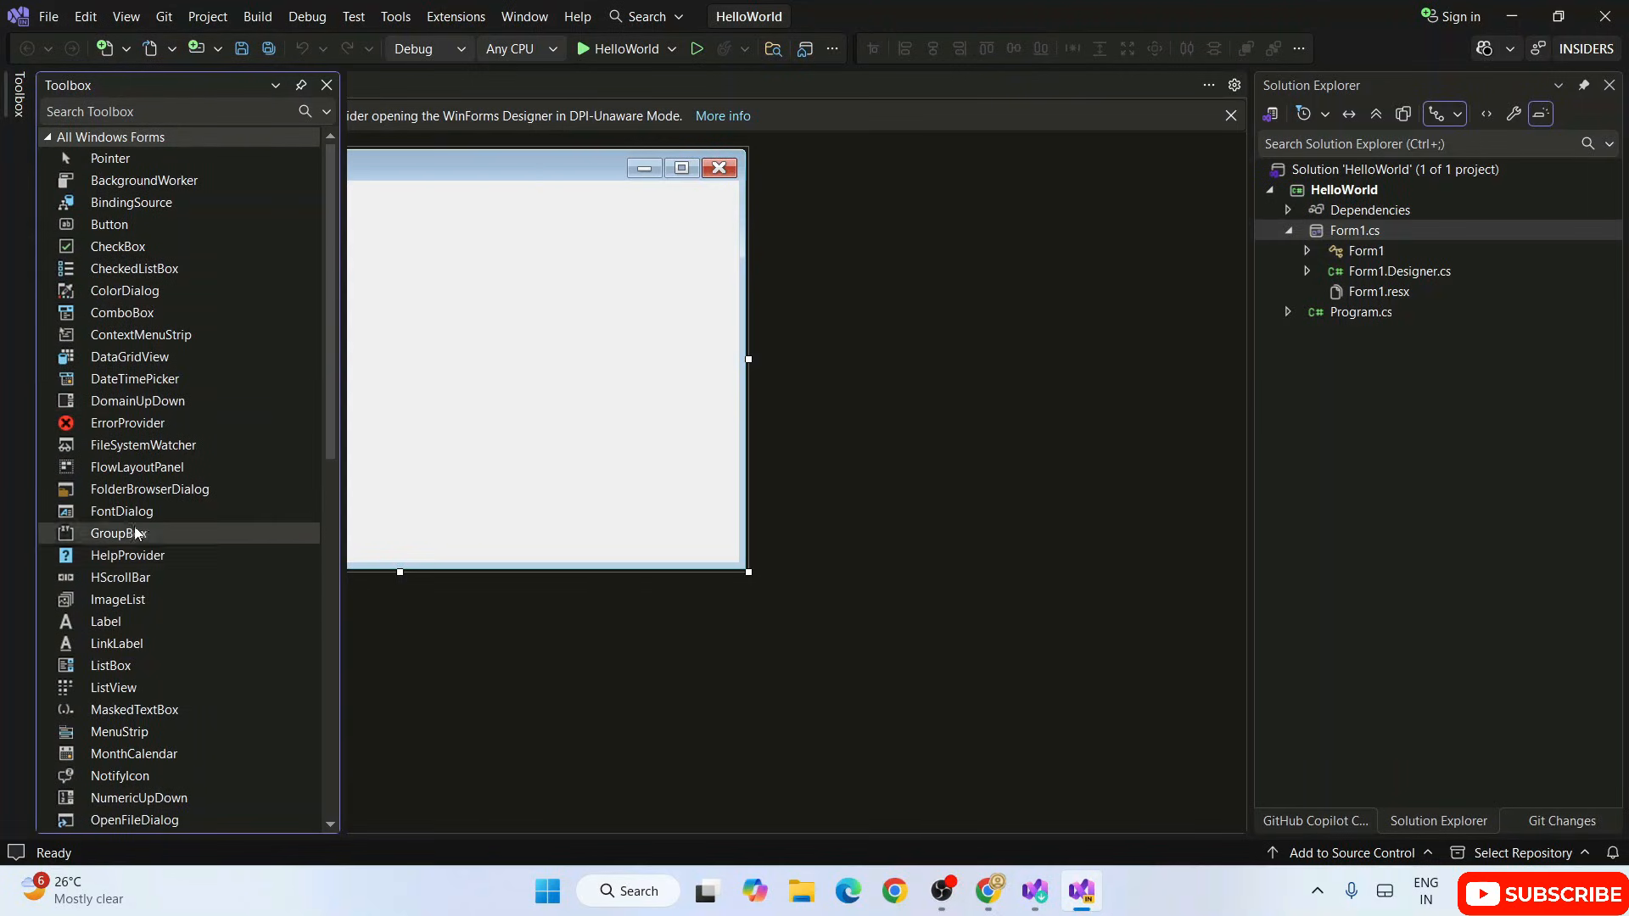
pyautogui.scroll(-4, 136, 628)
pyautogui.scroll(5, 124, 658)
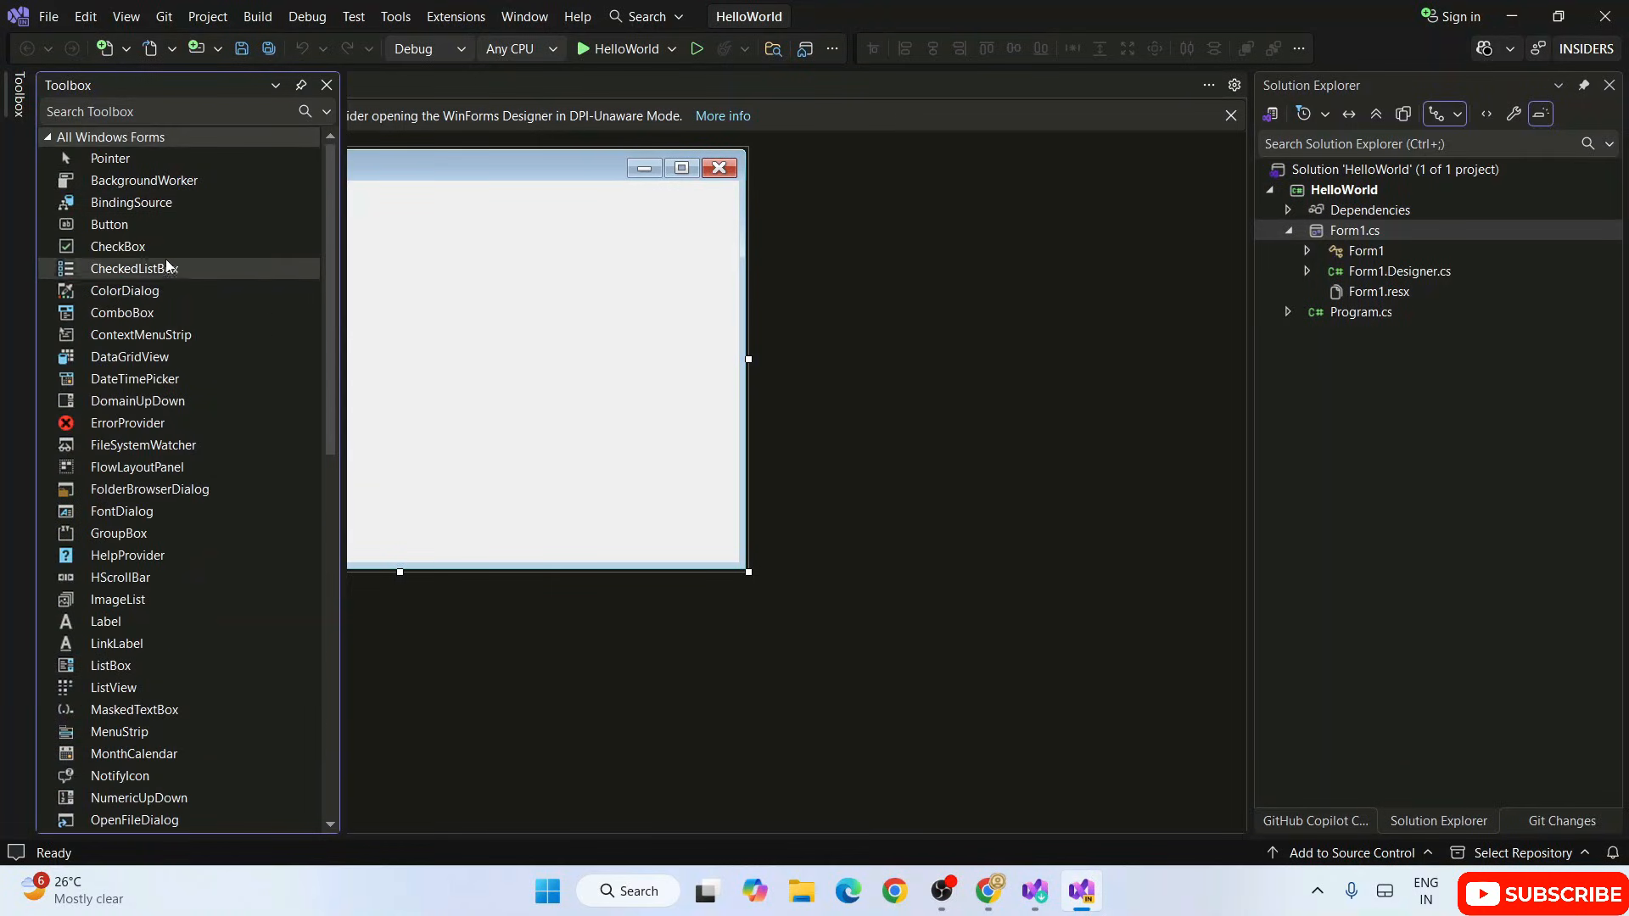
pyautogui.moveTo(113, 228); pyautogui.dragTo(519, 314)
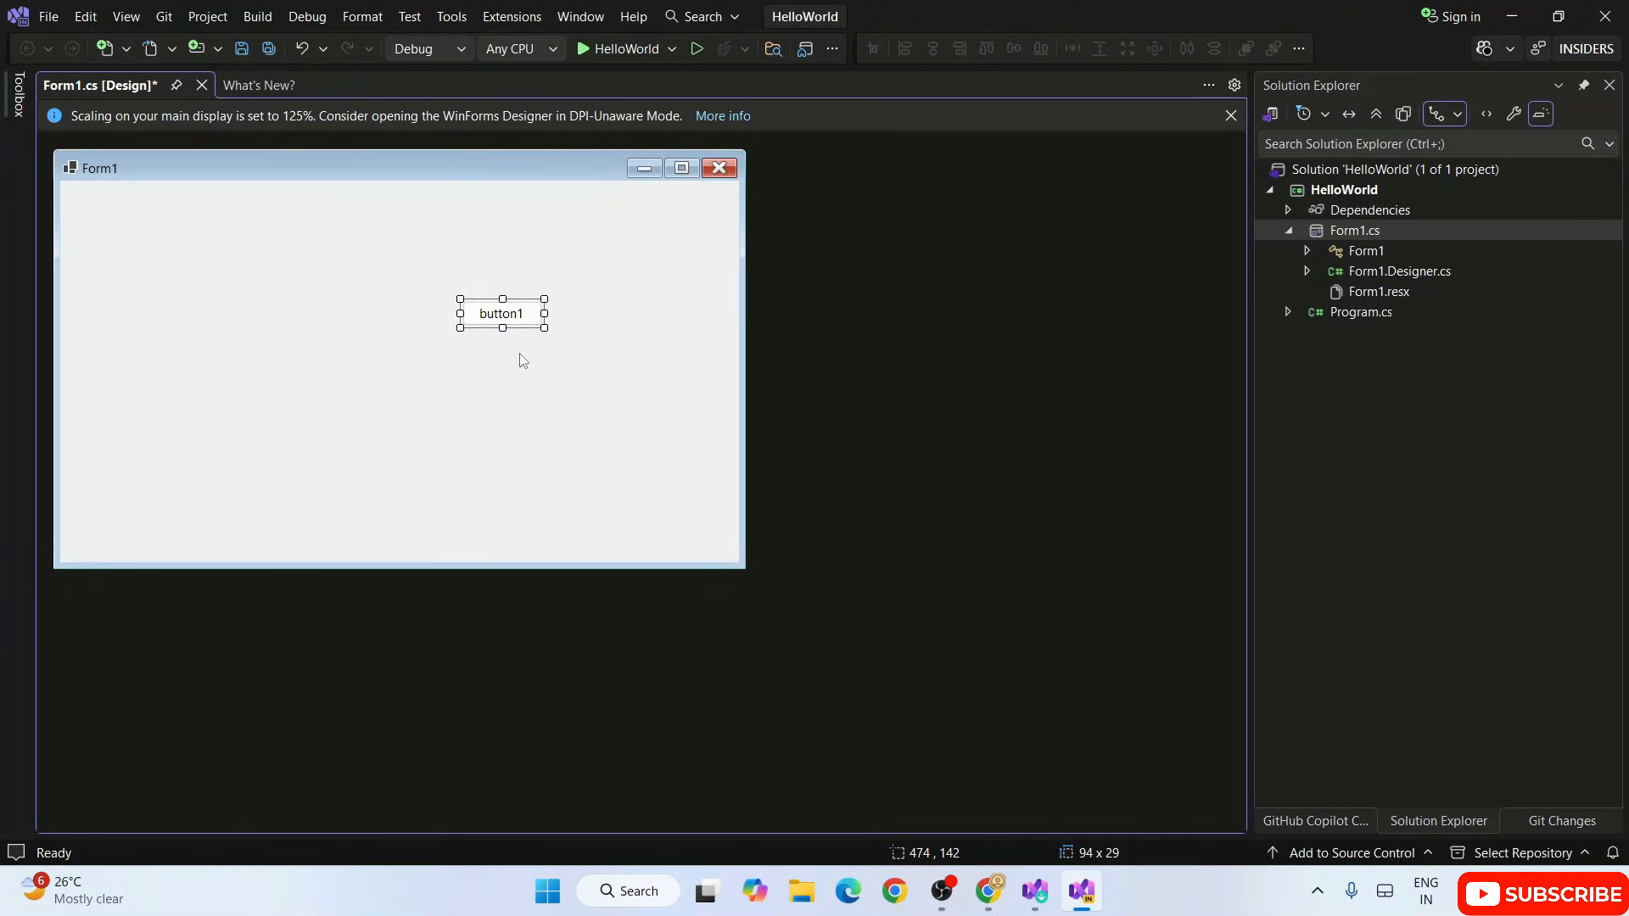
# Step: Create the Click event handler for the form's button and place the cursor inside its empty body
pyautogui.doubleClick(485, 313)
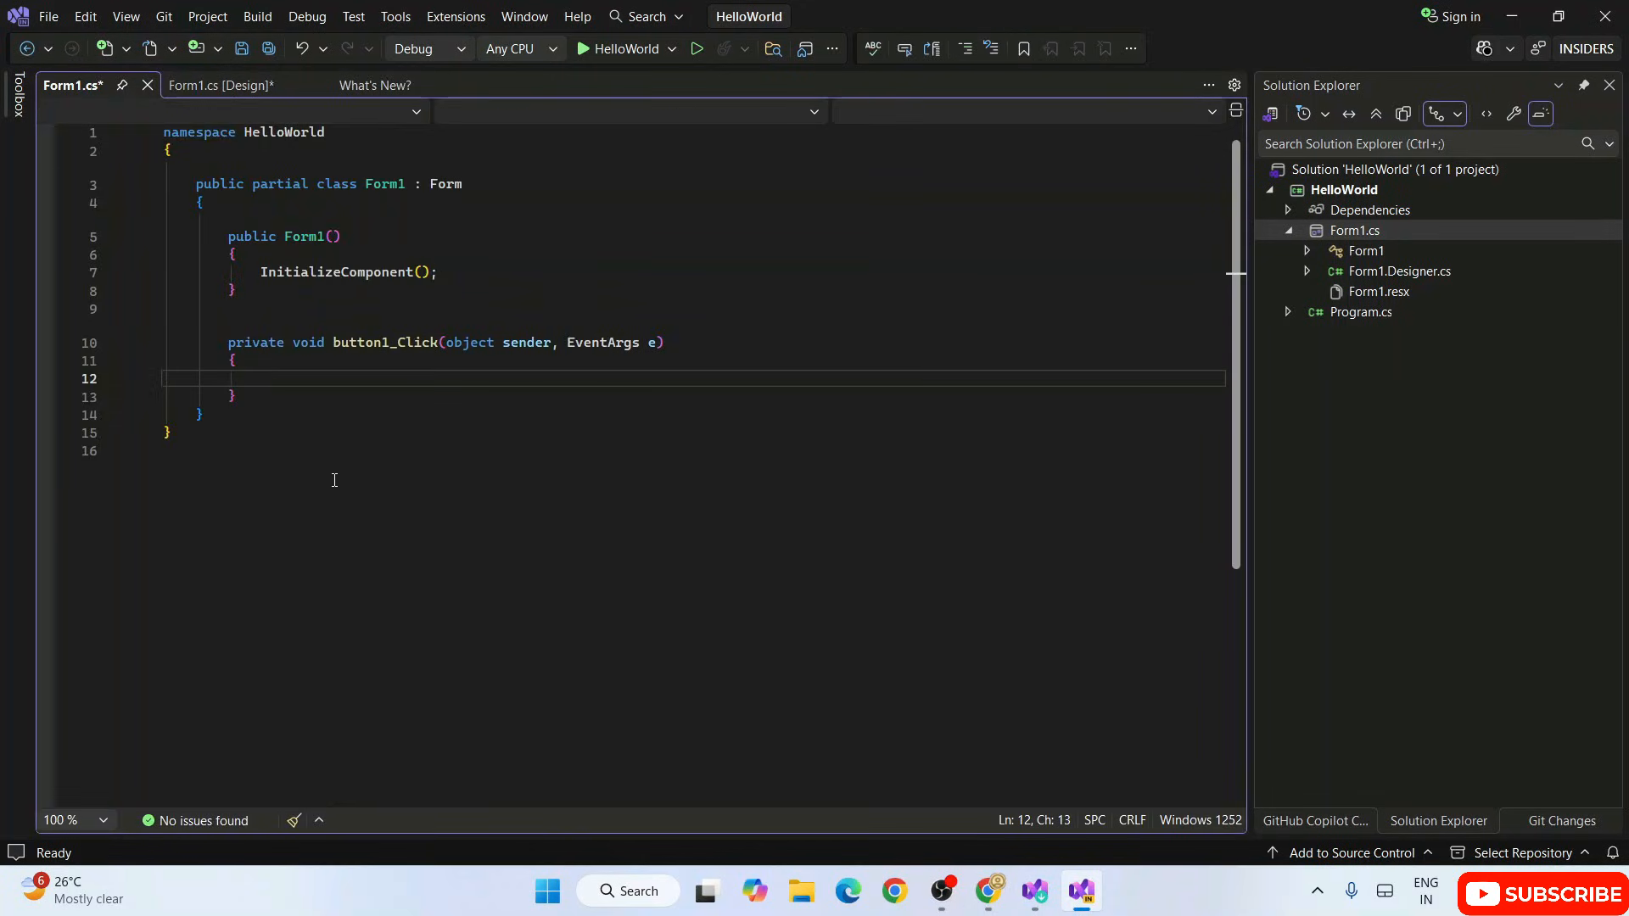
pyautogui.click(484, 421)
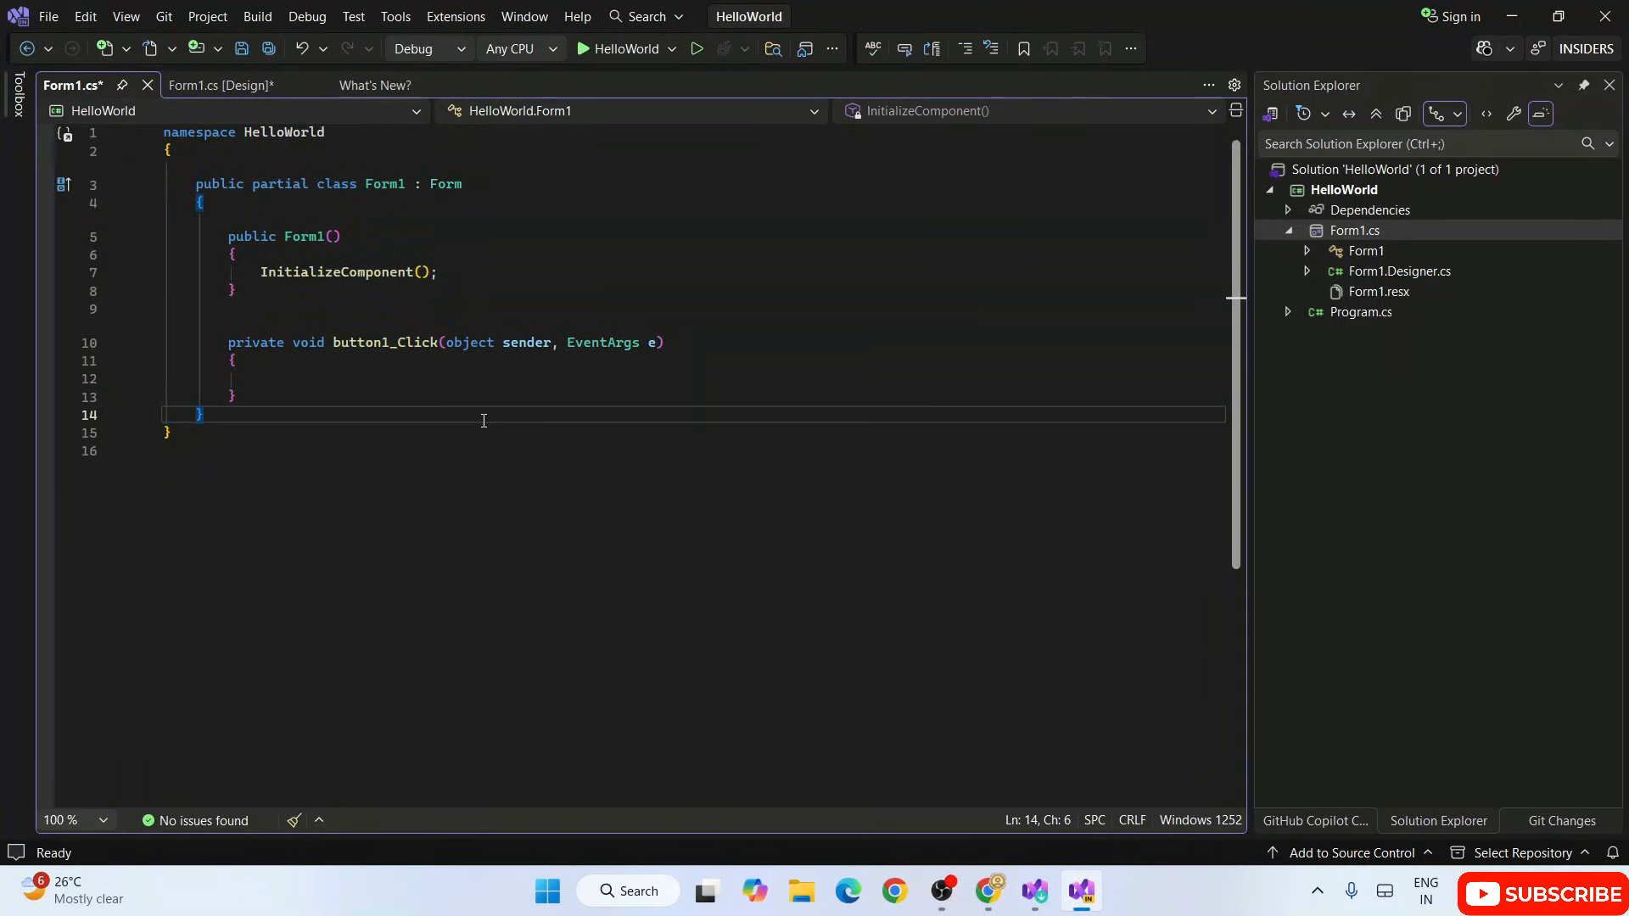
pyautogui.click(348, 375)
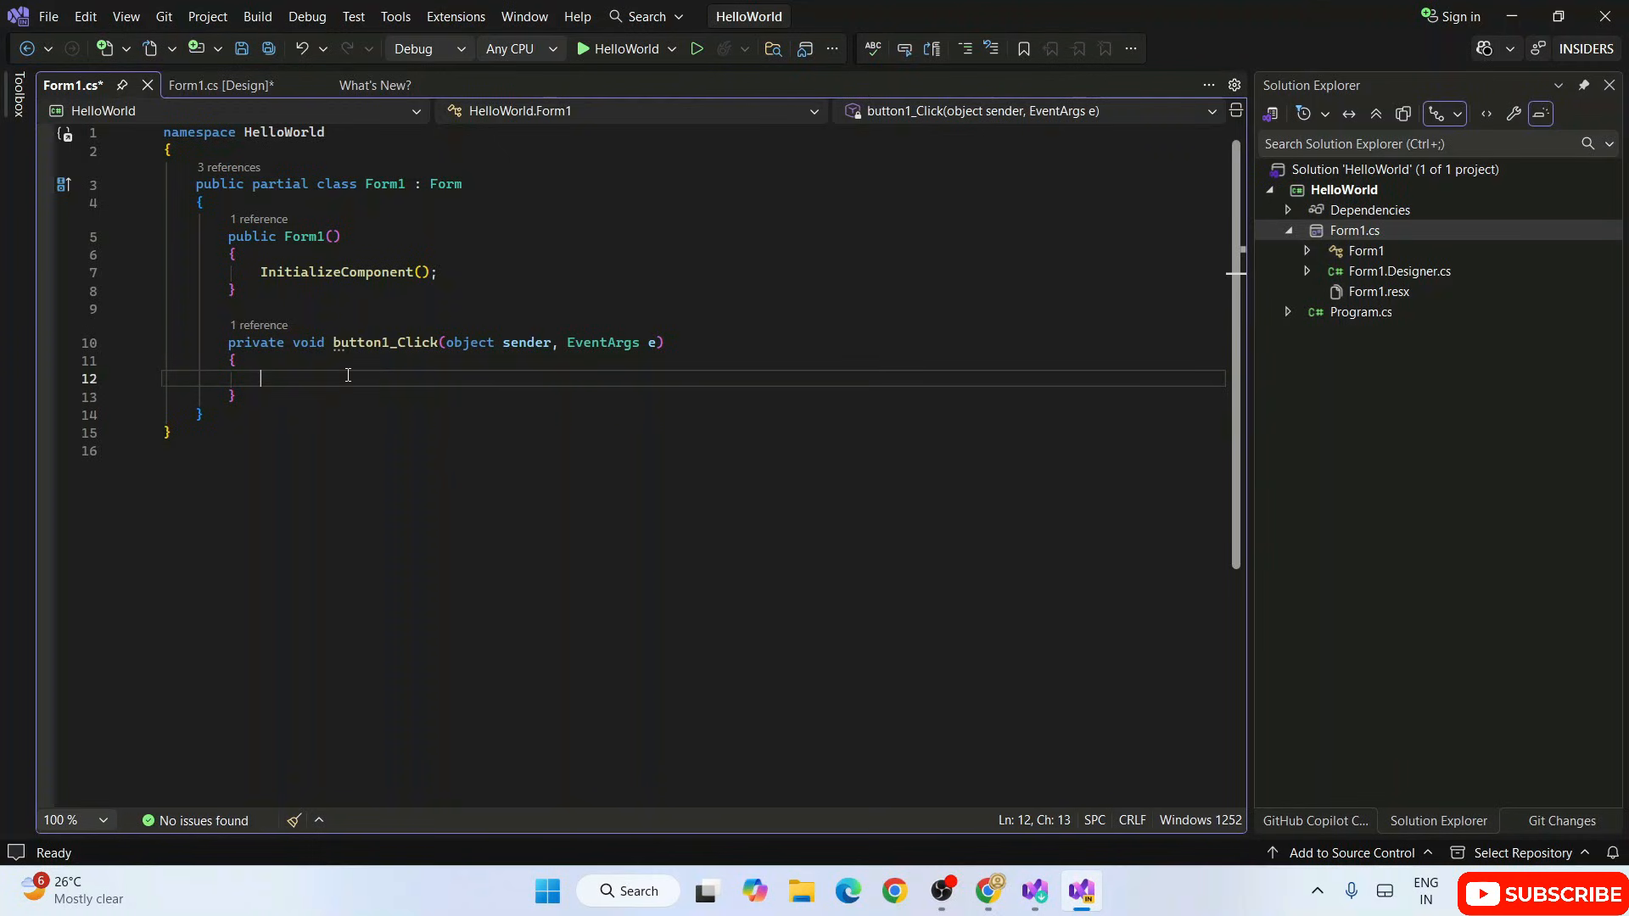
# Step: Write the statement MessageBox.Show("Hello World"); inside the body of the button1_Click handler
pyautogui.write('Messa')
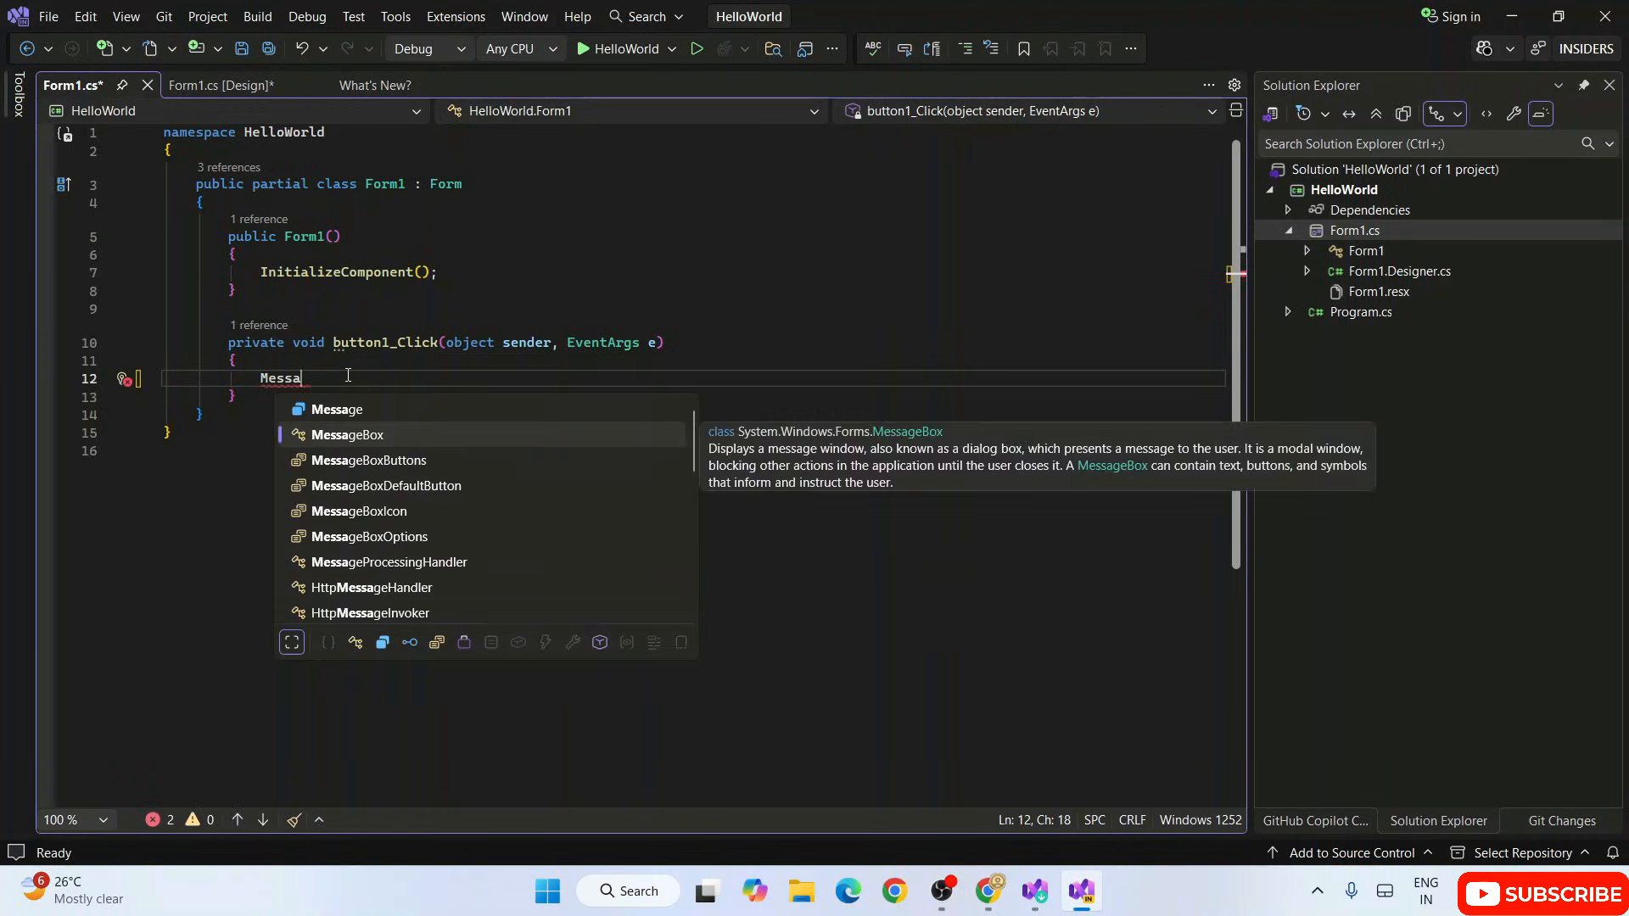
pyautogui.press('Tab')
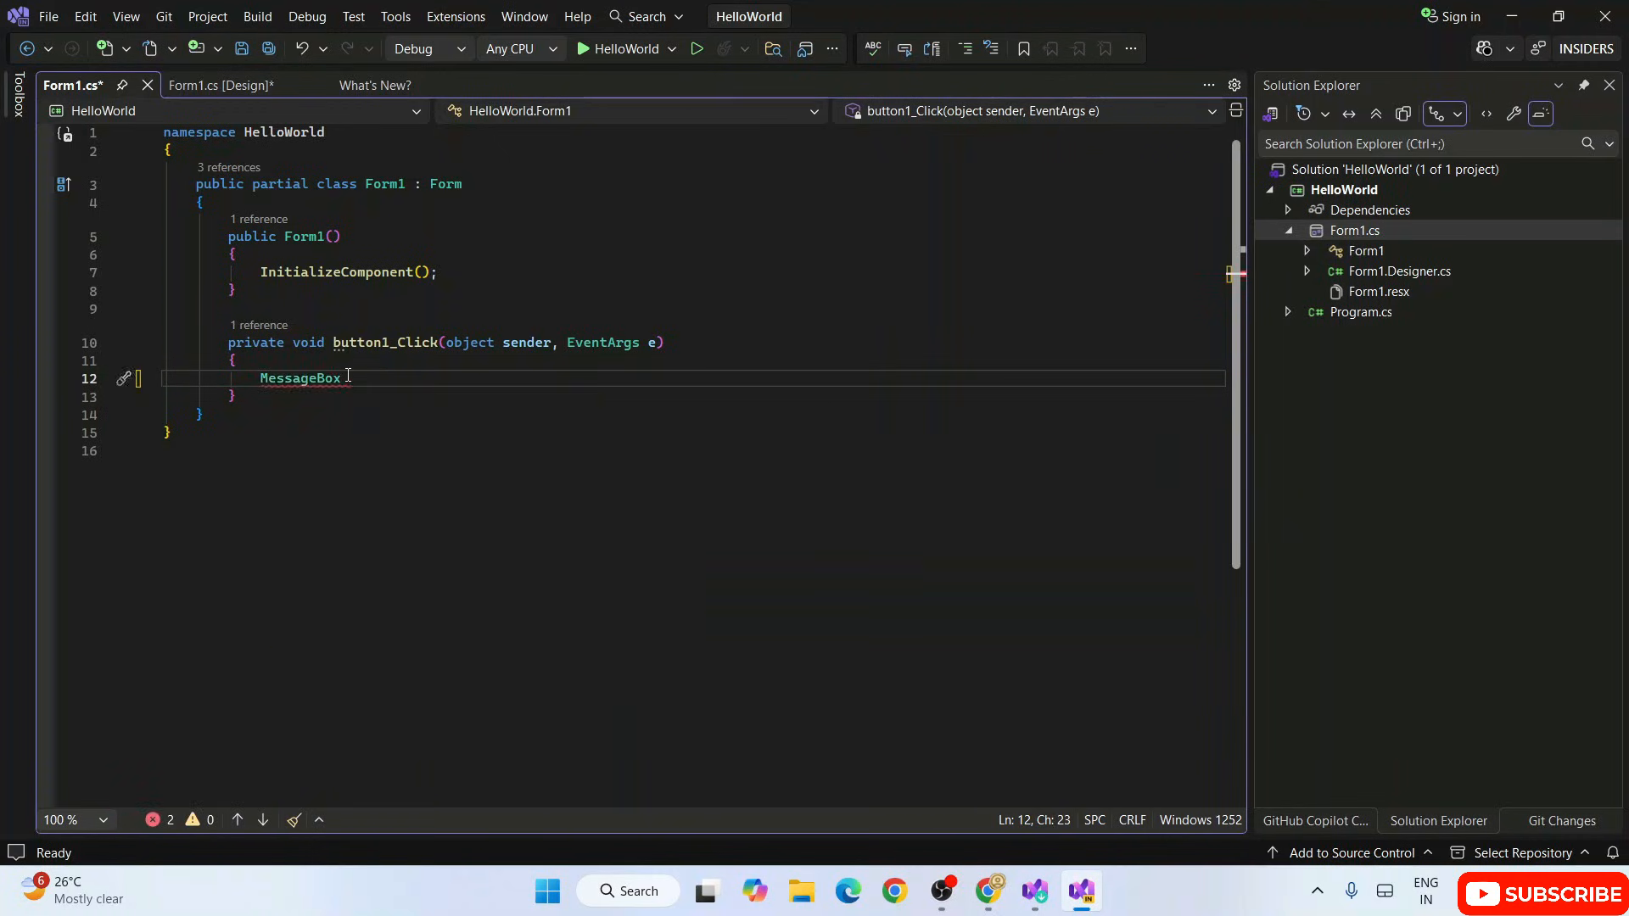
pyautogui.write('.S')
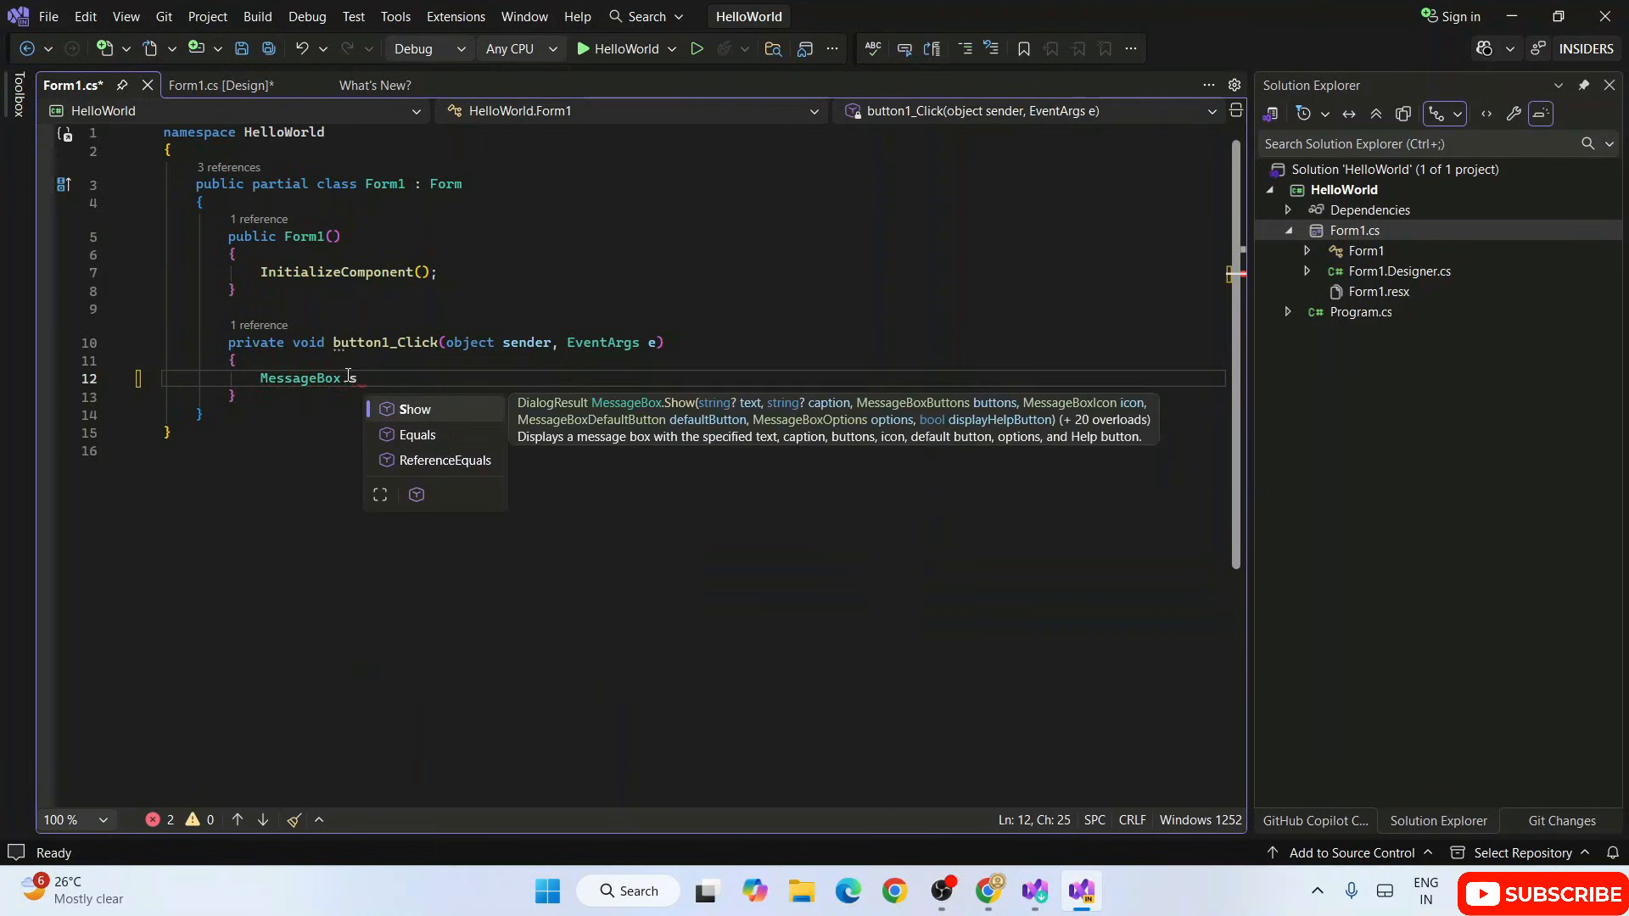
pyautogui.press('Tab')
pyautogui.write('("H')
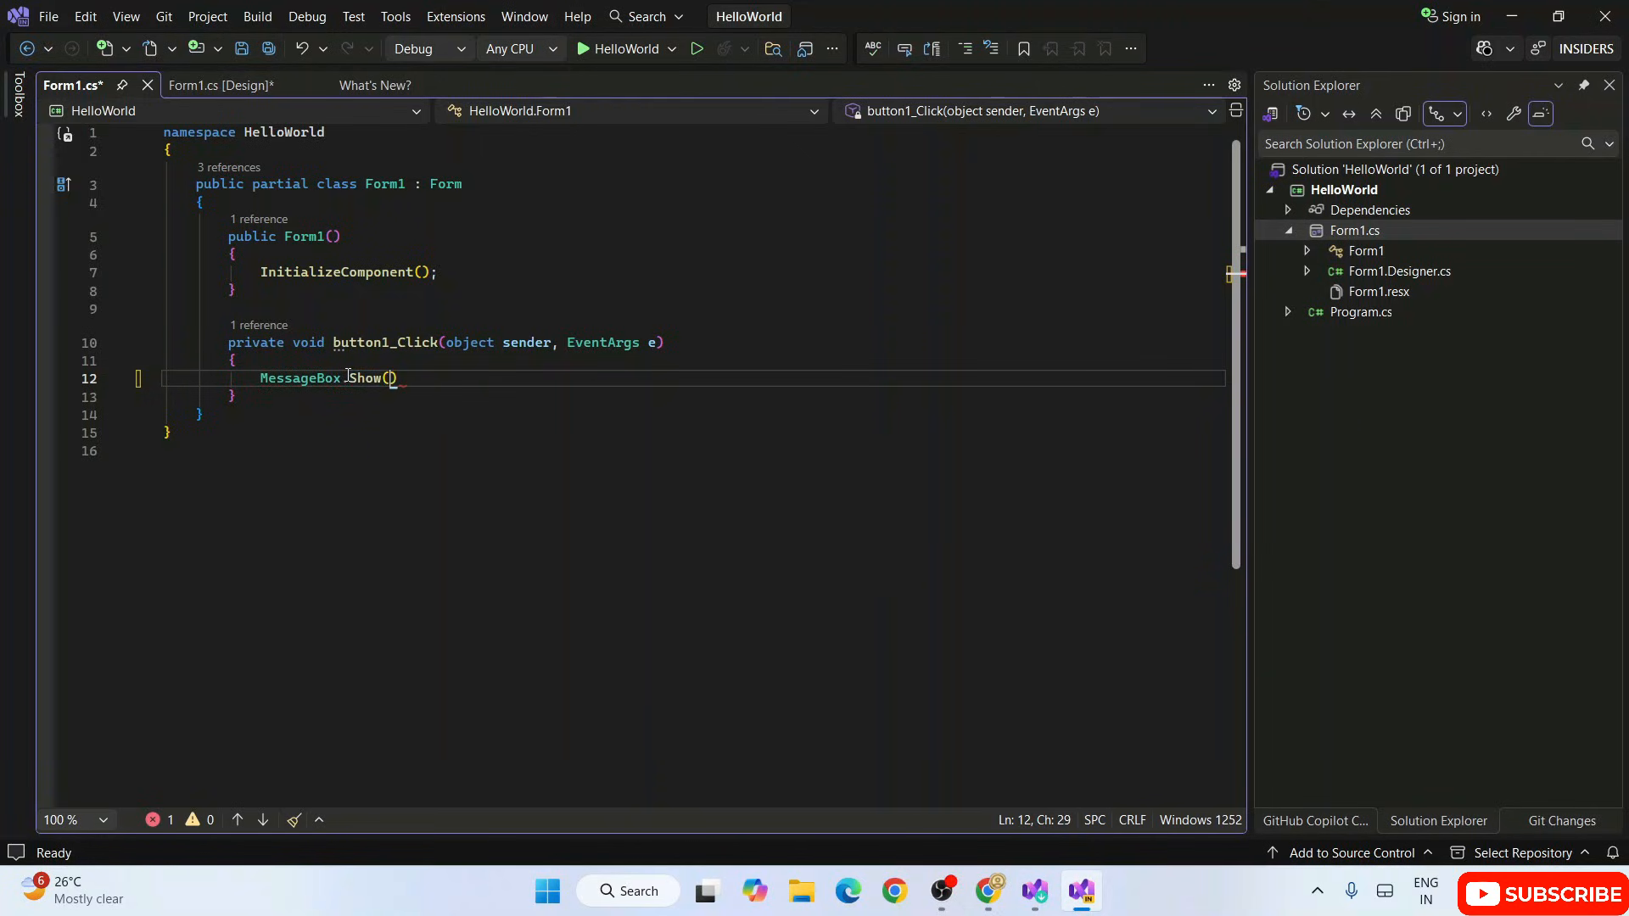
pyautogui.write('ello Worl')
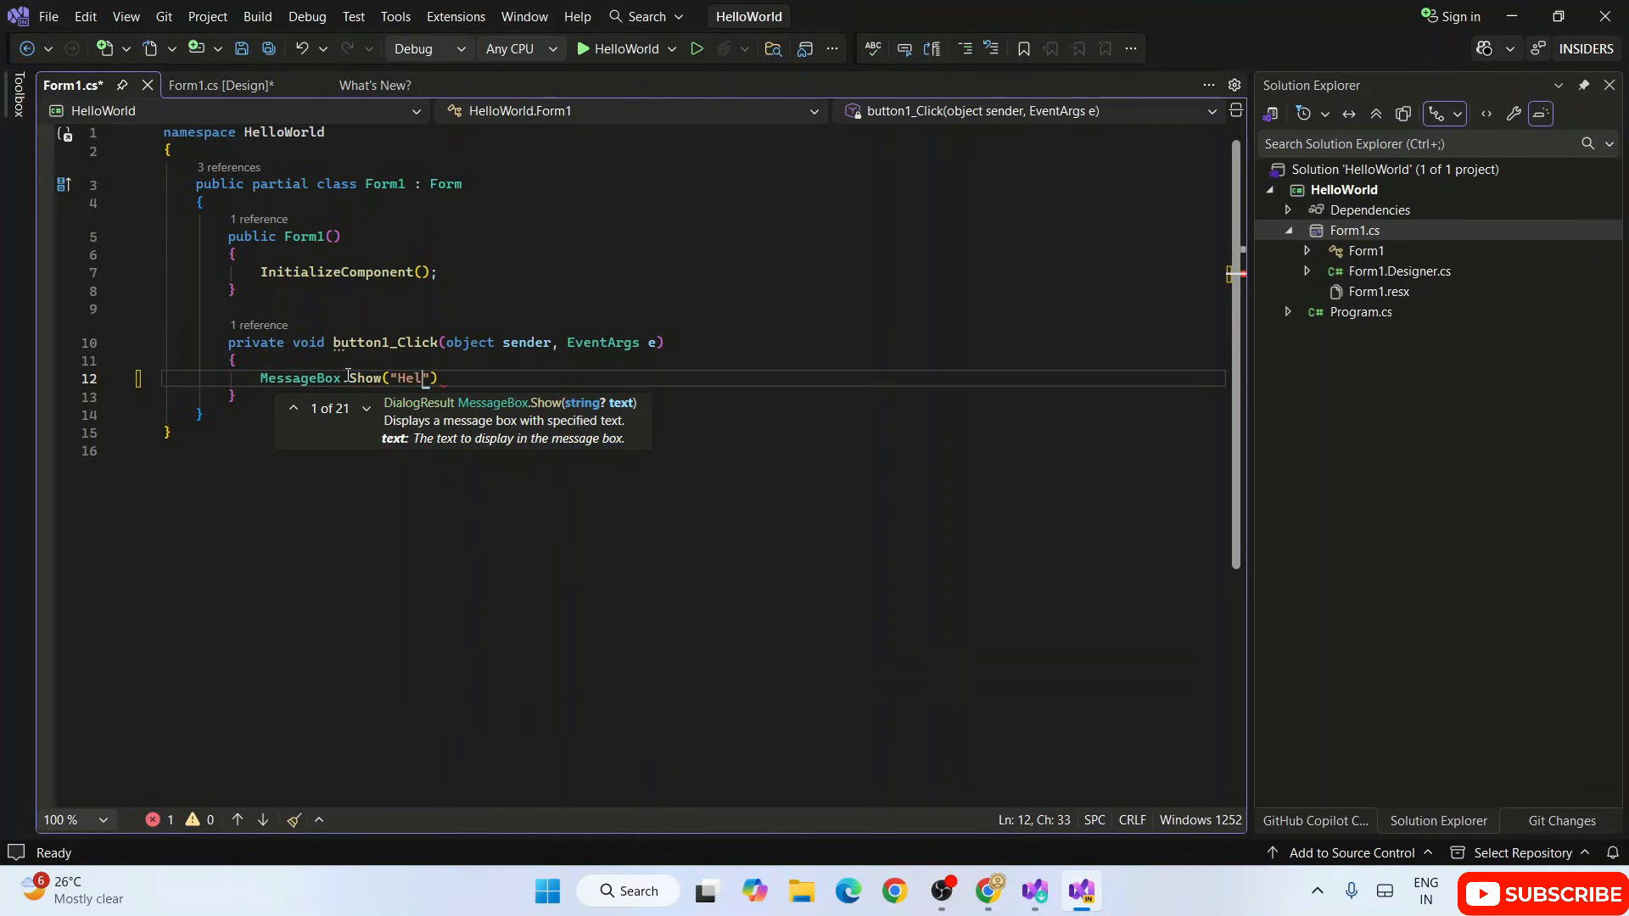
pyautogui.write('d");')
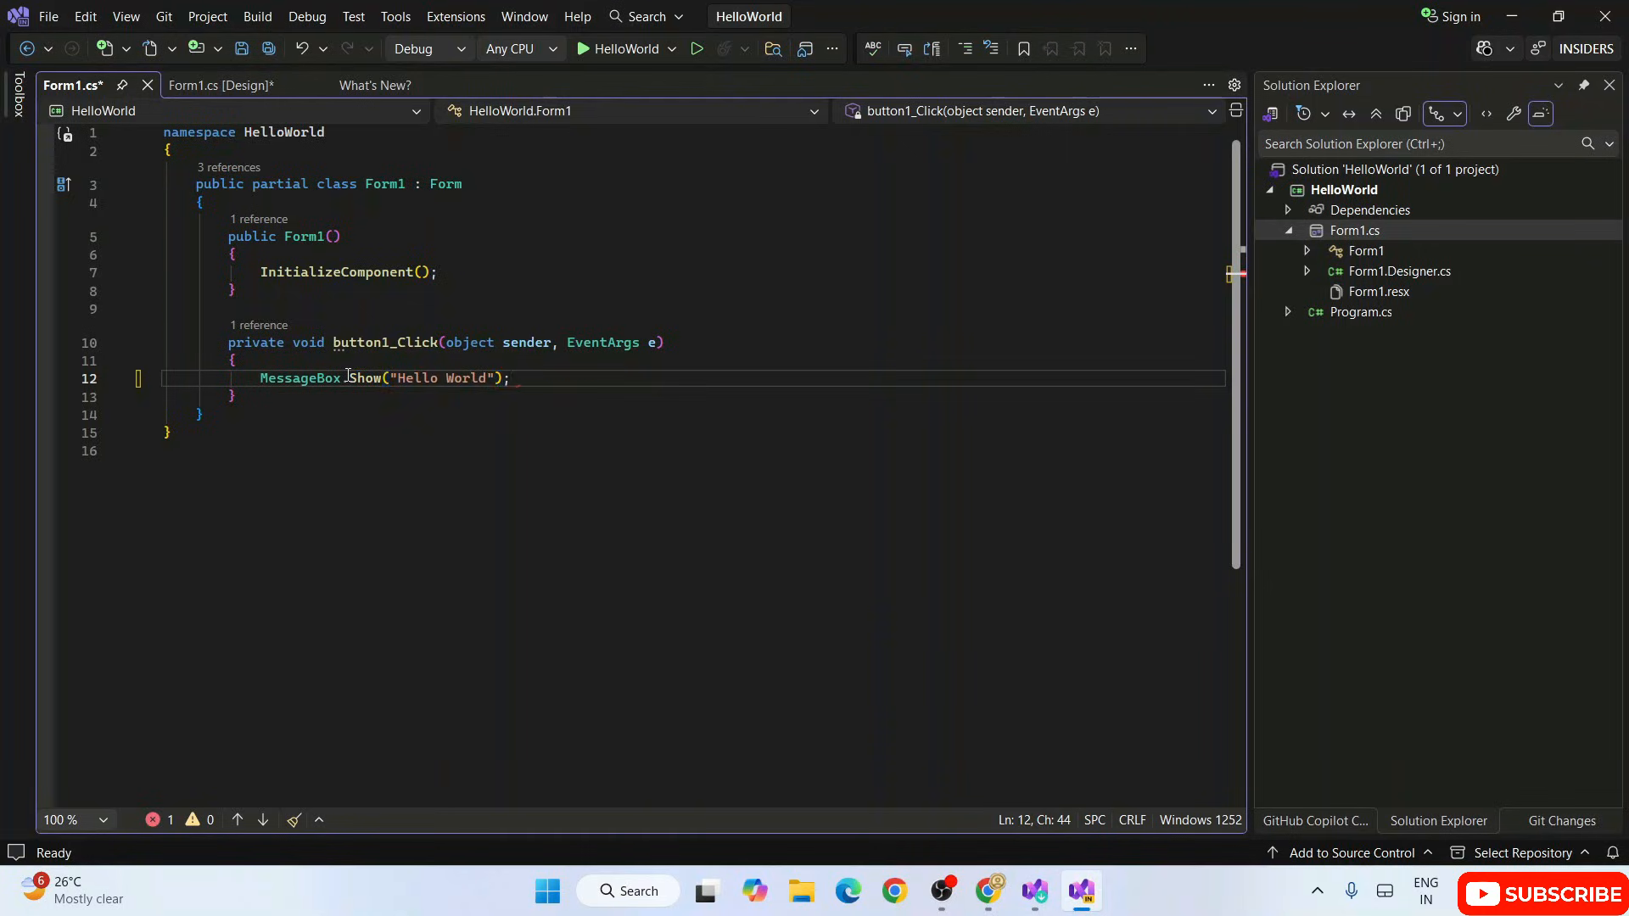
# Step: Run HelloWorld in debug mode and test the button on the running Form1
pyautogui.click(598, 49)
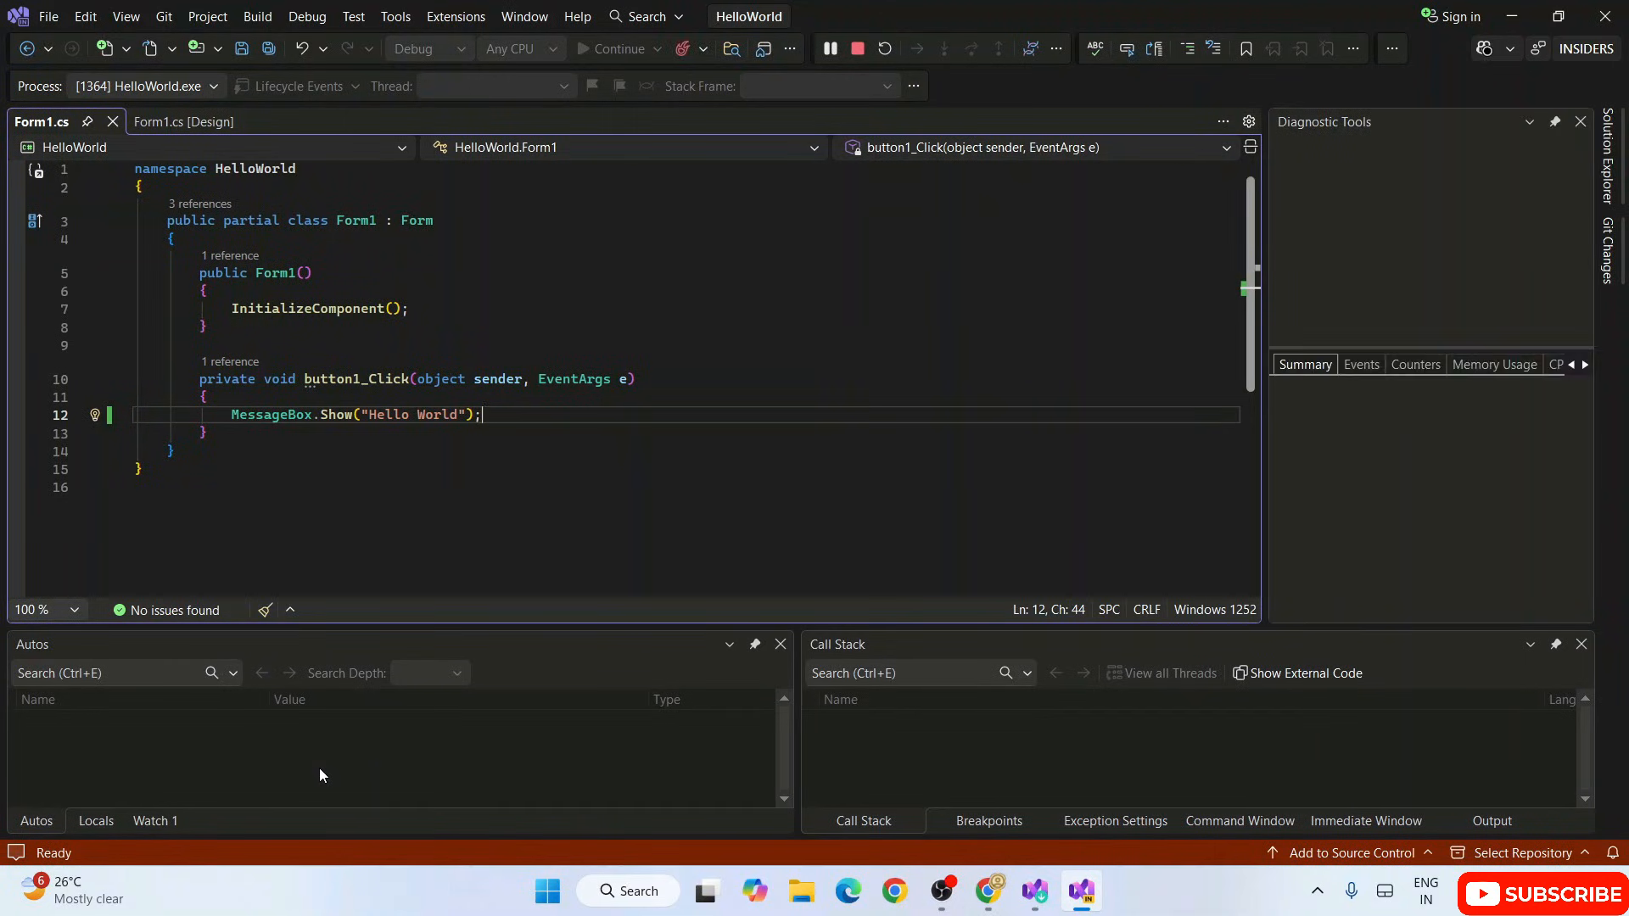
pyautogui.moveTo(291, 98); pyautogui.dragTo(549, 251)
pyautogui.click(789, 399)
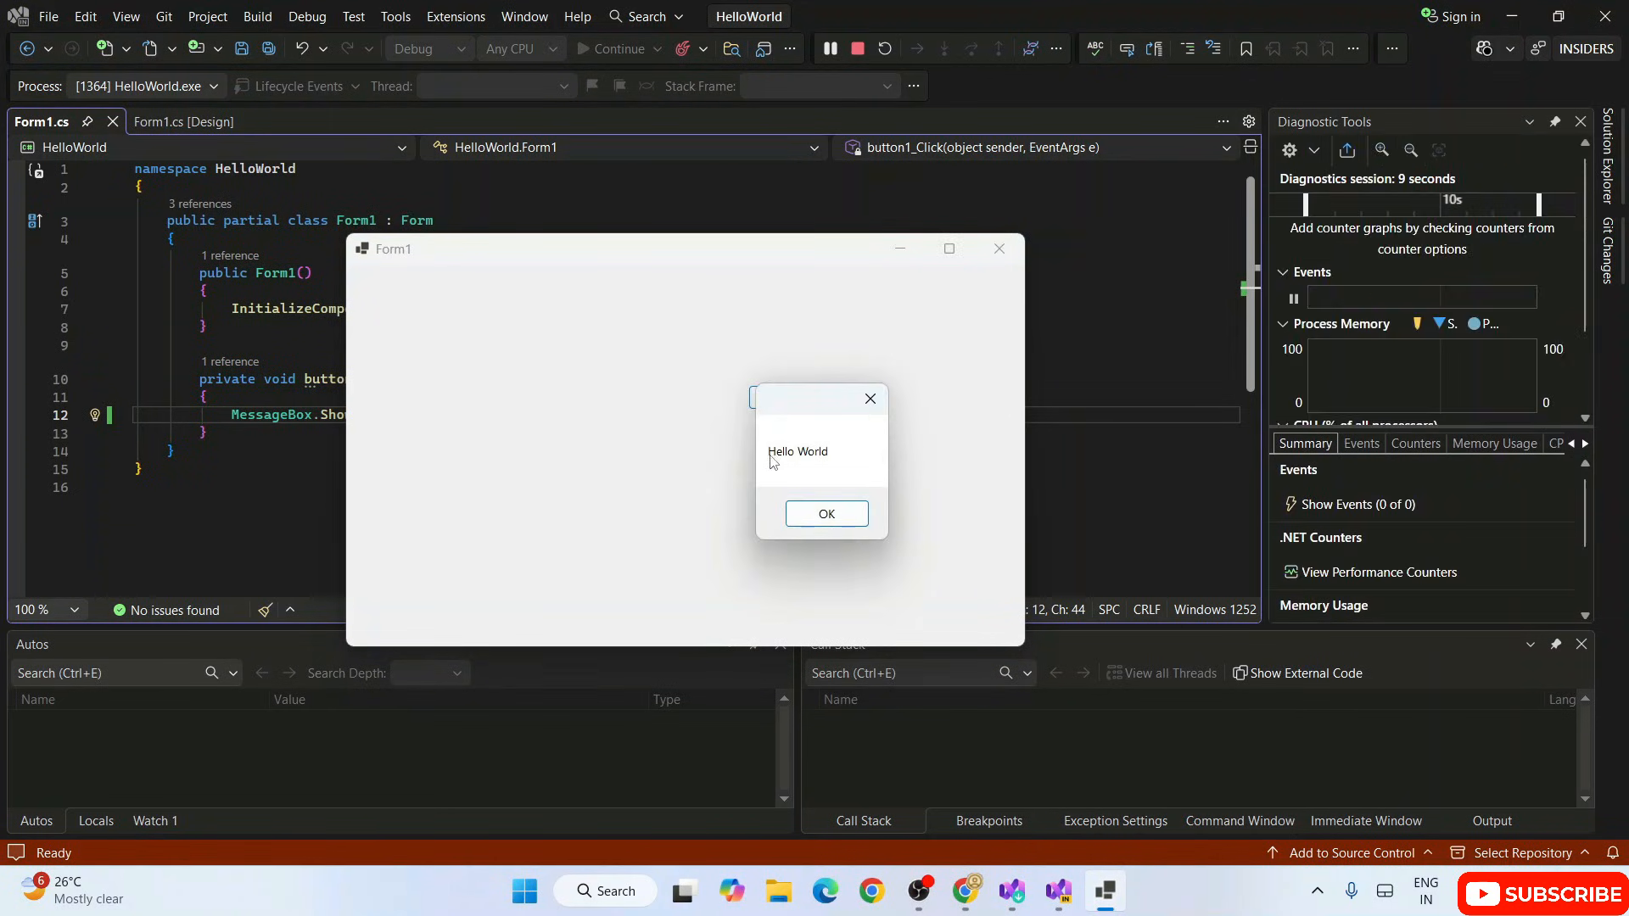
# Step: Return to the code and highlight the MessageBox.Show statement in the button1_Click handler to review it
pyautogui.click(274, 331)
pyautogui.moveTo(233, 415); pyautogui.dragTo(566, 418)
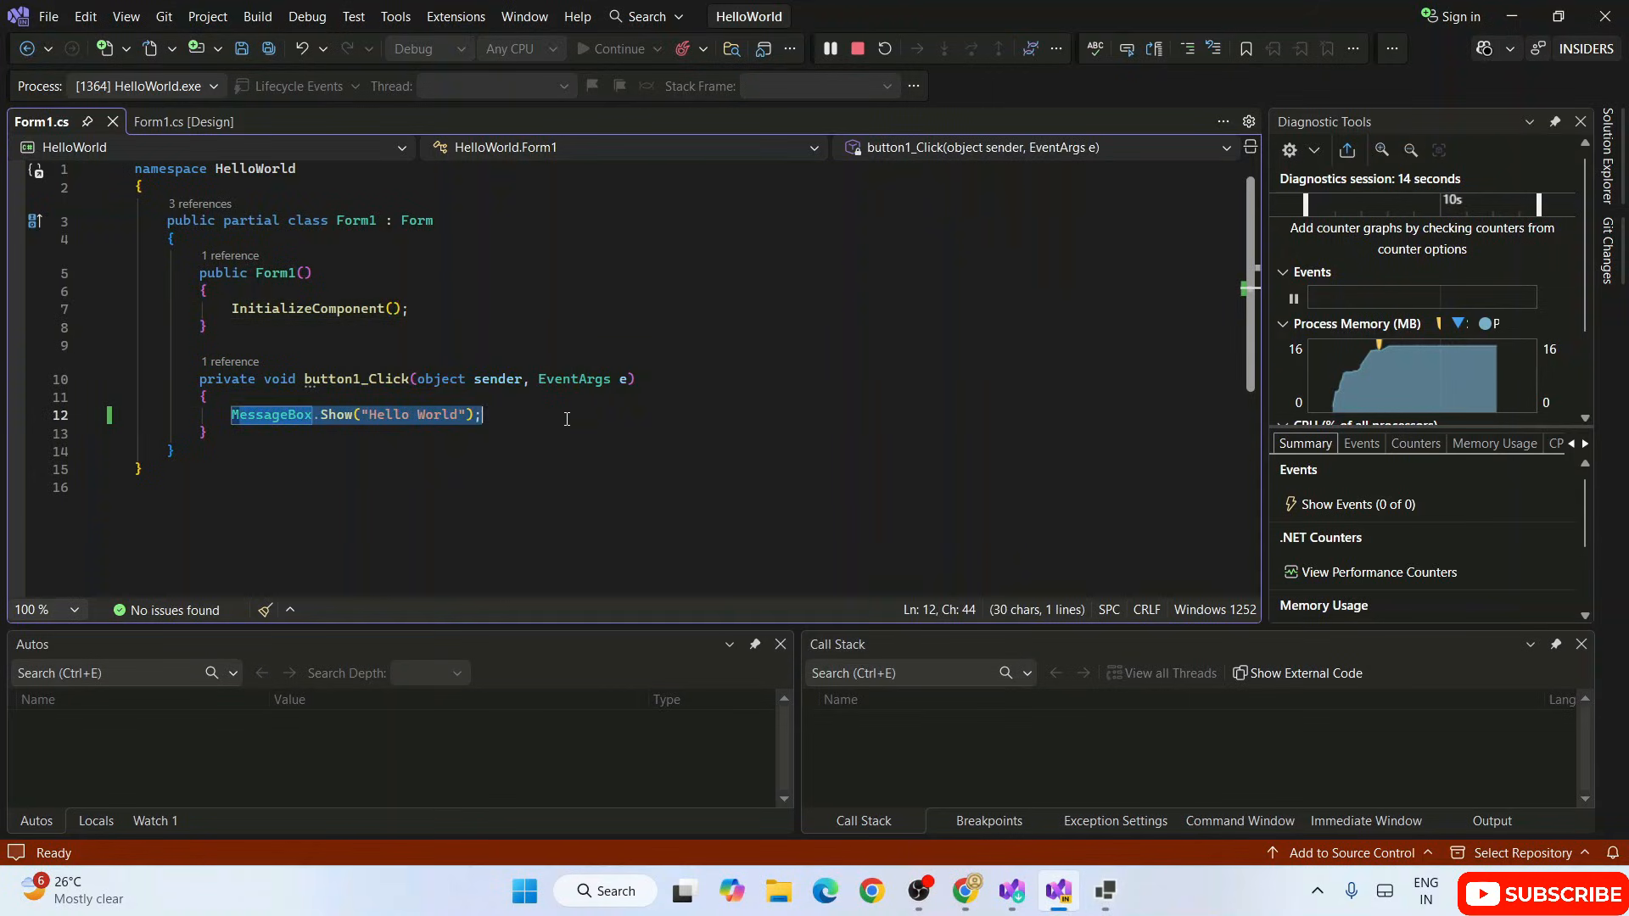
pyautogui.click(339, 420)
pyautogui.press('End')
# Step: Dismiss the message box in the running Form1 and stop debugging the application
pyautogui.click(1105, 891)
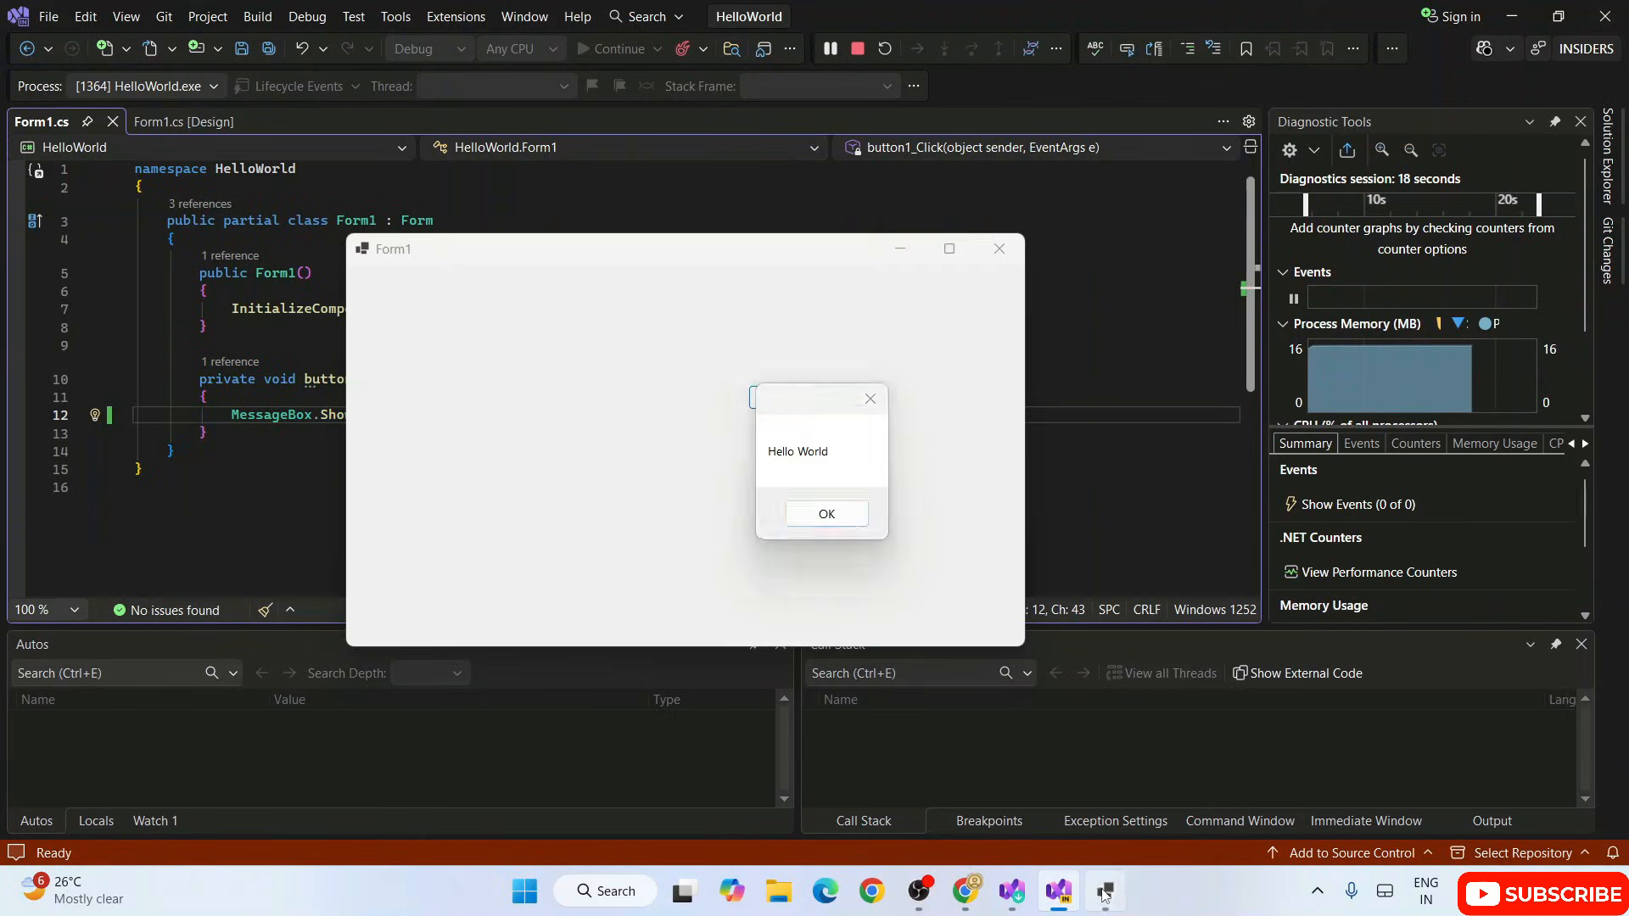
pyautogui.click(831, 513)
pyautogui.click(793, 397)
pyautogui.hotkey('shift', 'F5')
# Step: Switch to Chrome and look through the open Geeky Script YouTube pages and the Visual Studio 2026 Insiders download page
pyautogui.click(987, 891)
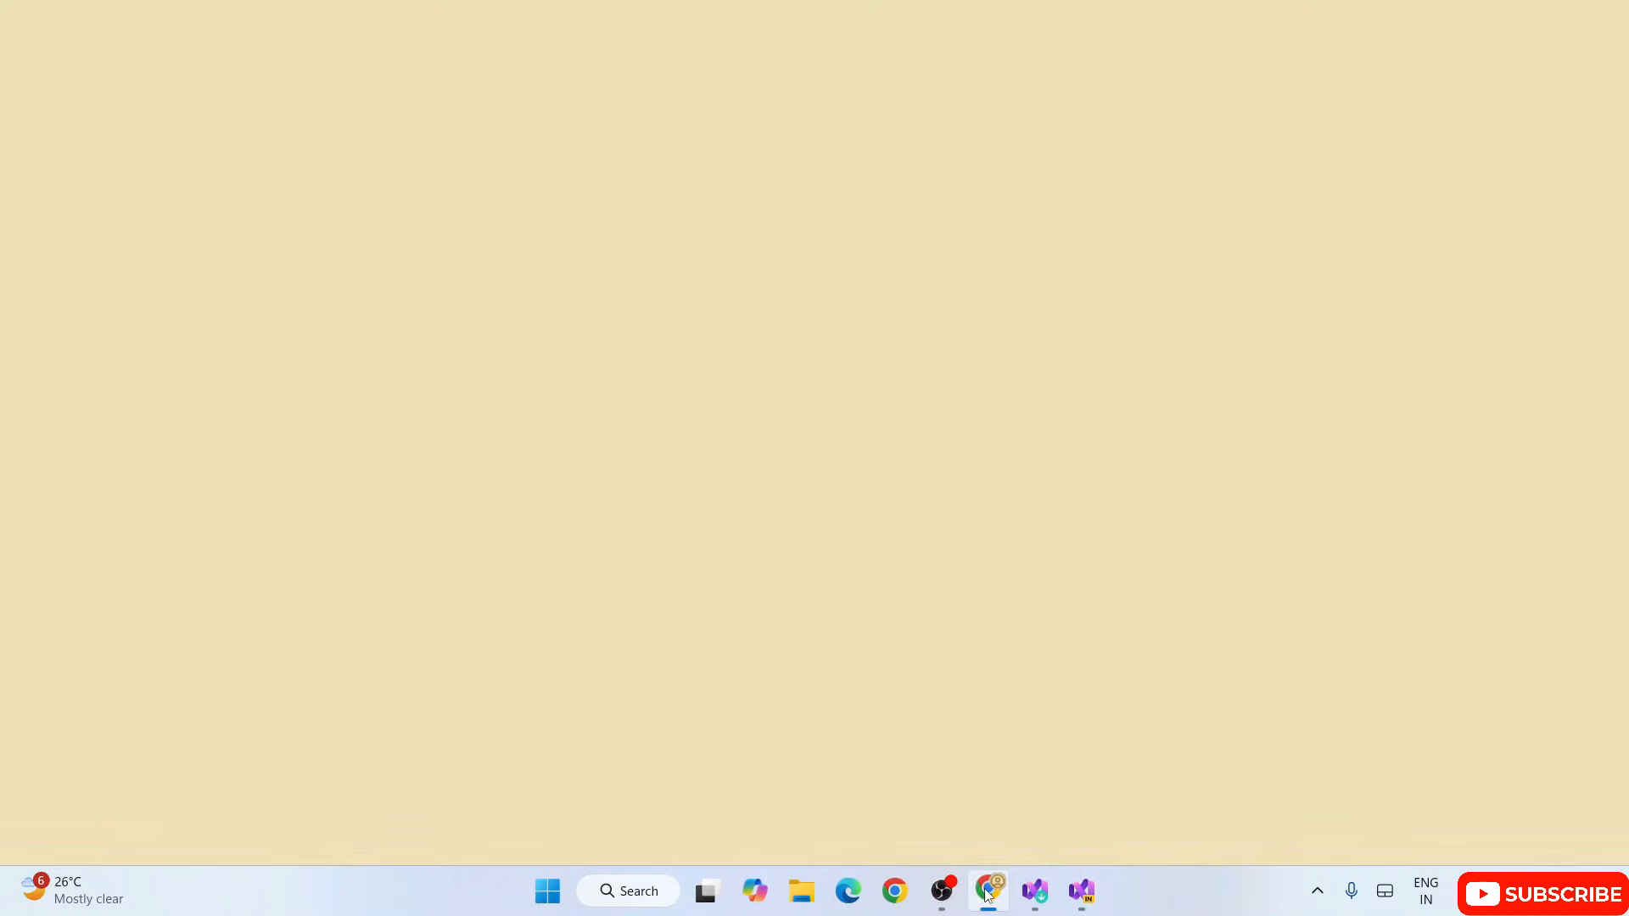
pyautogui.scroll(12, 938, 582)
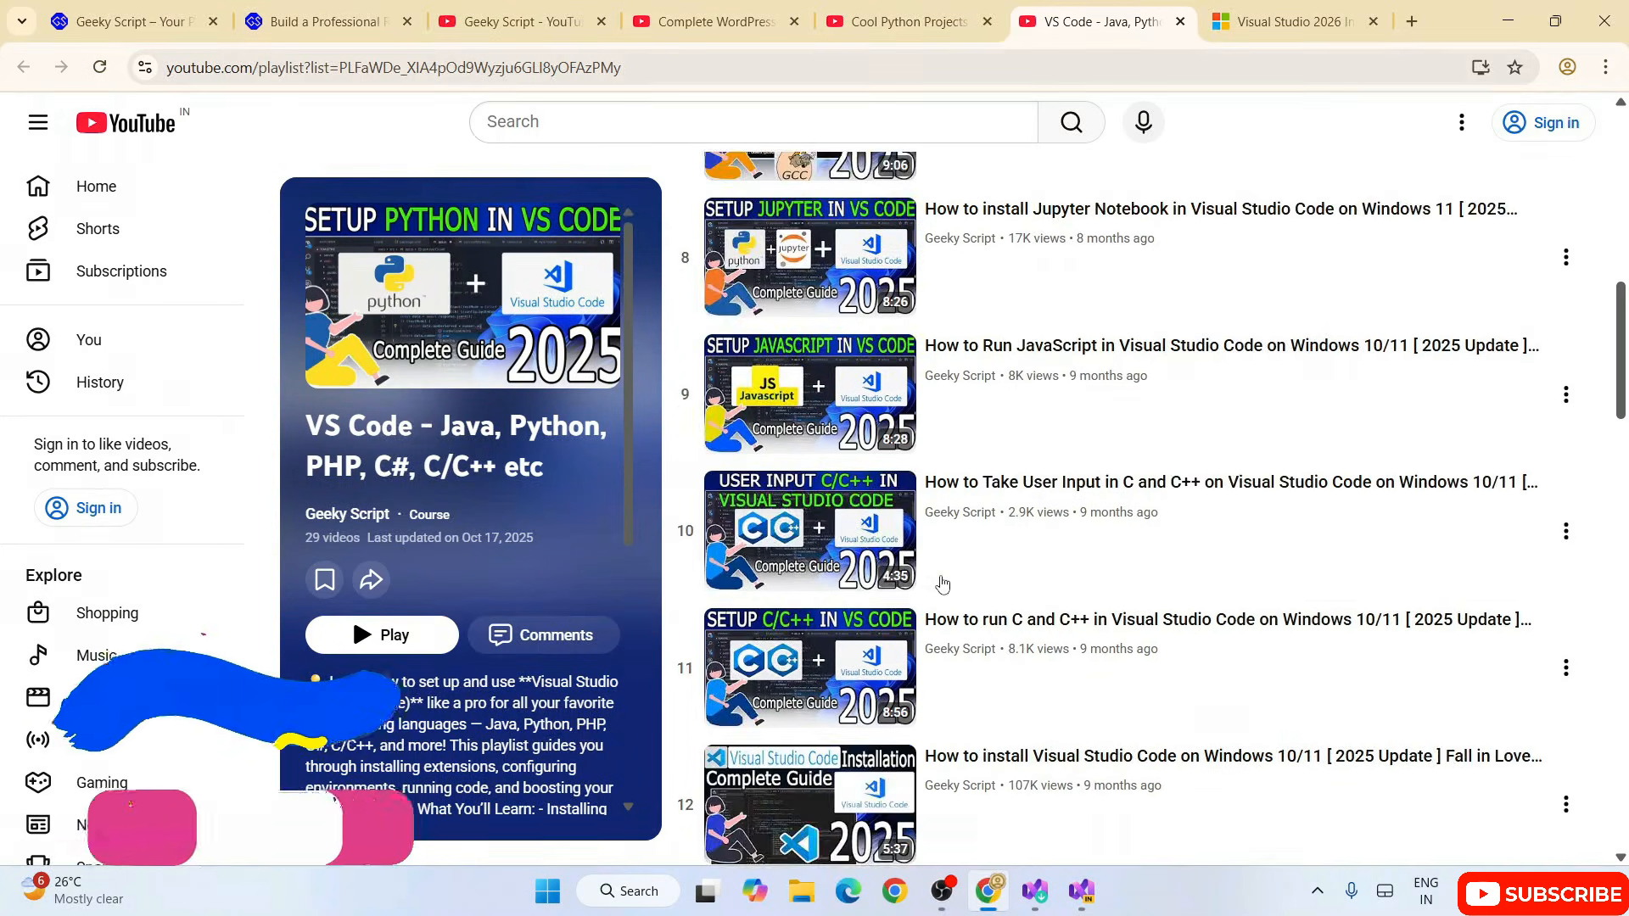
pyautogui.click(923, 6)
pyautogui.click(717, 21)
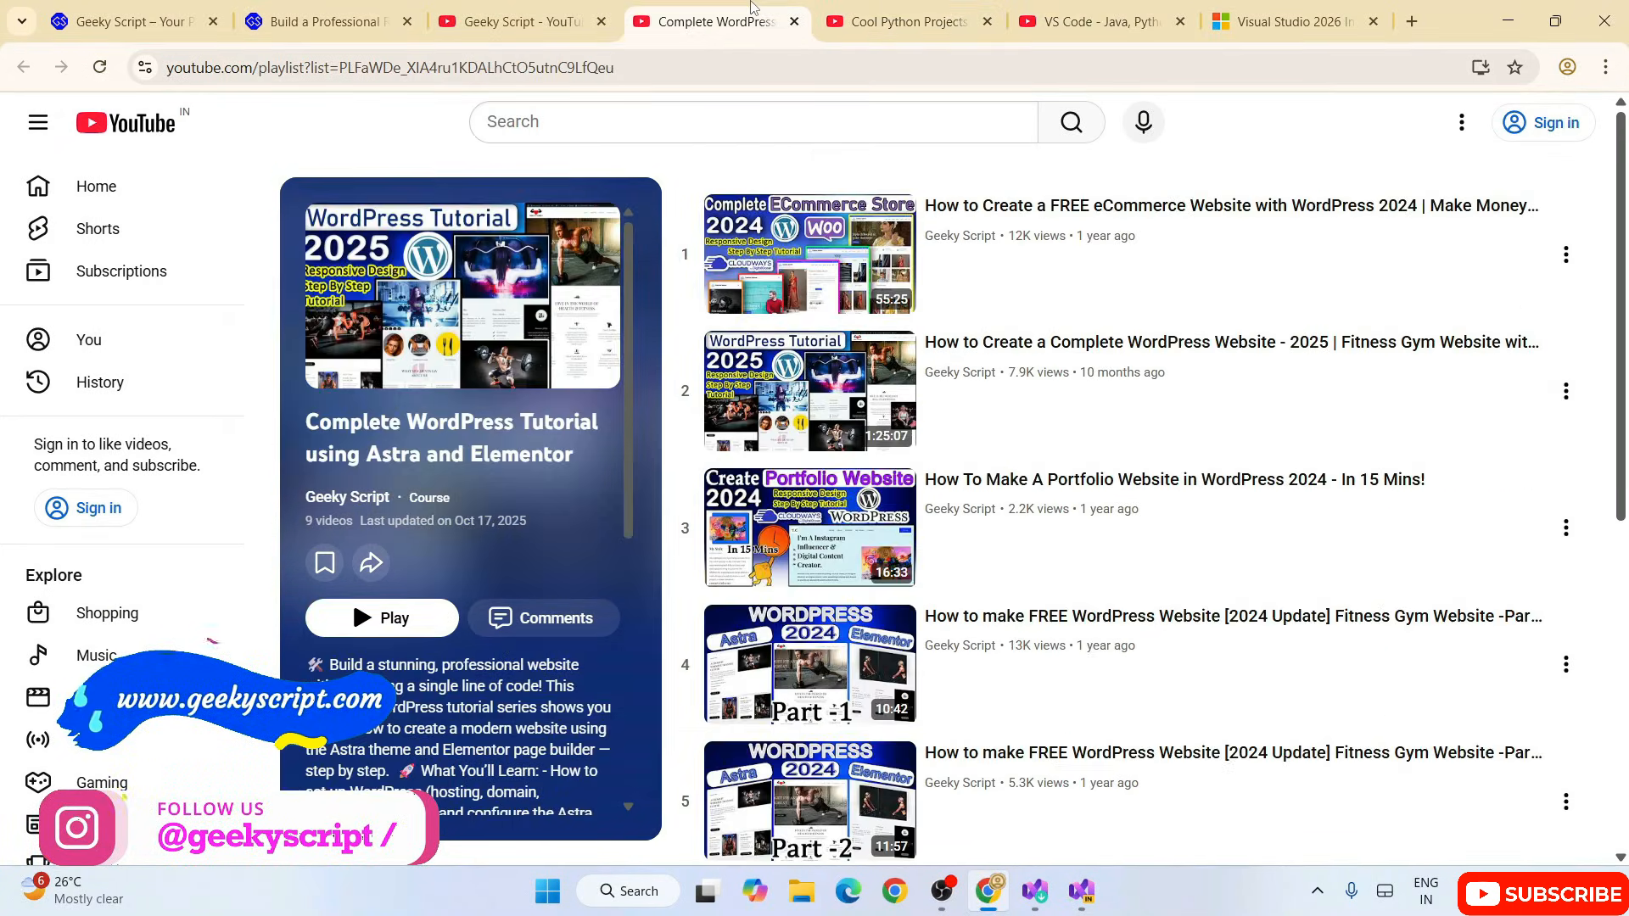
pyautogui.scroll(-6, 1060, 331)
pyautogui.scroll(6, 1062, 330)
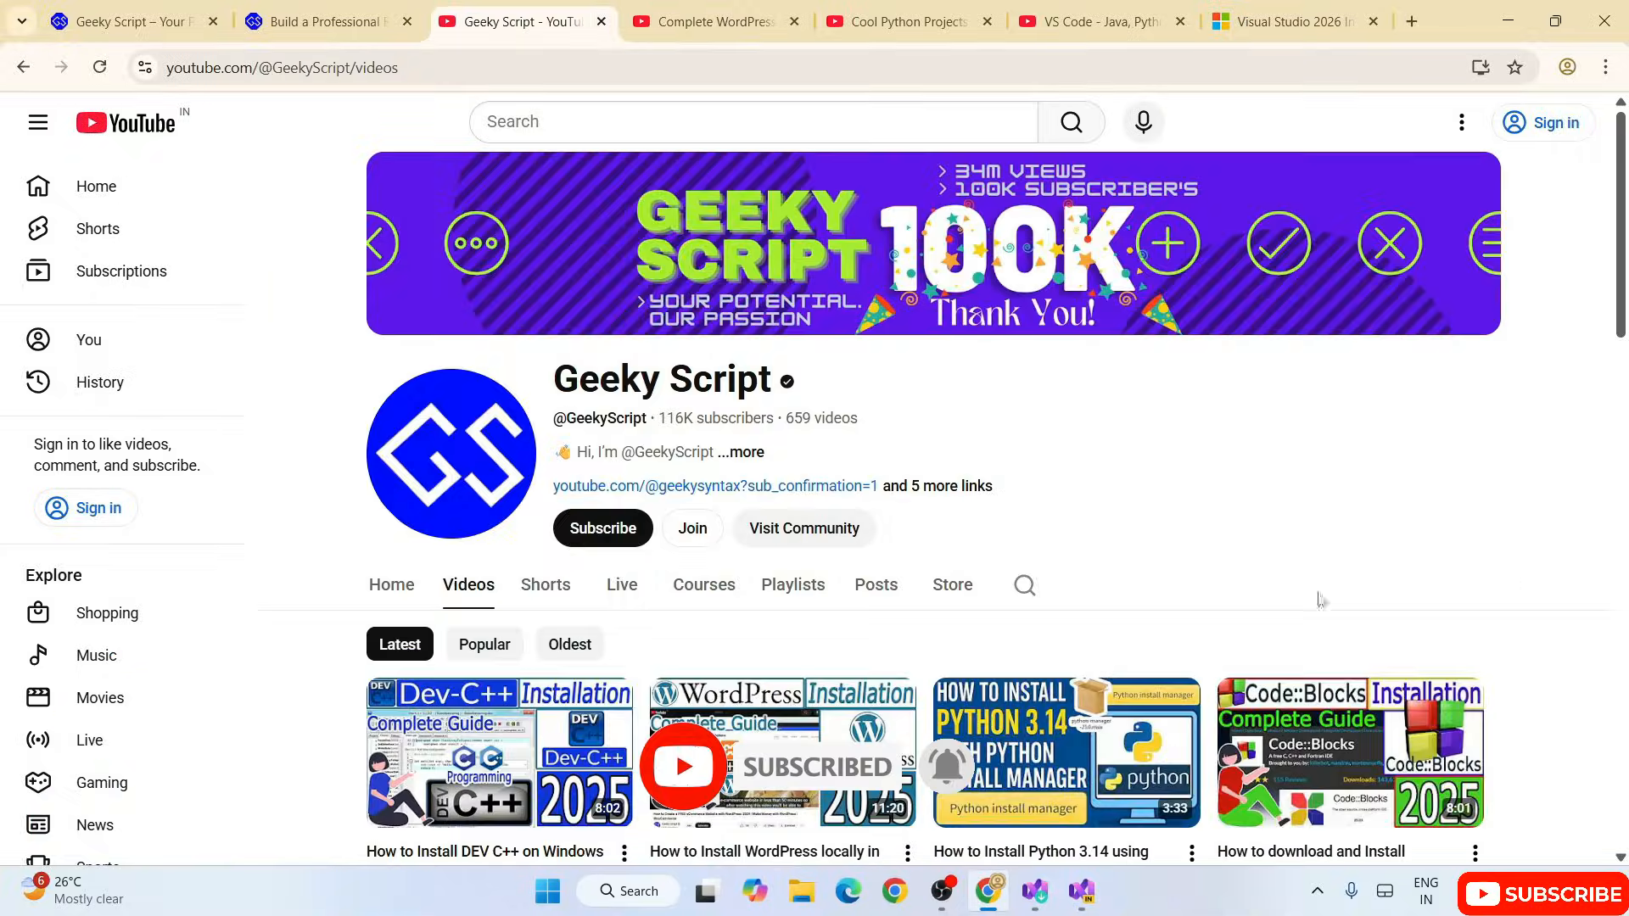
pyautogui.click(1281, 7)
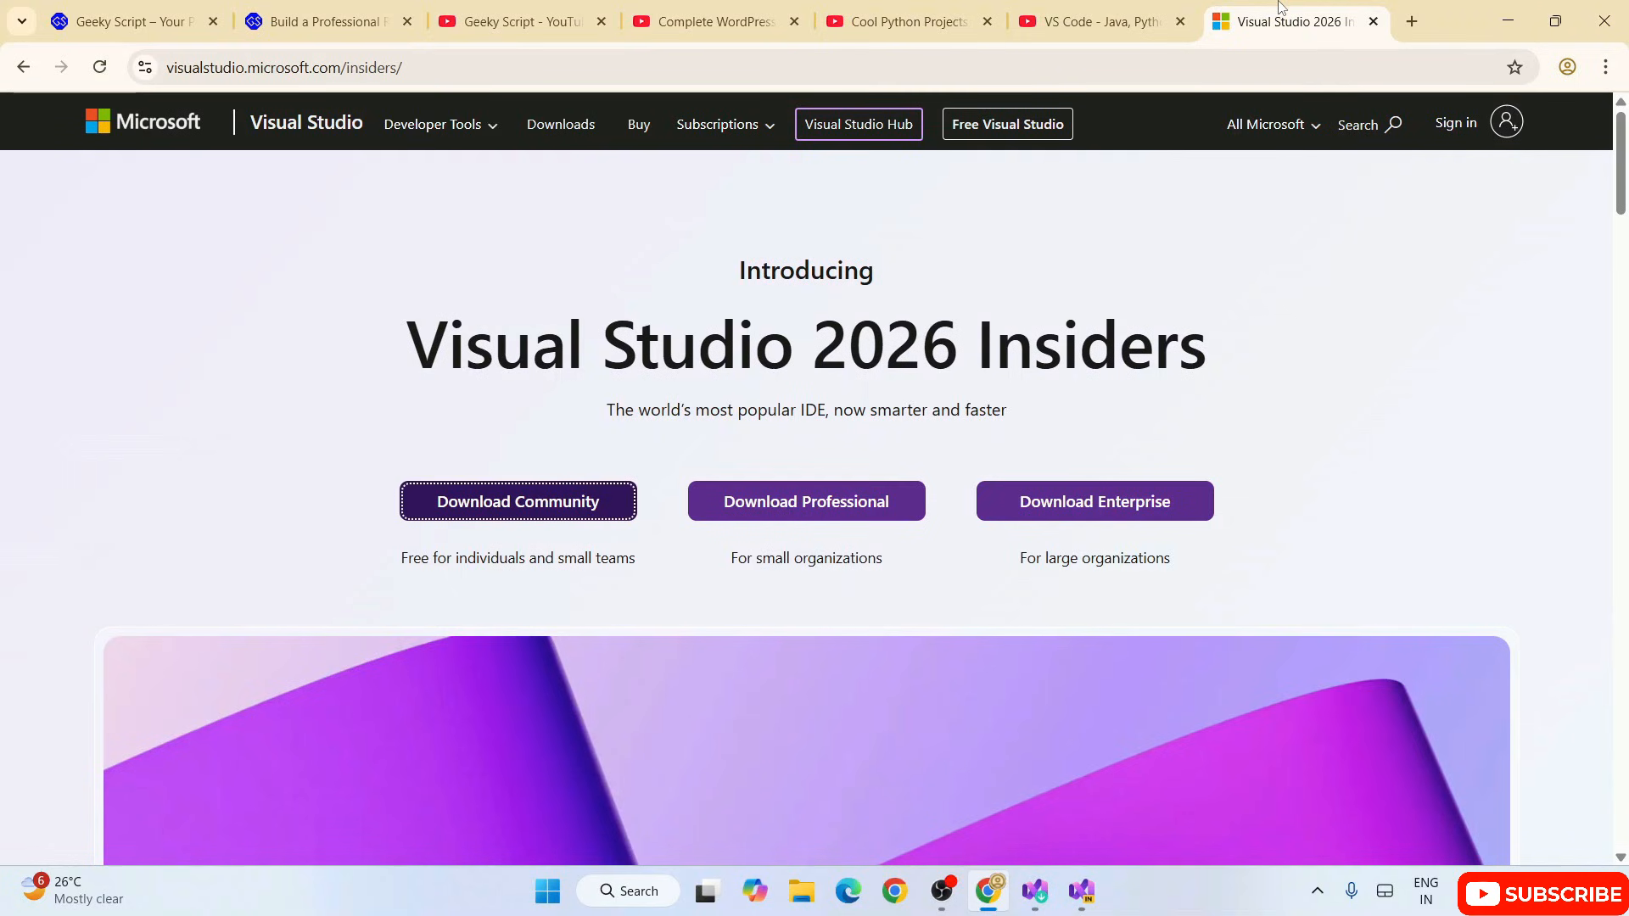